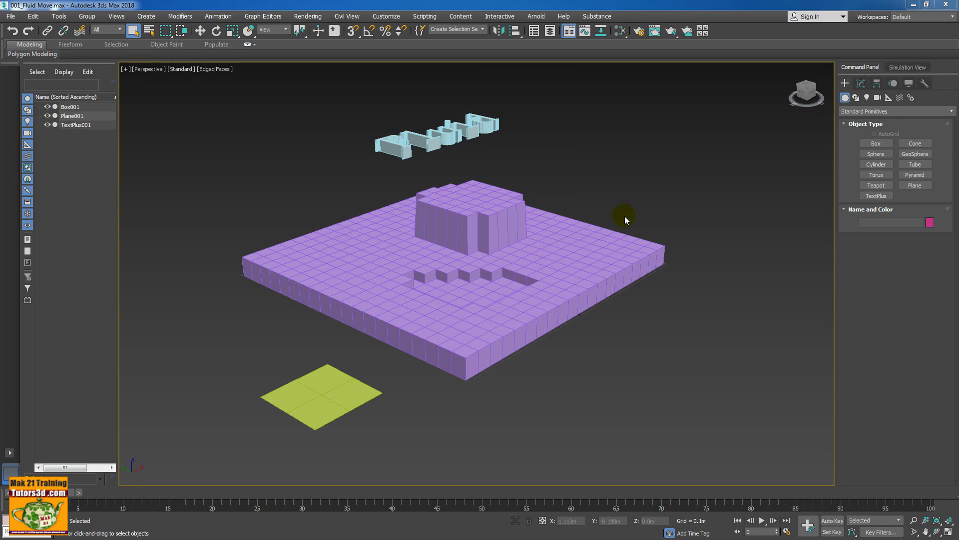
Step: Select Box001, Plane001 and TextPlus001, then scrub the timeline to preview the text's motion
left_click(497, 224)
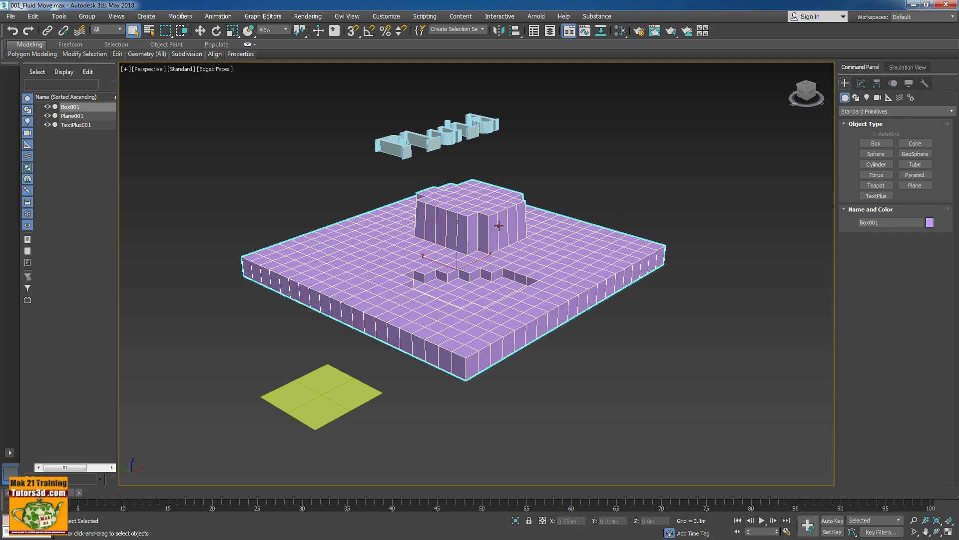
left_click(81, 116)
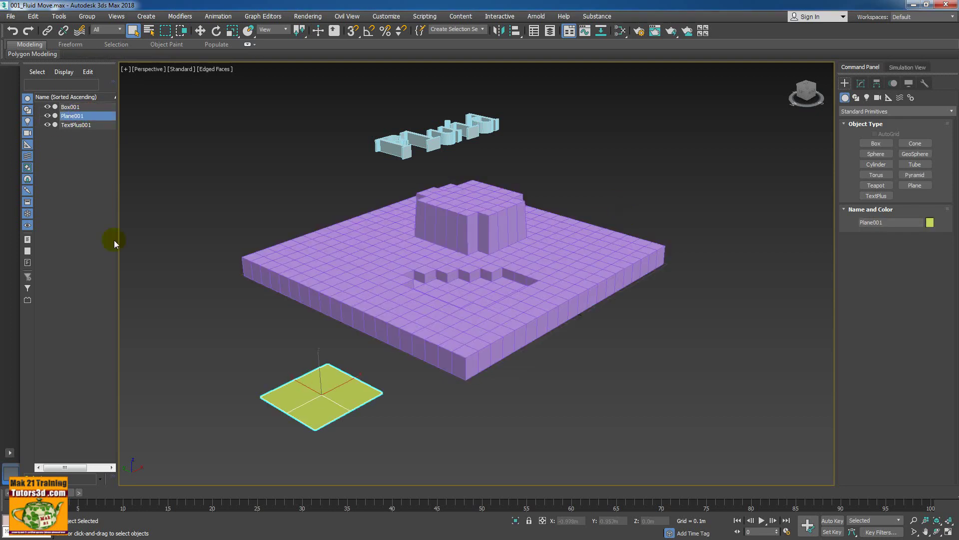
left_click(73, 126)
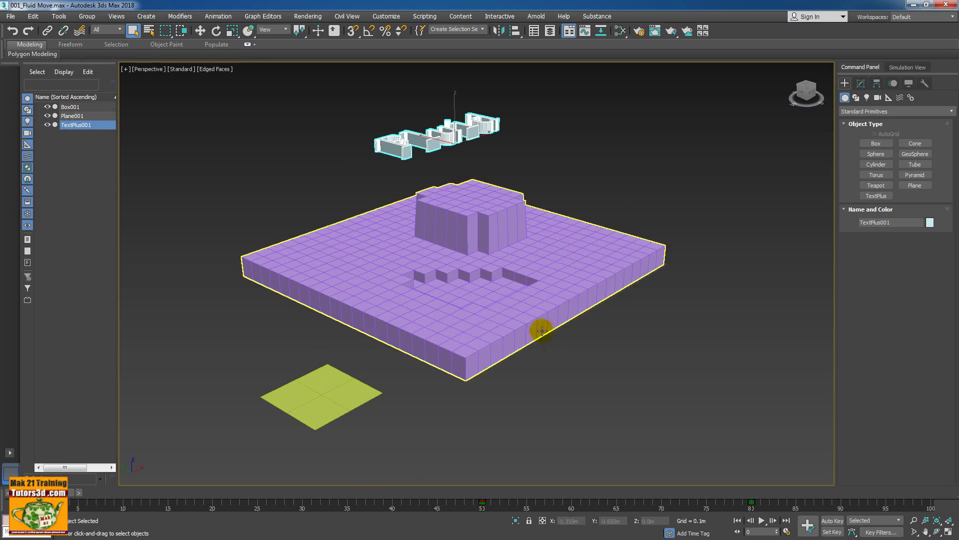
mouse_move(541, 327)
middle_mouse_down("alt")
mouse_move(510, 364)
mouse_move(535, 332)
middle_mouse_up("alt")
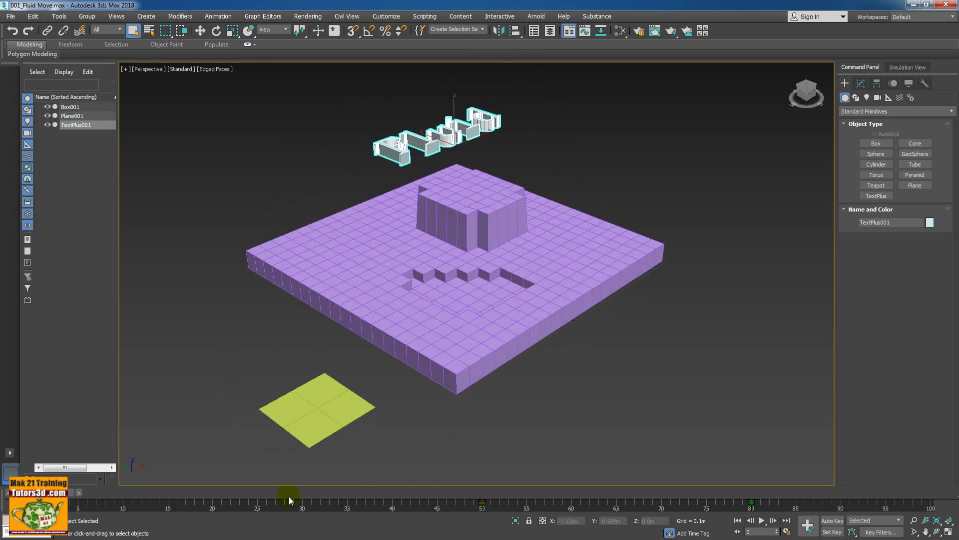
mouse_move(70, 493)
left_mouse_down()
mouse_move(910, 505)
mouse_move(377, 467)
mouse_move(139, 429)
mouse_move(909, 465)
mouse_move(383, 466)
mouse_move(670, 461)
mouse_move(409, 440)
mouse_move(128, 387)
left_mouse_up()
mouse_move(129, 387)
middle_mouse_down("alt")
mouse_move(574, 355)
mouse_move(531, 347)
middle_mouse_up("alt")
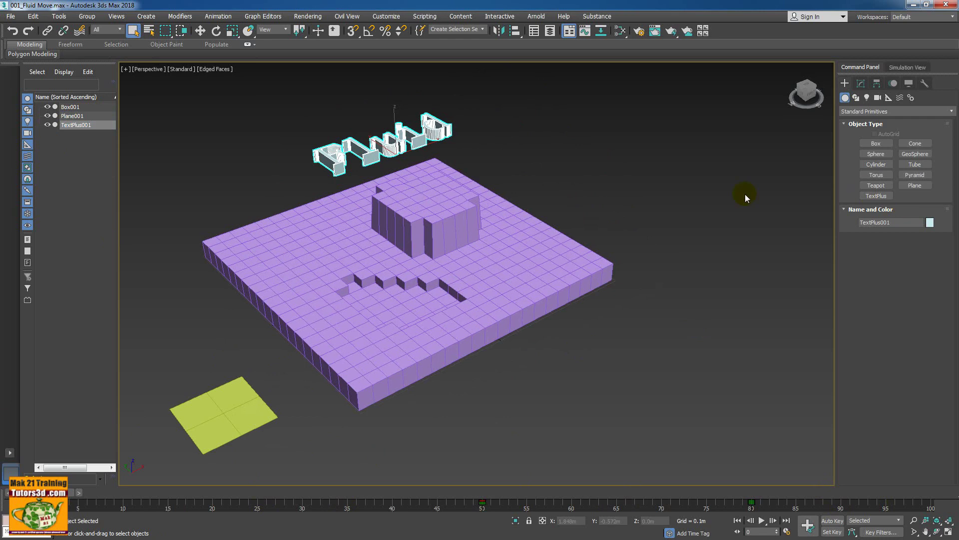
Step: Create a MaxLiquid object, Liquid001, from the Fluids category to the right of the block
left_click(845, 98)
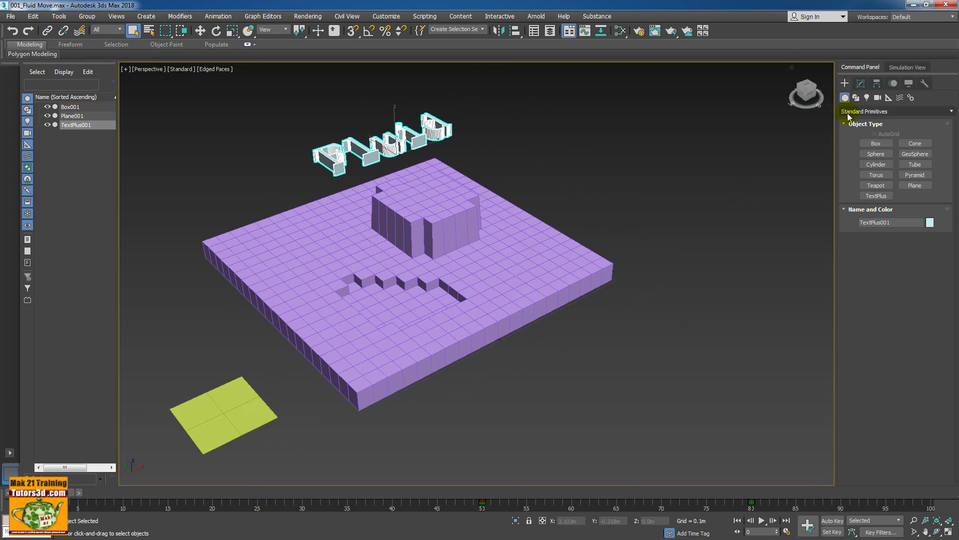
left_click(848, 114)
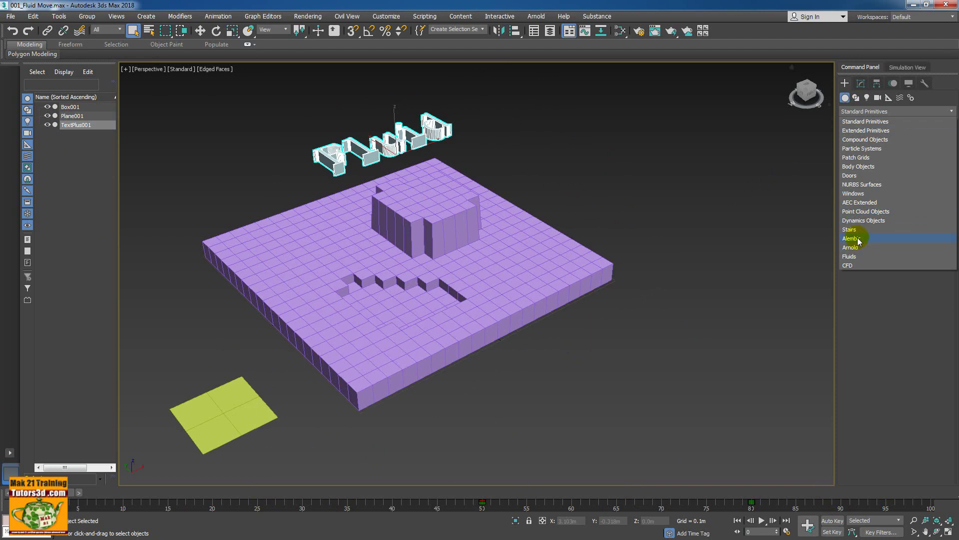
left_click(858, 255)
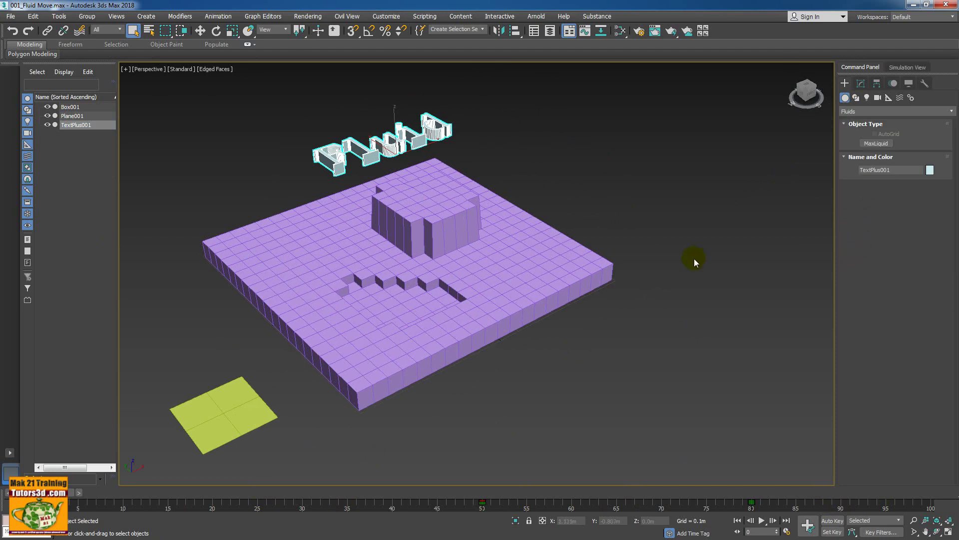
mouse_move(661, 266)
middle_mouse_down("alt")
mouse_move(628, 258)
mouse_move(631, 269)
middle_mouse_up("alt")
left_click(878, 144)
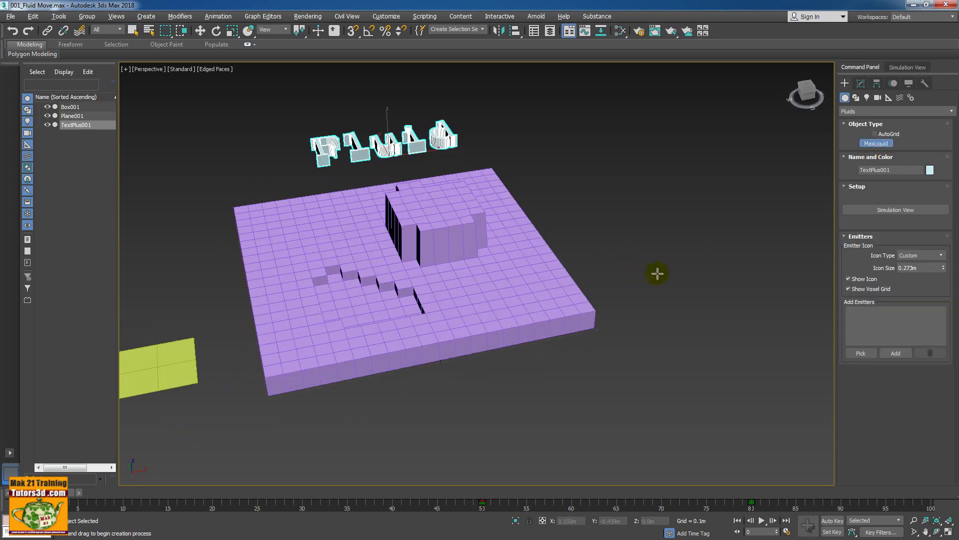
mouse_move(644, 267)
left_mouse_down()
mouse_move(698, 320)
mouse_move(696, 296)
left_mouse_up()
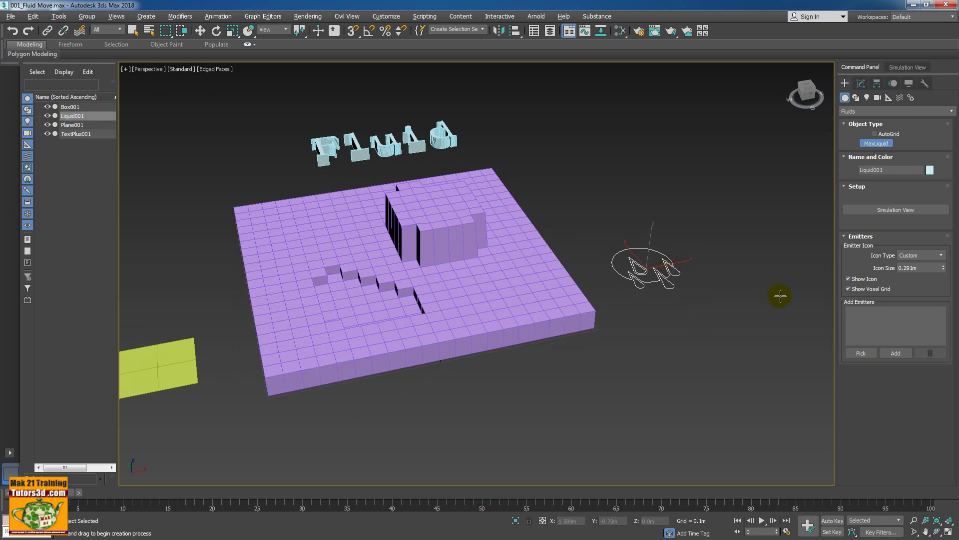
left_click(876, 210)
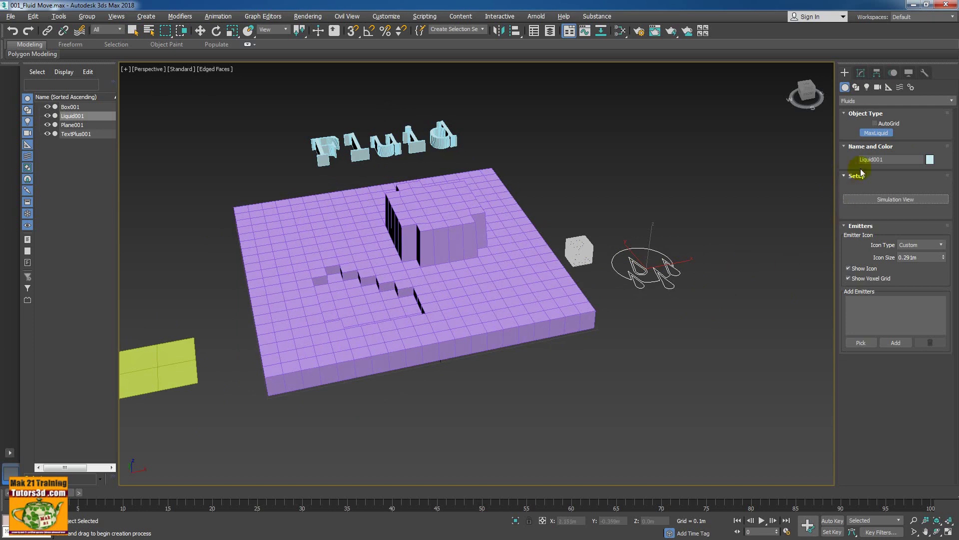
Step: Set Liquid001's emitter icon type to Sphere with a 0.061m radius
left_click(861, 74)
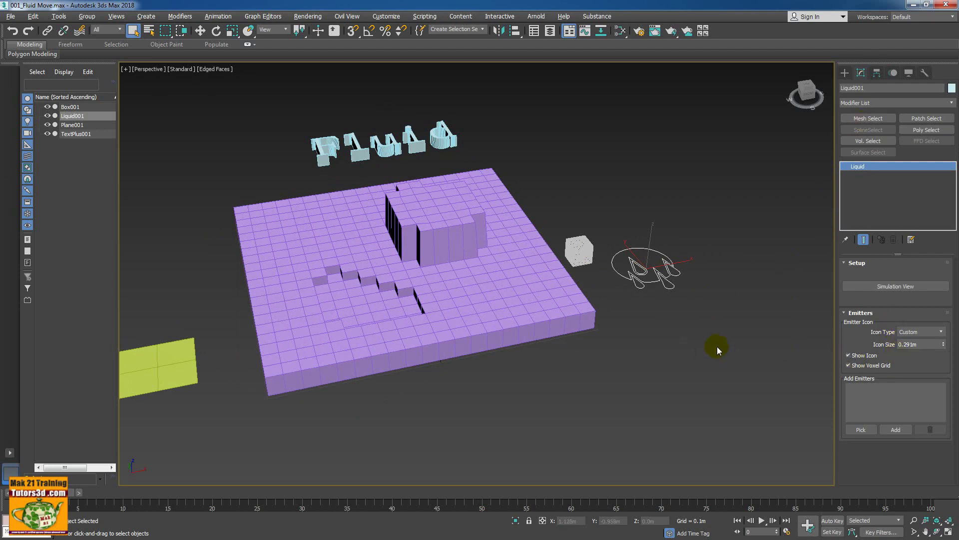
left_click(924, 332)
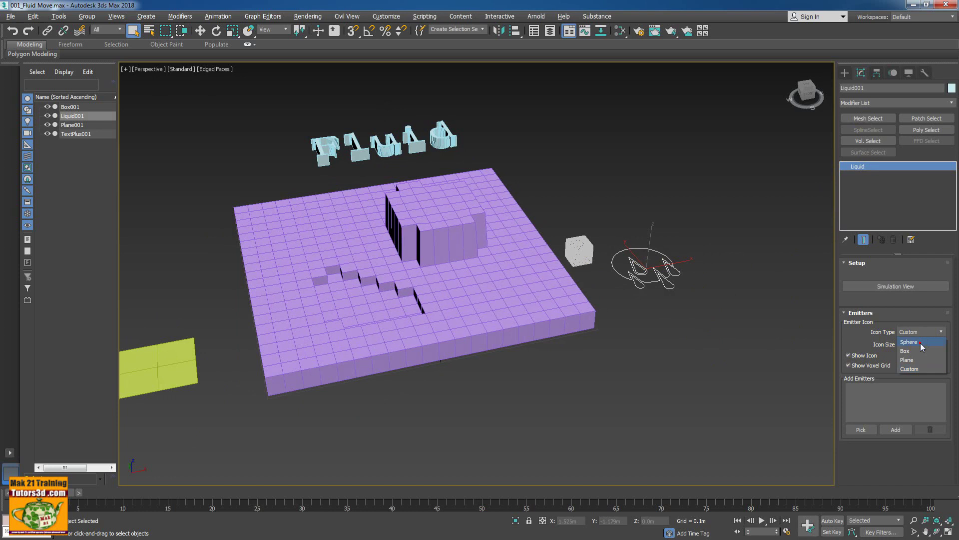
left_click(921, 343)
scroll(645, 280, "up", 3)
scroll(640, 275, "down", 3)
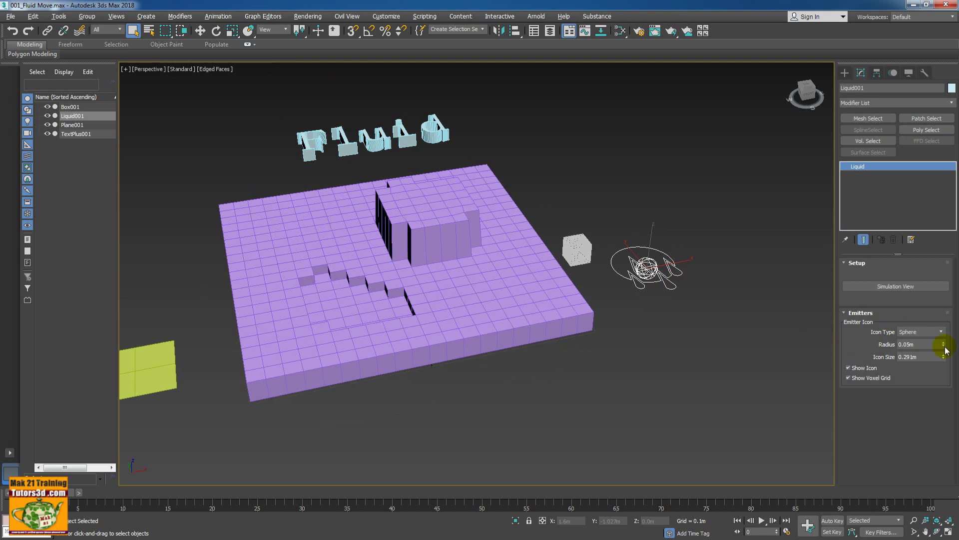
left_click_drag(944, 345, 945, 325)
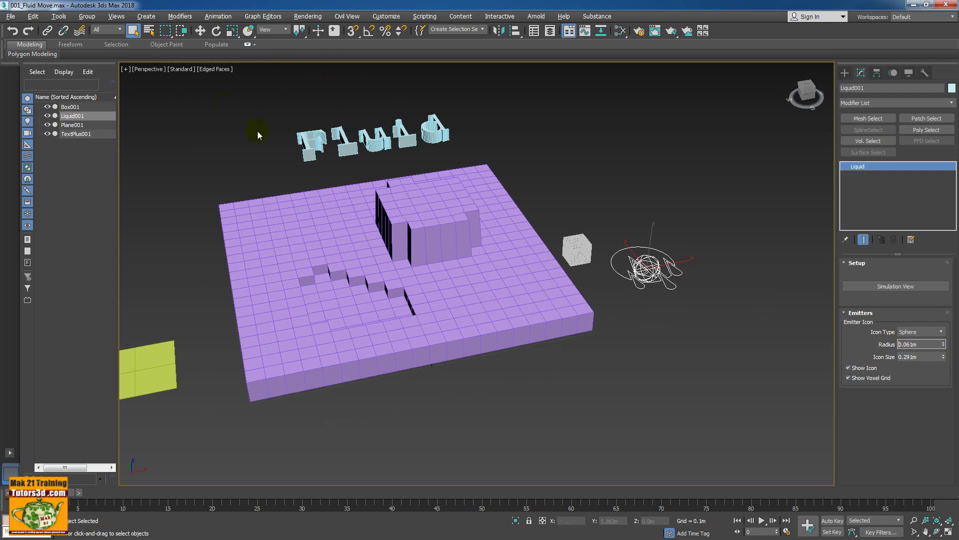
left_click(200, 31)
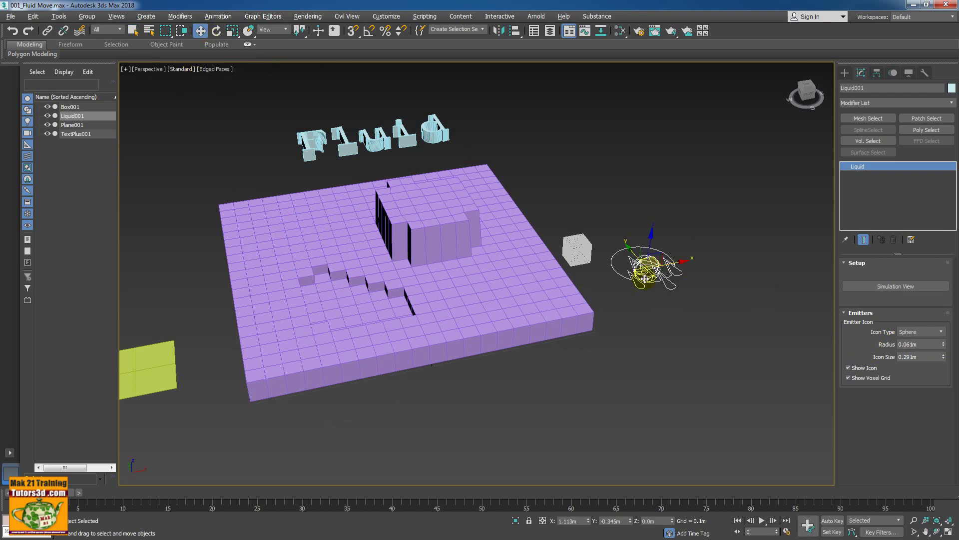
Step: Raise the emitter to about 0.891m and centre it over the Fluid text using Top view
left_click_drag(651, 235, 658, 75)
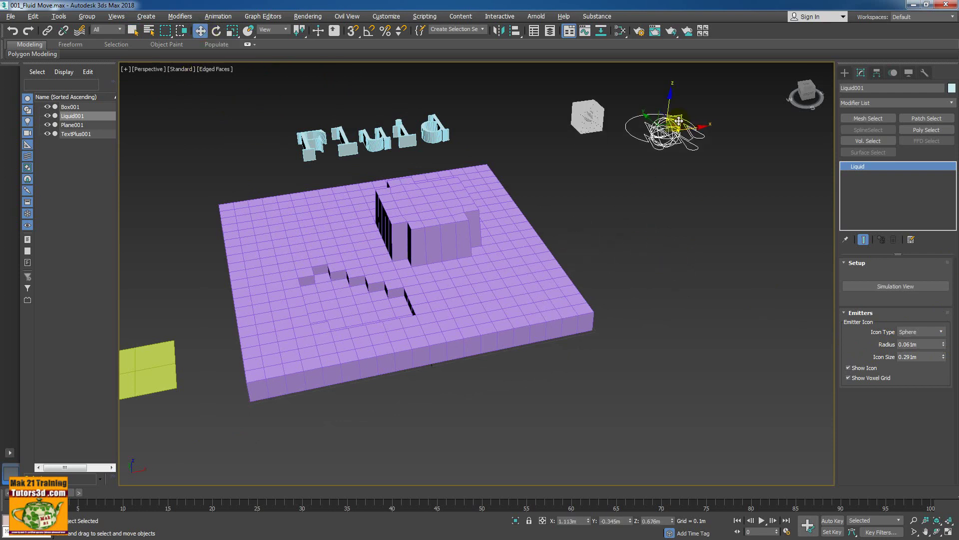
mouse_move(677, 114)
left_mouse_down()
mouse_move(457, 149)
mouse_move(457, 100)
left_mouse_up()
mouse_move(457, 100)
middle_mouse_down("alt")
mouse_move(523, 88)
mouse_move(518, 103)
middle_mouse_up("alt")
key("alt+w")
key("alt+w")
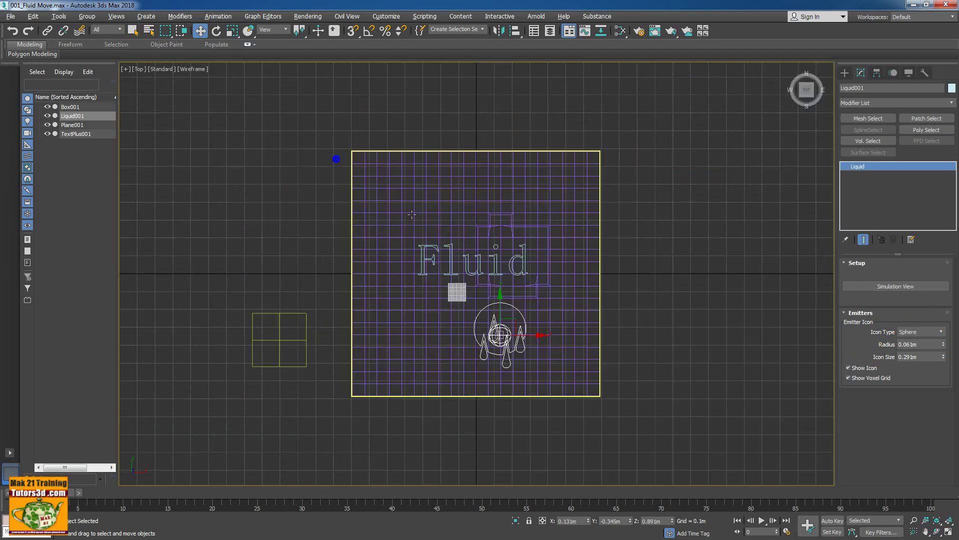
left_click_drag(517, 326, 494, 263)
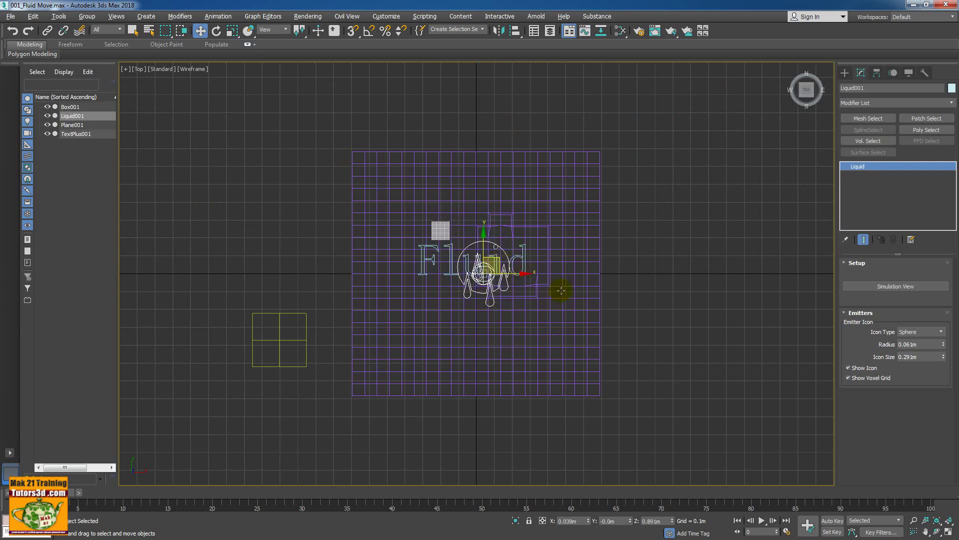
key("alt+w")
key("alt+w")
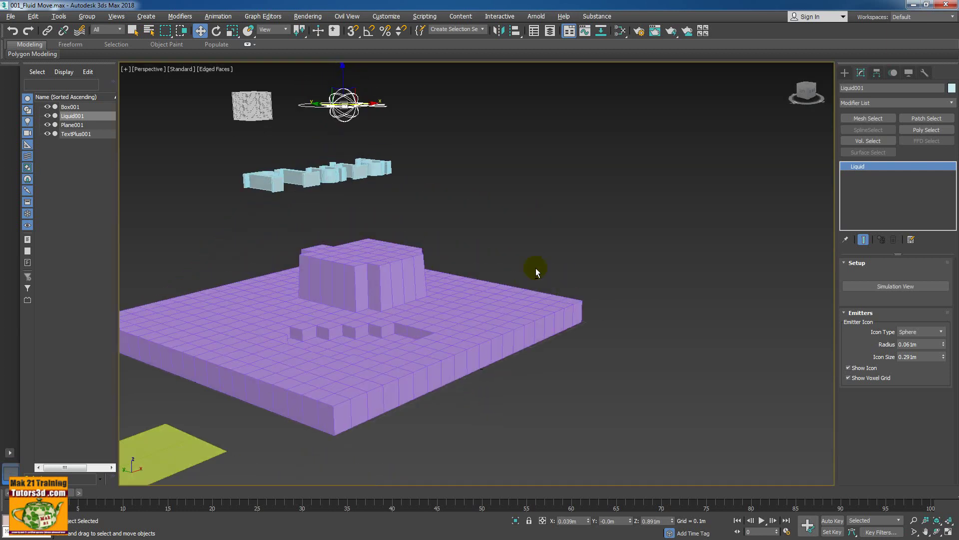
middle_click_drag(560, 293, 510, 280, "alt")
mouse_move(400, 268)
middle_mouse_down()
mouse_move(506, 258)
mouse_move(433, 251)
mouse_move(456, 266)
mouse_move(451, 273)
middle_mouse_up()
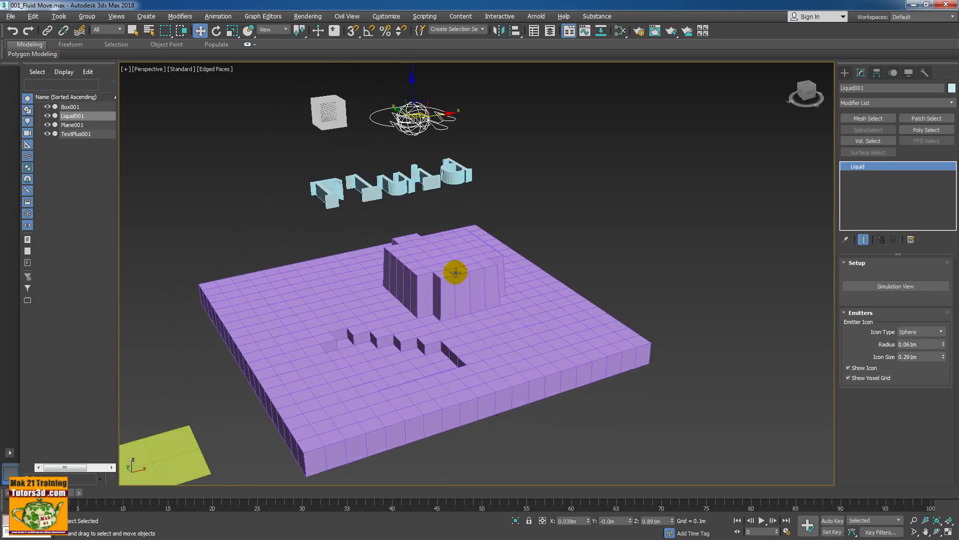
Step: Try Box, then a 0.413m × 0.787m Plane emitter, finally setting the icon type to Custom
left_click(931, 332)
left_click(922, 351)
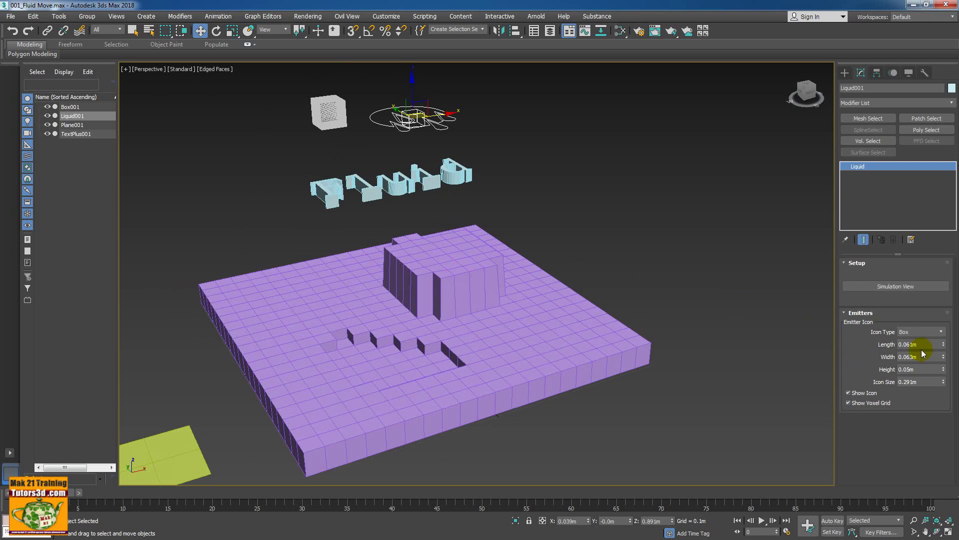
left_click(912, 332)
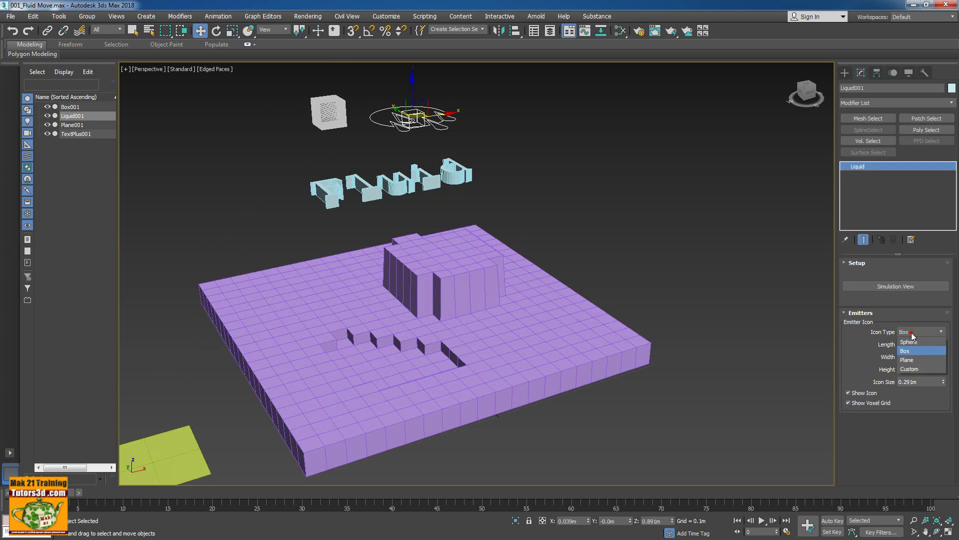
left_click(916, 360)
middle_click_drag(662, 277, 656, 307, "alt")
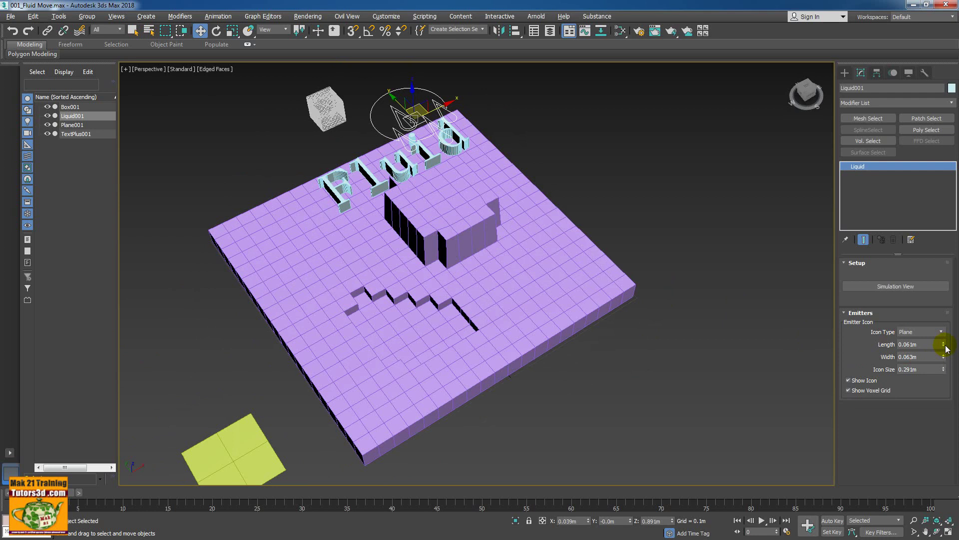
left_click_drag(944, 344, 944, 320)
left_click_drag(944, 357, 952, 235)
middle_click_drag(728, 268, 719, 245, "alt")
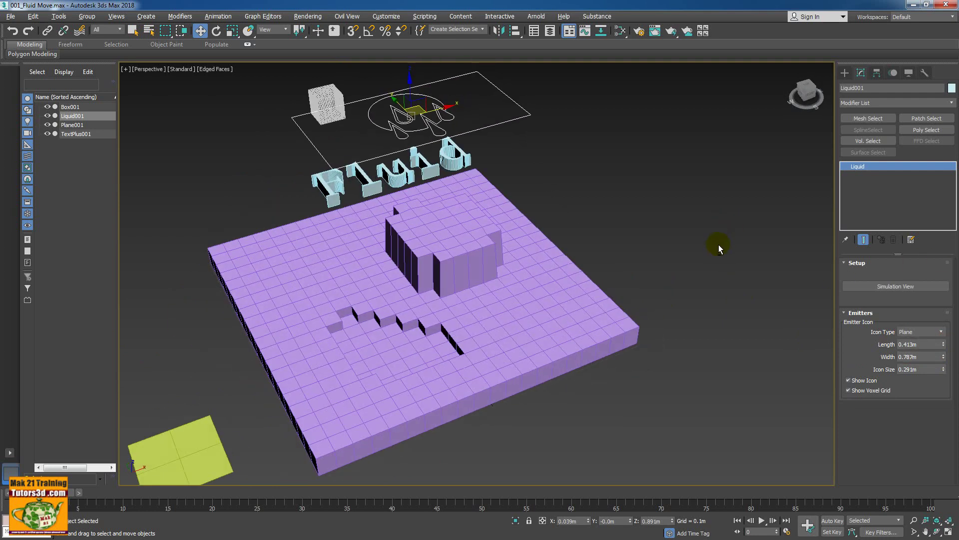
left_click(906, 332)
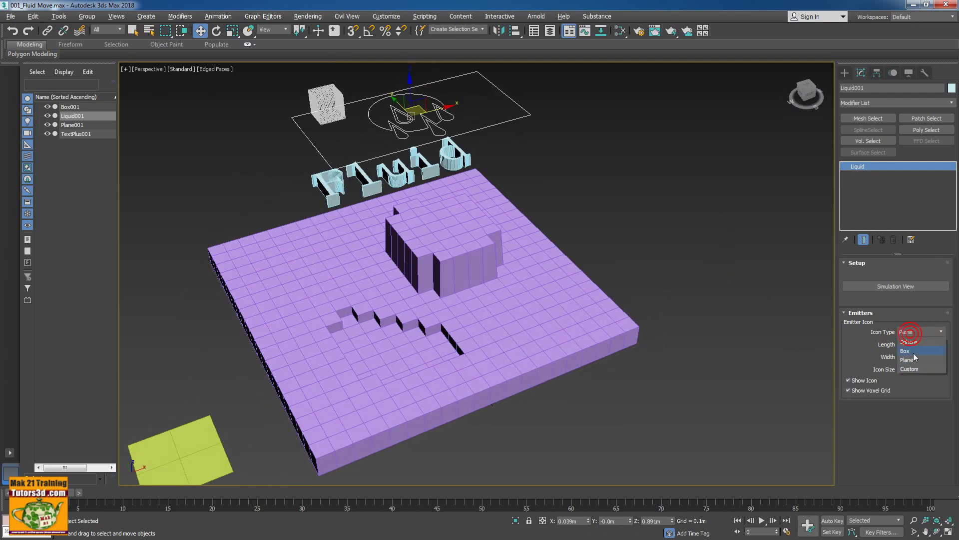
left_click(909, 369)
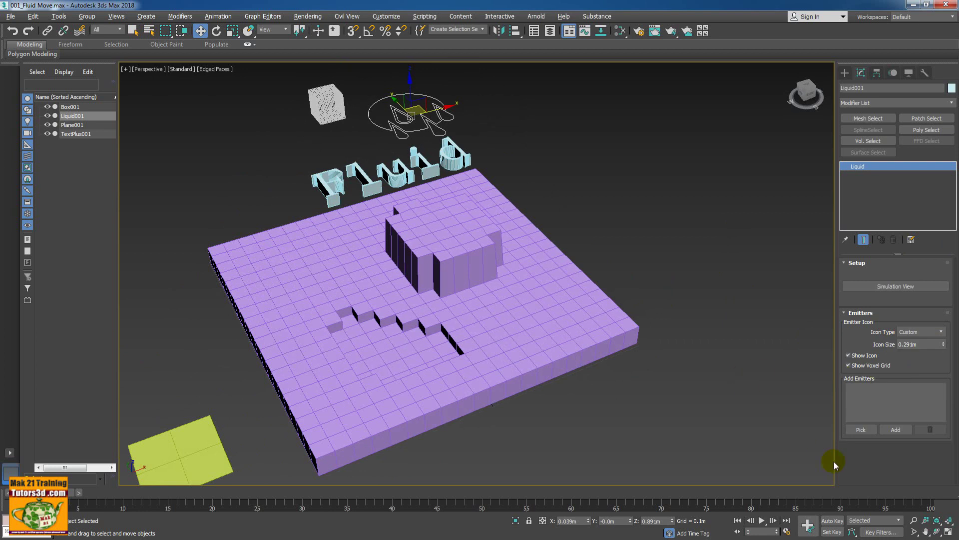
Step: Pick the Fluid text, TextPlus001, as Liquid001's custom emitter
left_click(862, 429)
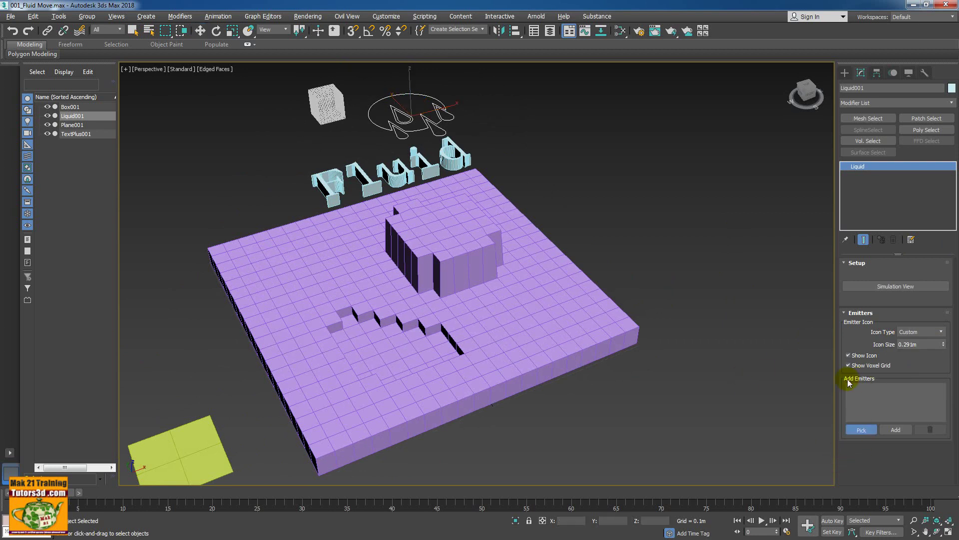
left_click(404, 172)
left_click(865, 428)
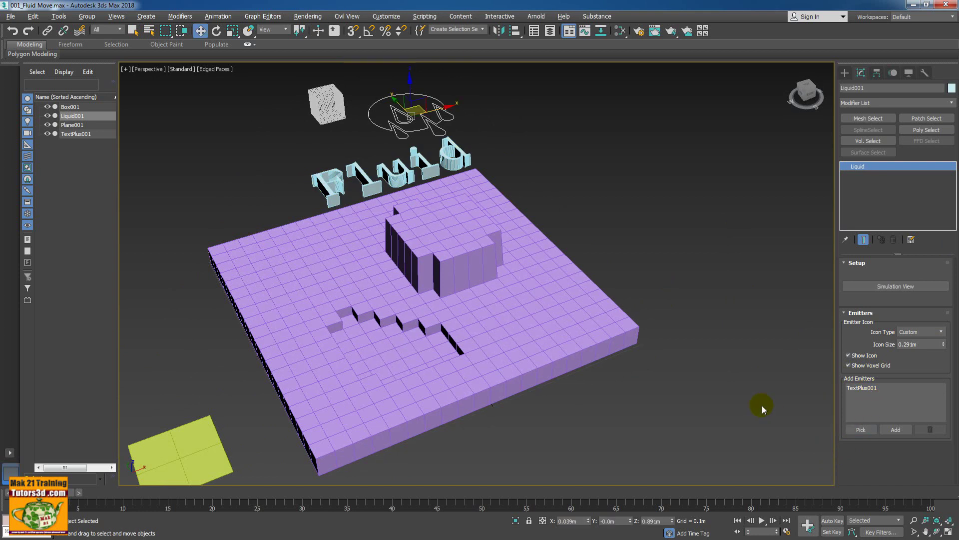
Step: Move the liquid icon down-right and preview the text falling onto the slab
left_click_drag(432, 108, 592, 98)
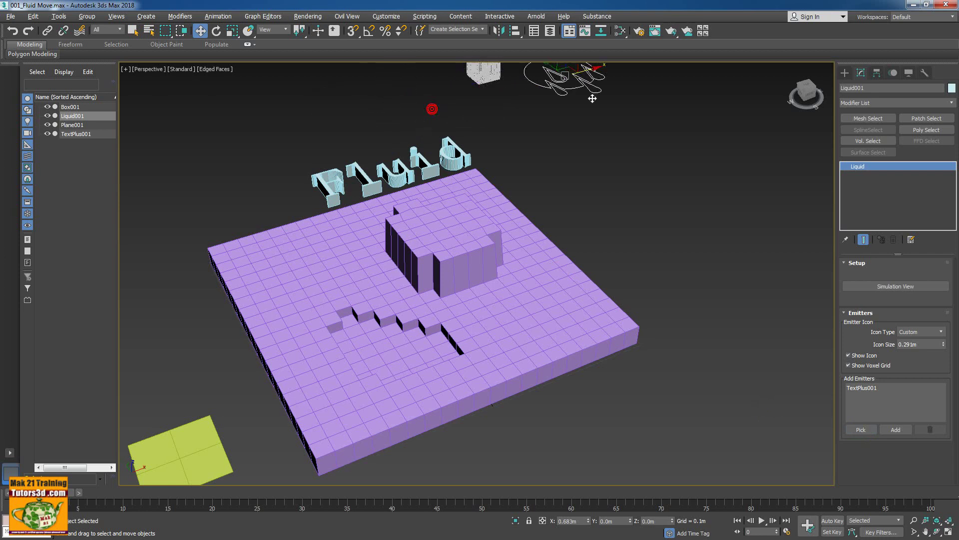
middle_click_drag(603, 97, 599, 160)
mouse_move(566, 129)
left_mouse_down()
mouse_move(655, 213)
mouse_move(625, 270)
left_mouse_up()
mouse_move(625, 267)
middle_mouse_down("alt")
mouse_move(589, 224)
mouse_move(619, 253)
mouse_move(619, 276)
mouse_move(643, 240)
mouse_move(623, 214)
mouse_move(636, 219)
middle_mouse_up("alt")
mouse_move(489, 252)
middle_mouse_down("alt")
mouse_move(475, 245)
mouse_move(499, 218)
middle_mouse_up("alt")
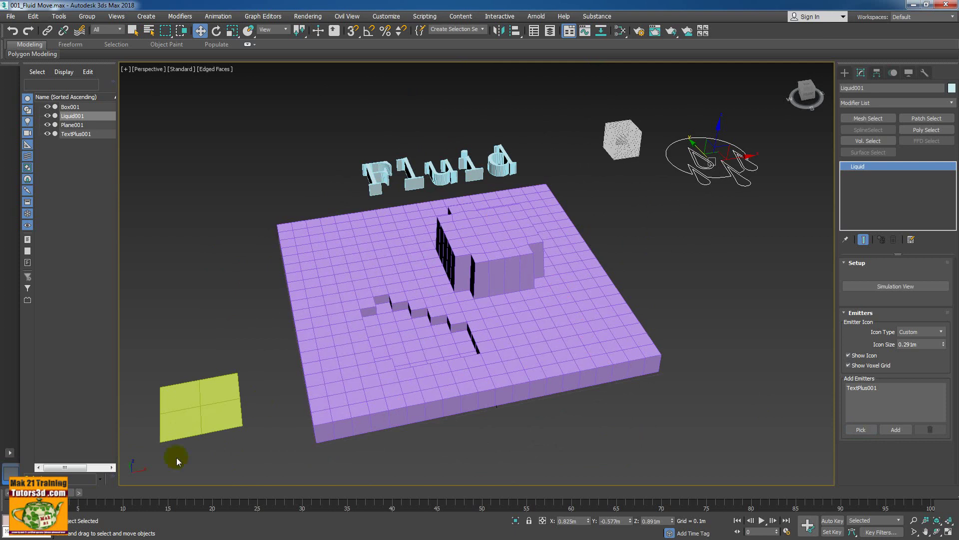
mouse_move(79, 490)
left_mouse_down()
mouse_move(615, 514)
mouse_move(118, 452)
left_mouse_up()
key("w")
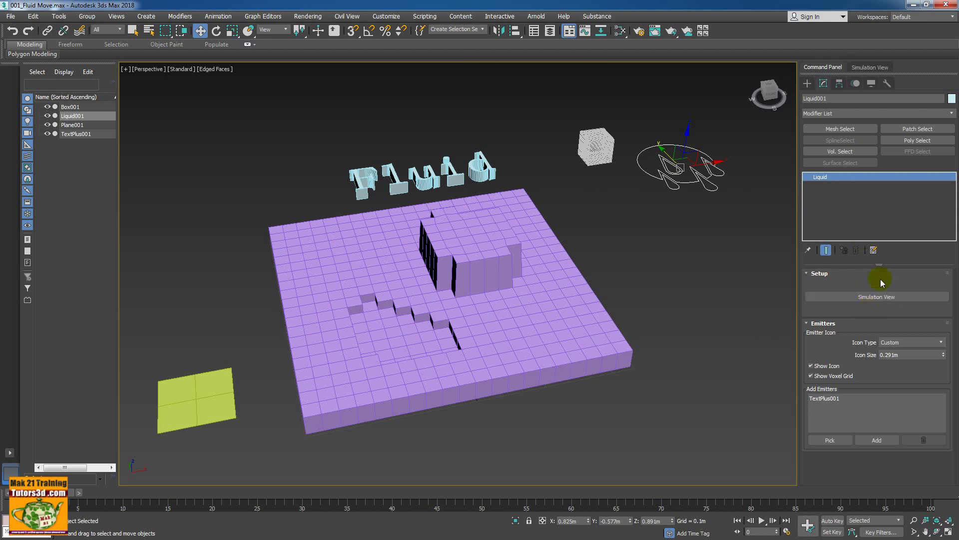
Step: Open Liquid001's Simulation View showing Solver01, and widen its panel beside the viewport
left_click(888, 297)
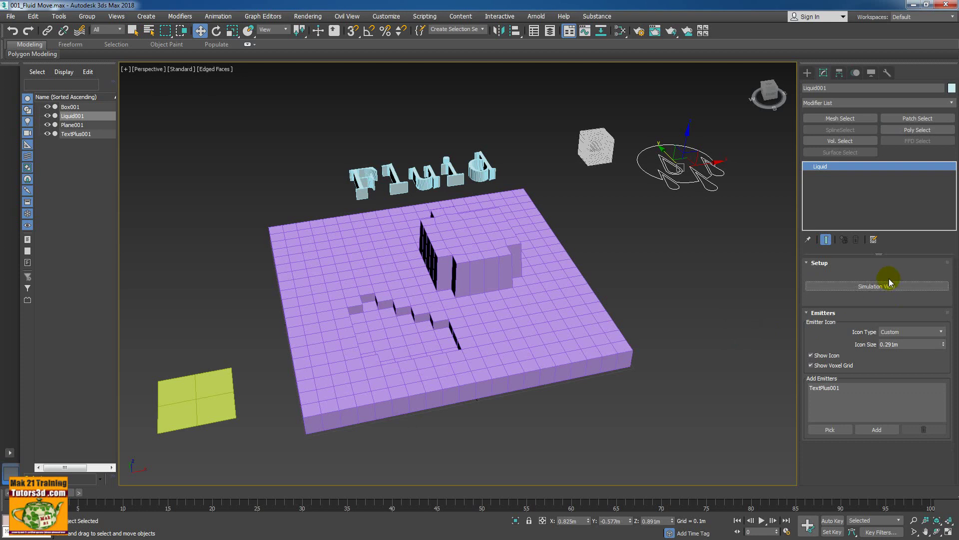
left_click(889, 285)
left_click(890, 297)
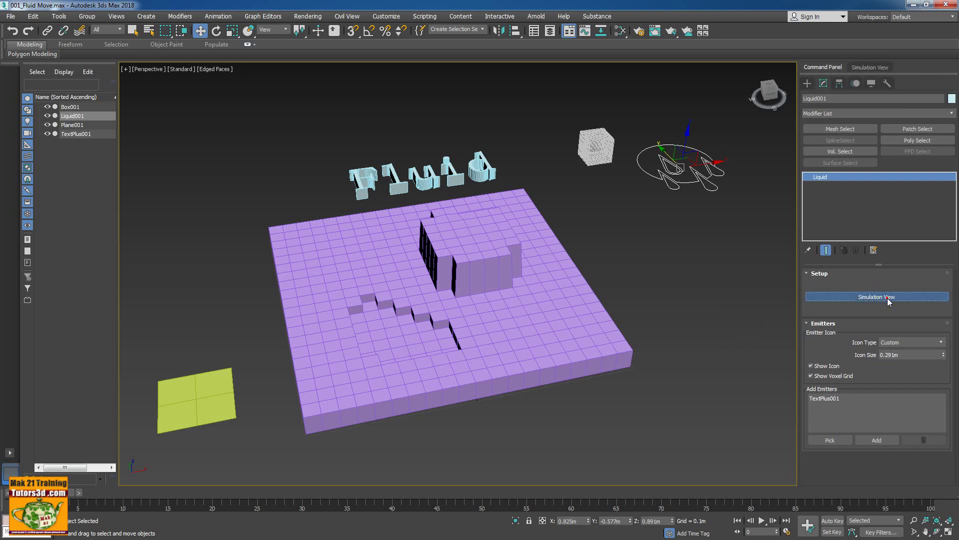
left_click(888, 286)
left_click(869, 68)
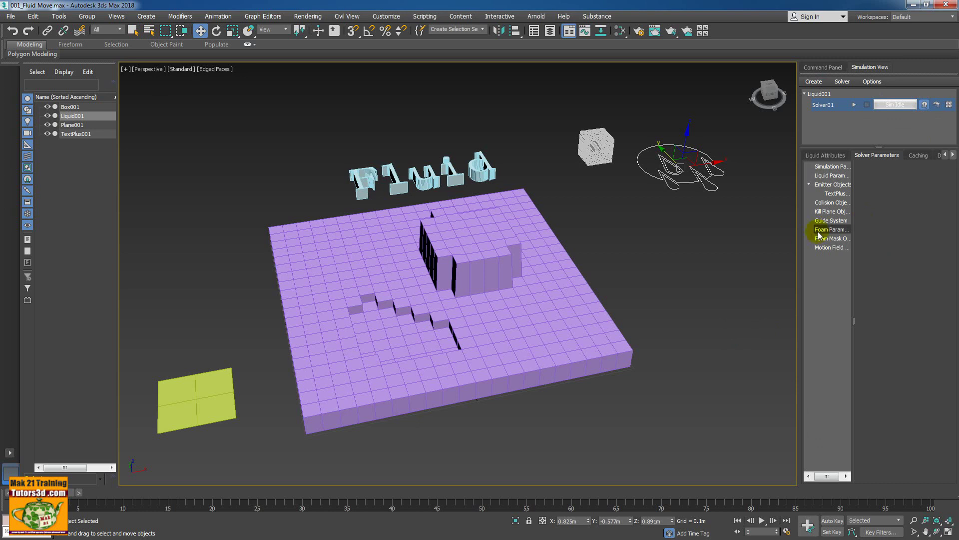
left_click_drag(798, 239, 704, 249)
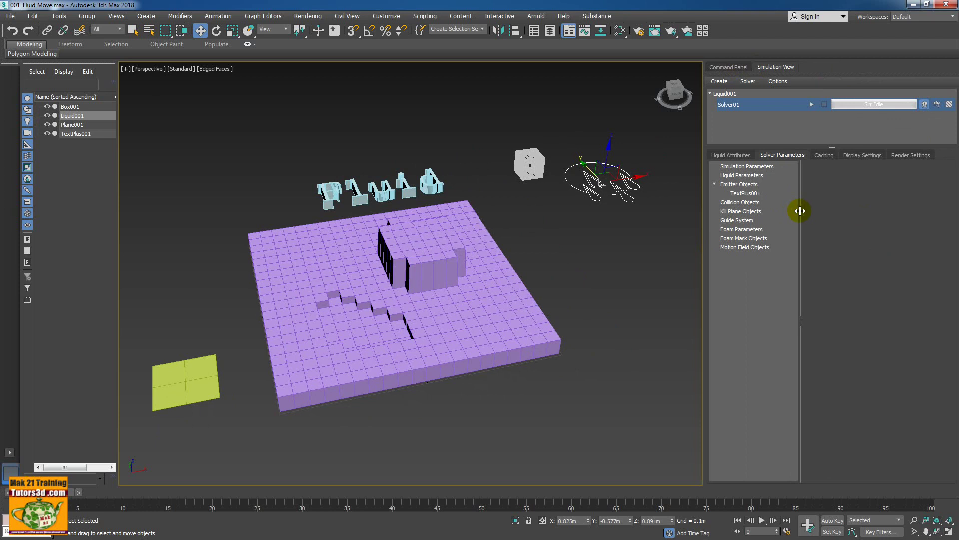
Step: On the Liquid Attributes tab, toggle Show Icon and Show Voxel Grid off and on, then start collider picking
left_click(728, 67)
left_click(813, 293)
left_click(731, 155)
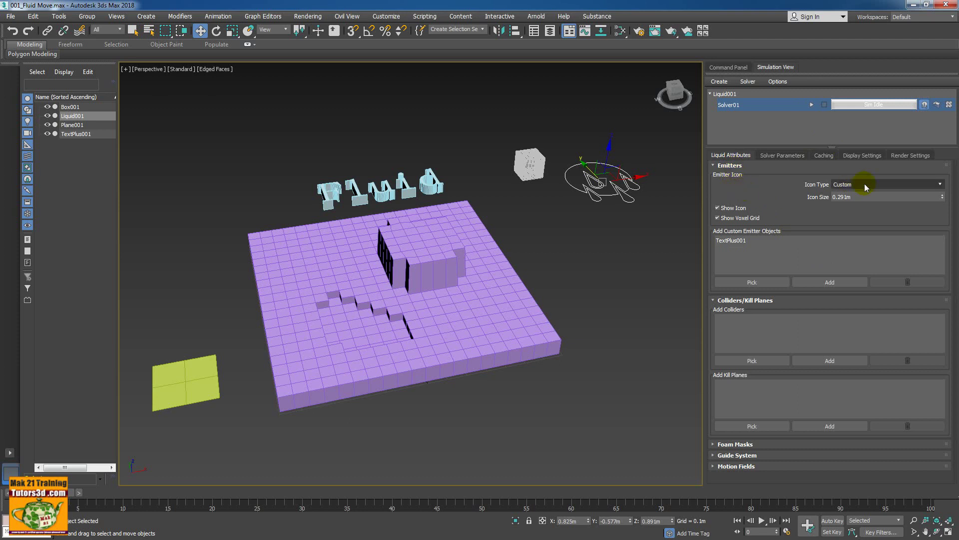
left_click(734, 208)
left_click(738, 219)
left_click(733, 208)
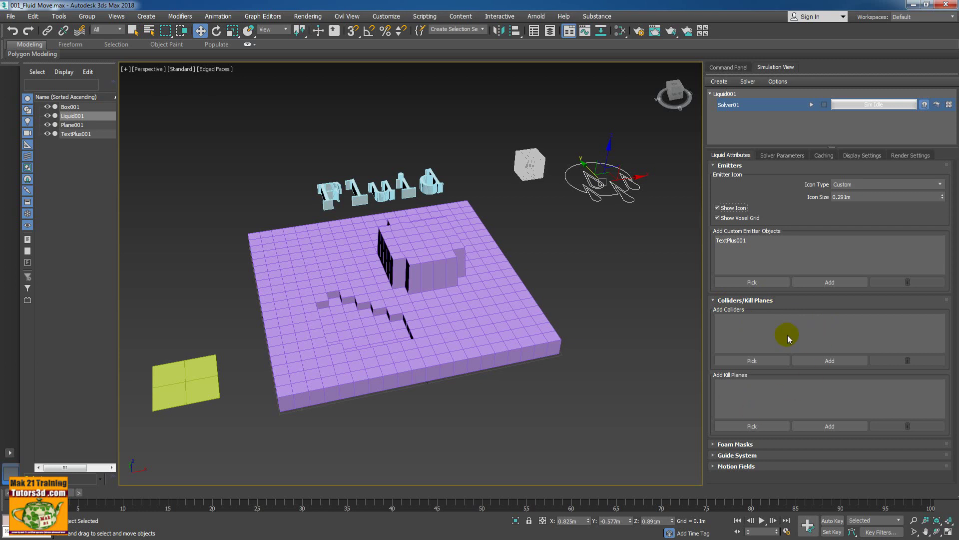
left_click(752, 360)
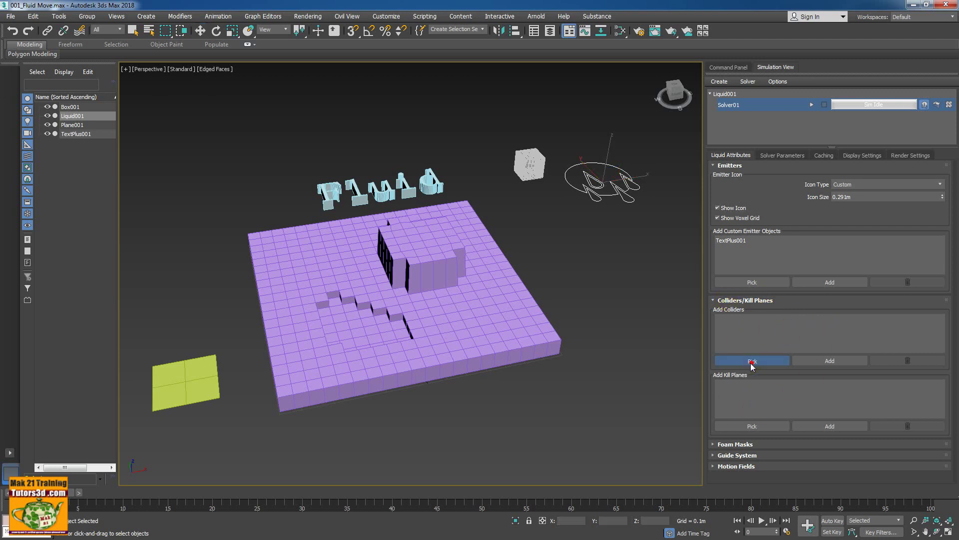
Step: Pick Box001 under Add Colliders and Plane001 under Add Kill Planes
left_click(490, 314)
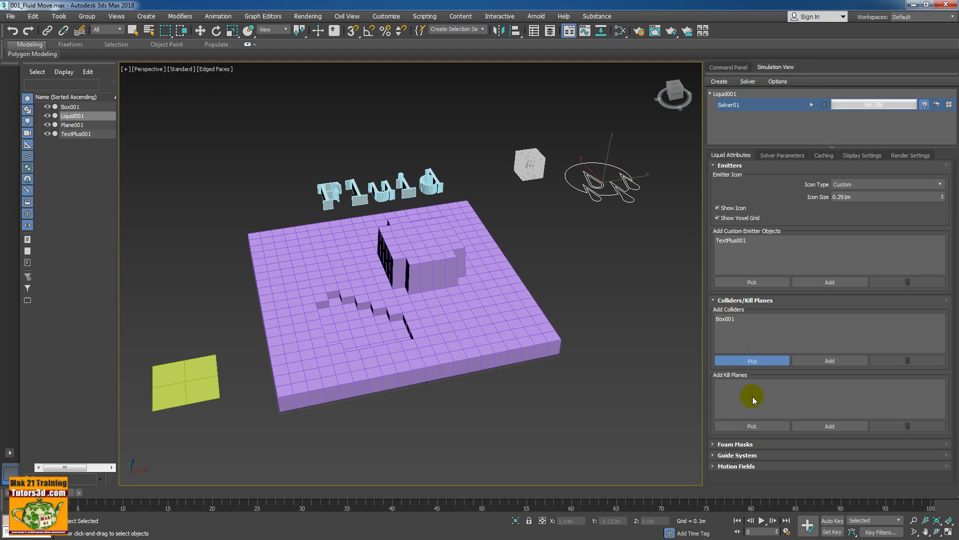
left_click(752, 360)
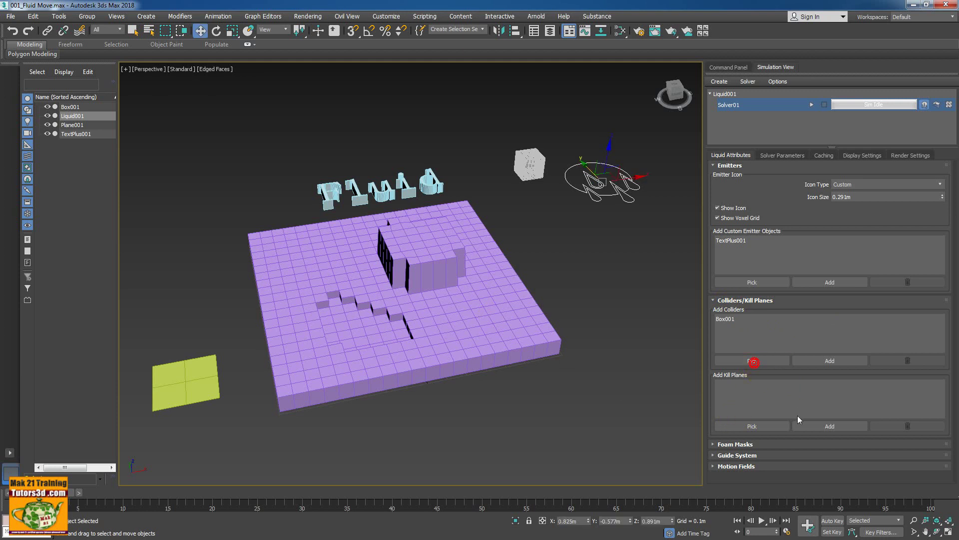
left_click(752, 426)
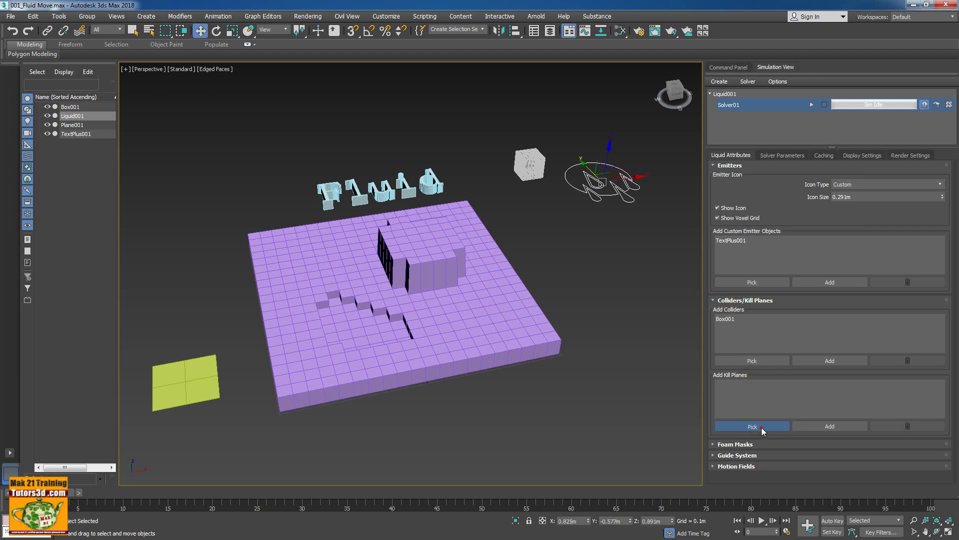
left_click(181, 376)
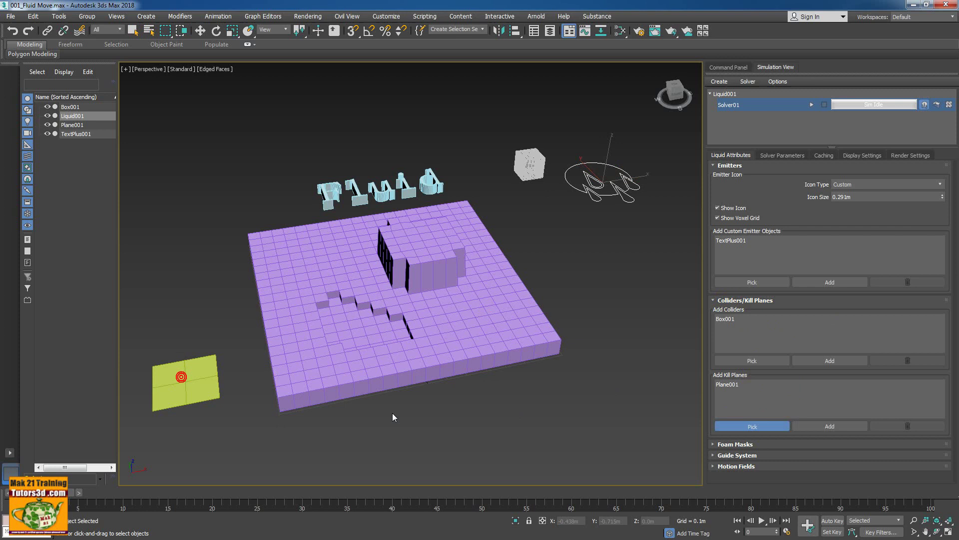
left_click(751, 427)
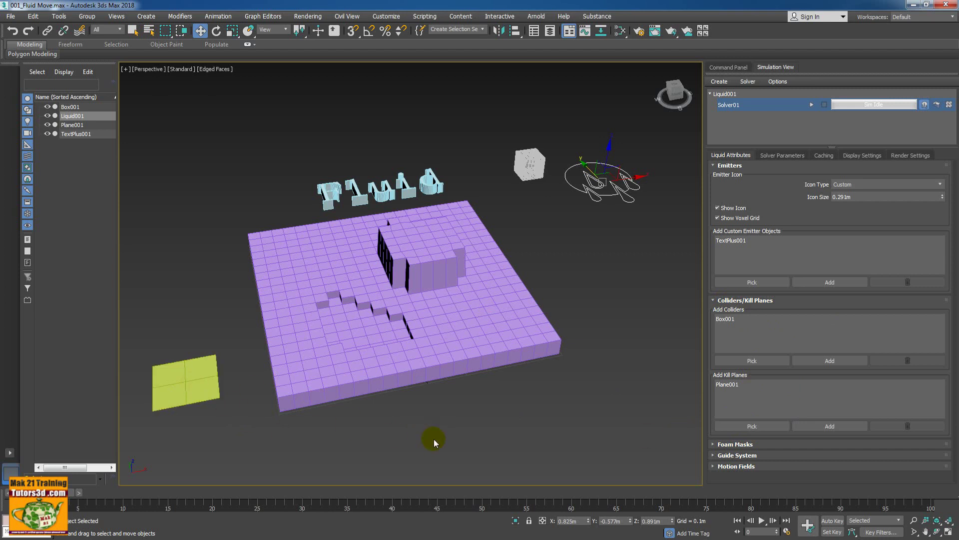
mouse_move(434, 438)
middle_mouse_down("alt")
mouse_move(424, 406)
mouse_move(431, 393)
mouse_move(436, 431)
middle_mouse_up("alt")
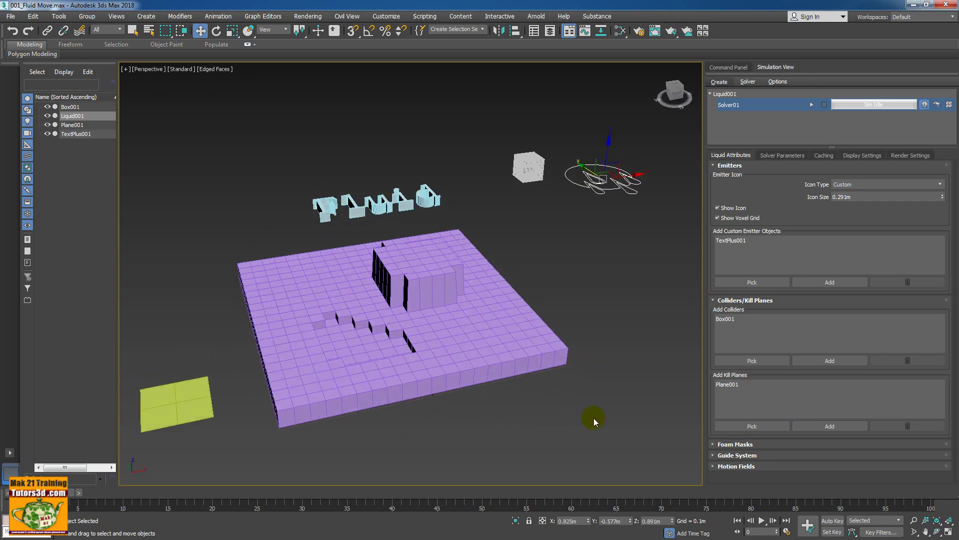
Step: Set the solver's Master Voxel Size to 2.5 in Simulation Parameters
left_click(789, 157)
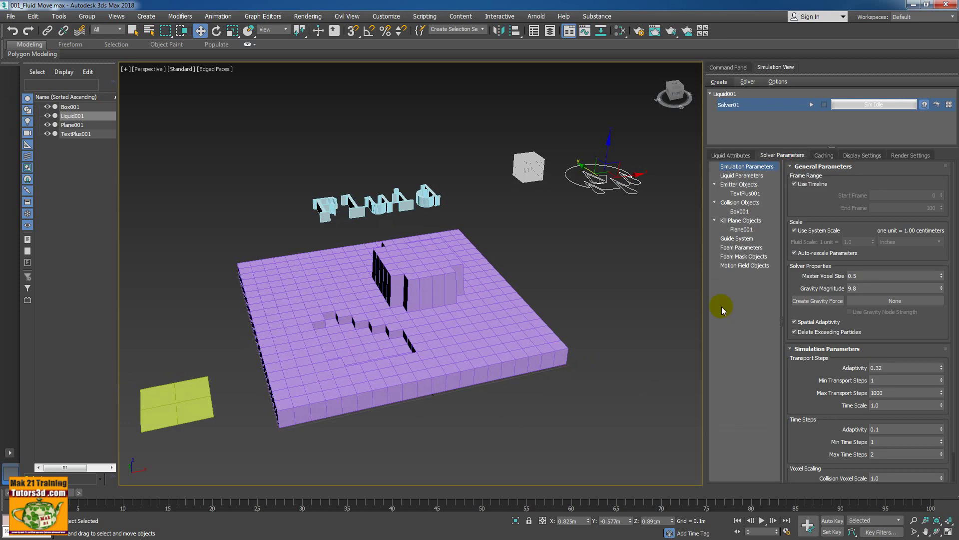
middle_click_drag(571, 237, 538, 274, "alt")
scroll(538, 250, "up", 3)
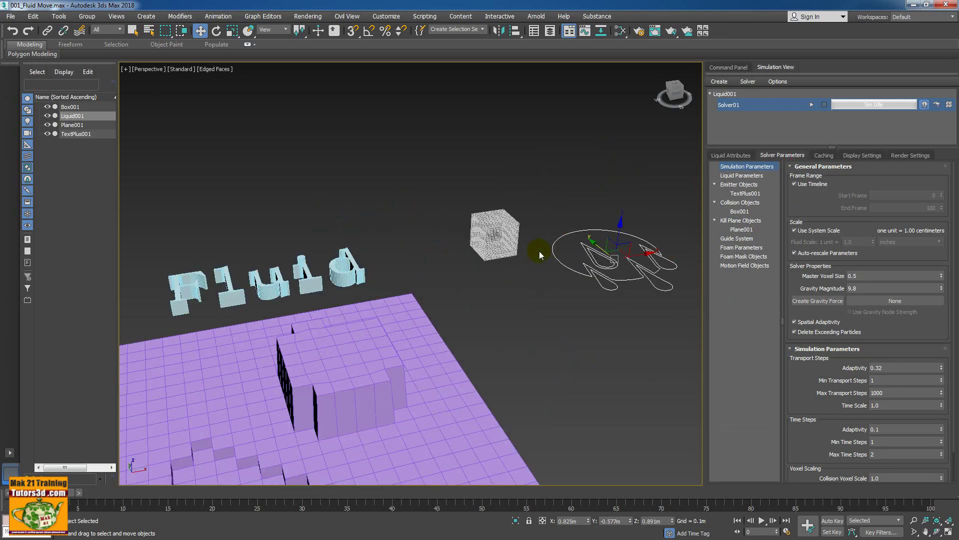
scroll(538, 241, "up", 5)
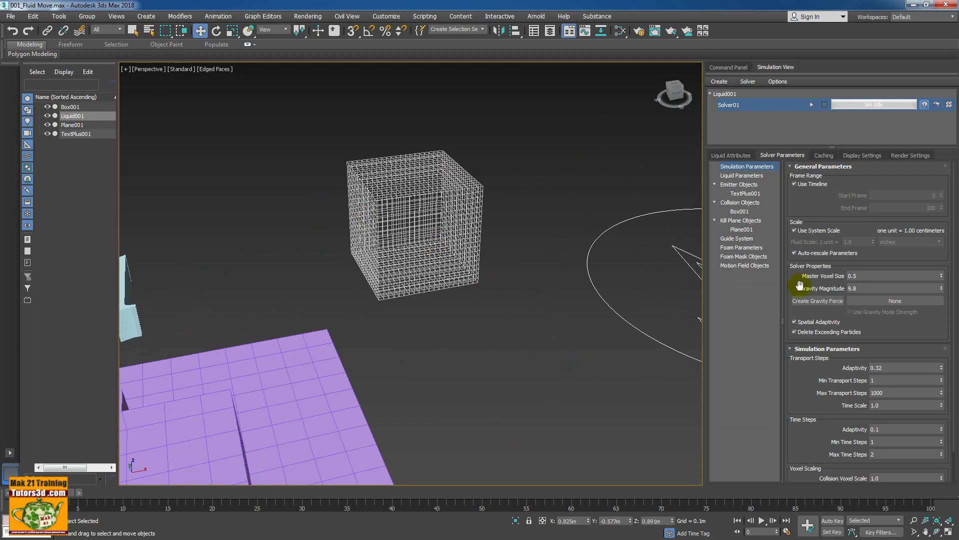
double_click(849, 276)
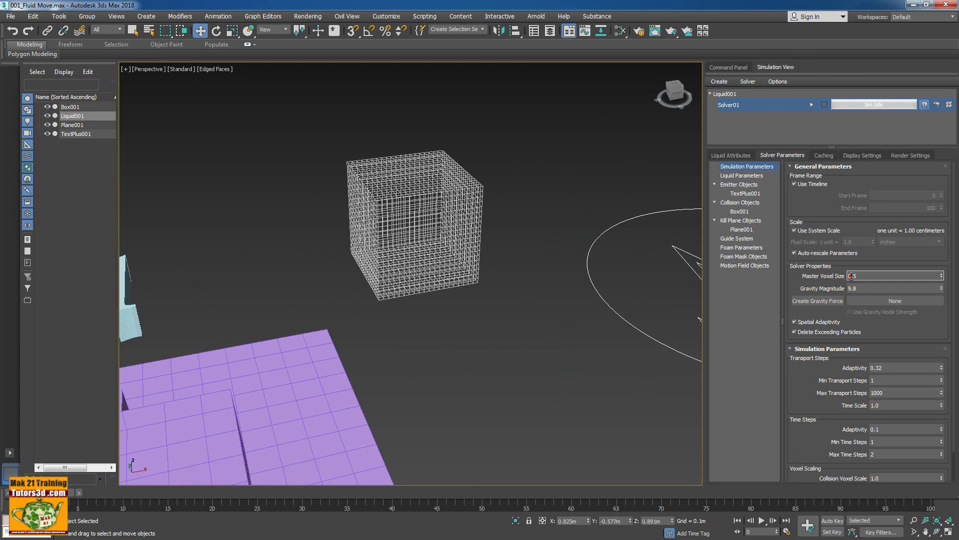
type("2")
key("Return")
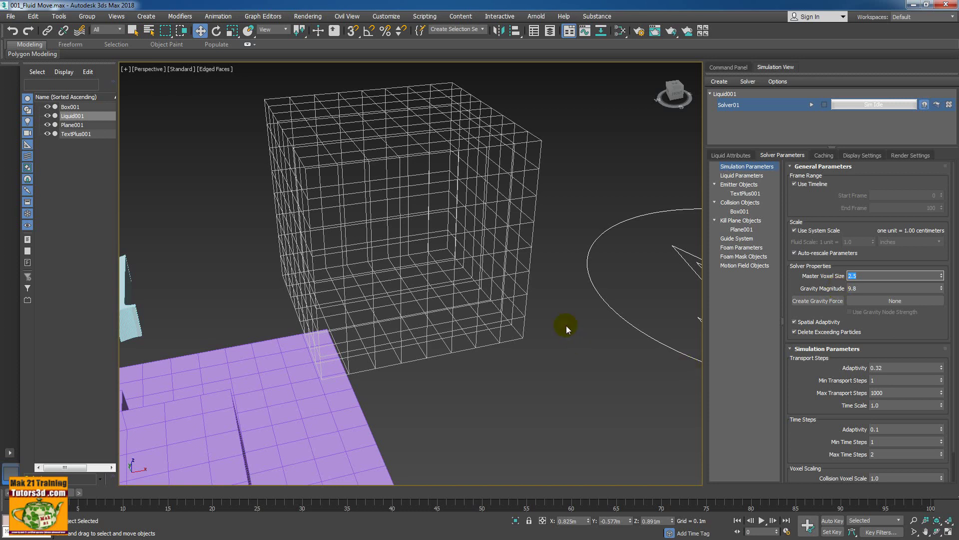
scroll(562, 321, "down", 5)
scroll(553, 312, "down", 3)
middle_click_drag(553, 313, 559, 204)
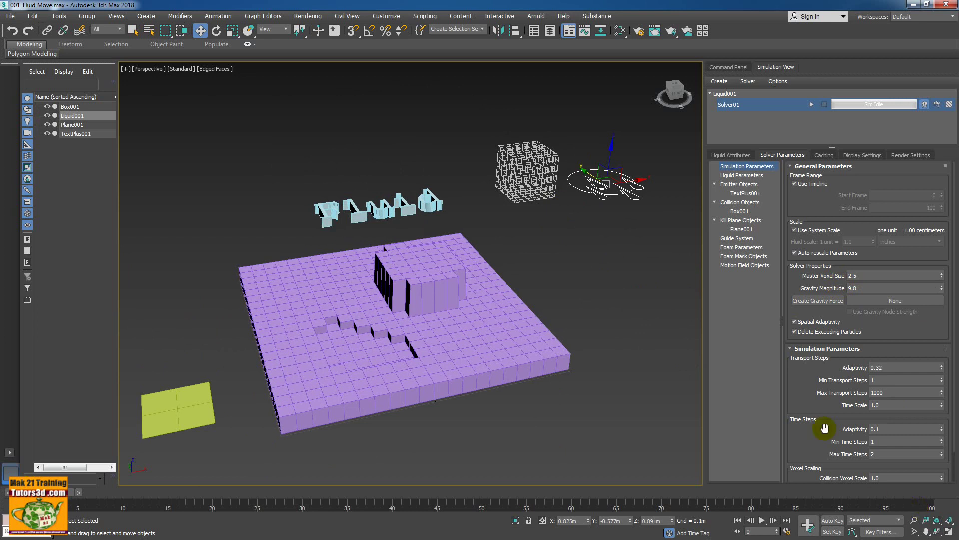
Step: Open Liquid Parameters and browse the presets list, choosing Default Settings
left_click(753, 176)
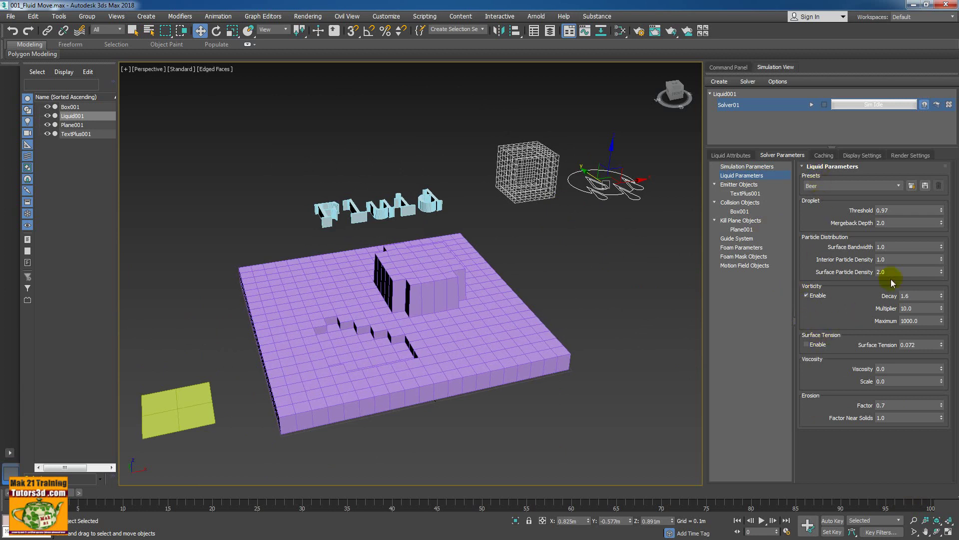
left_click(912, 185)
left_click(899, 186)
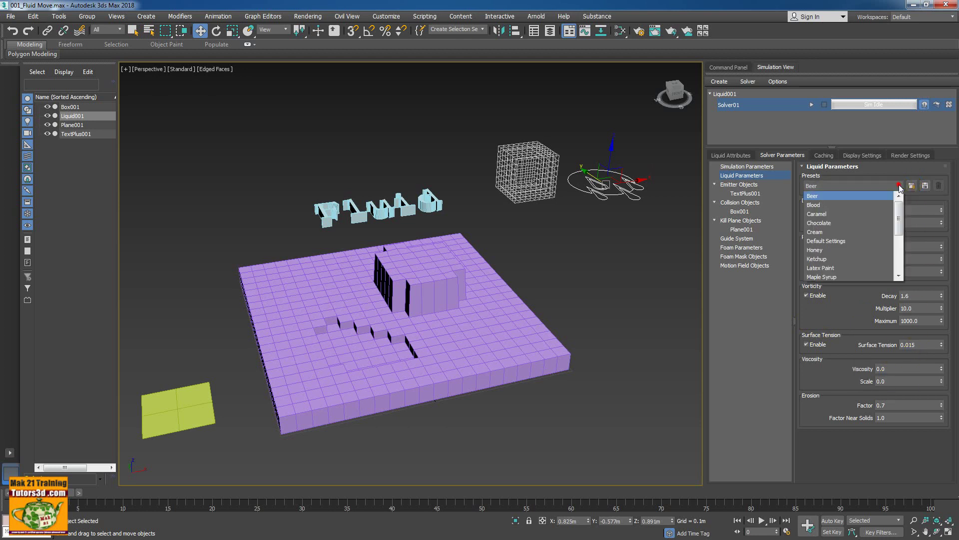
mouse_move(899, 219)
left_mouse_down()
mouse_move(901, 254)
mouse_move(905, 209)
left_mouse_up()
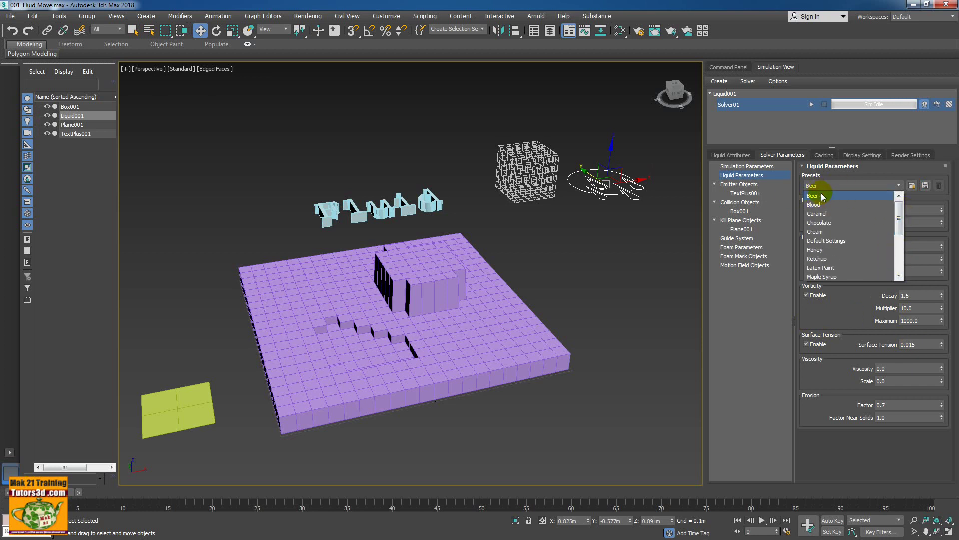
left_click_drag(898, 210, 898, 221)
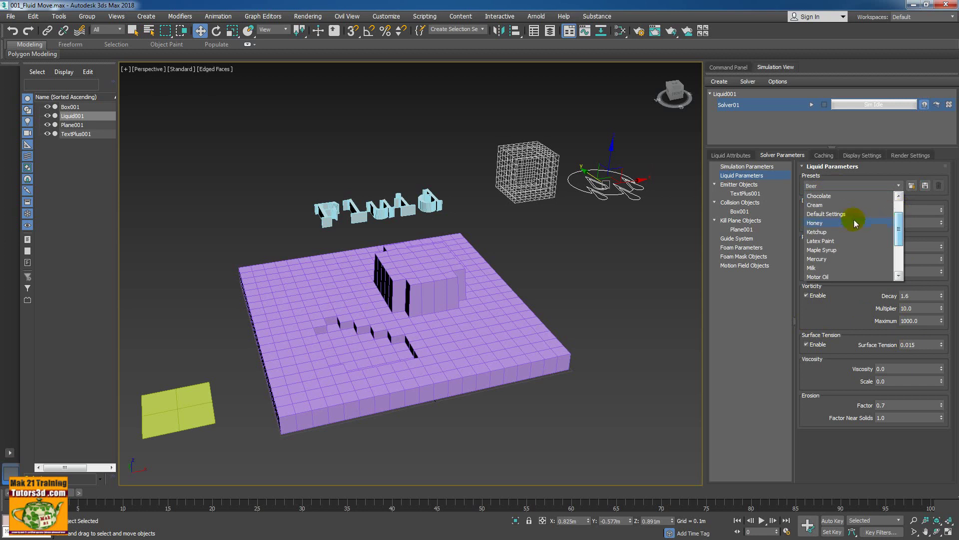
left_click(851, 219)
left_click(911, 188)
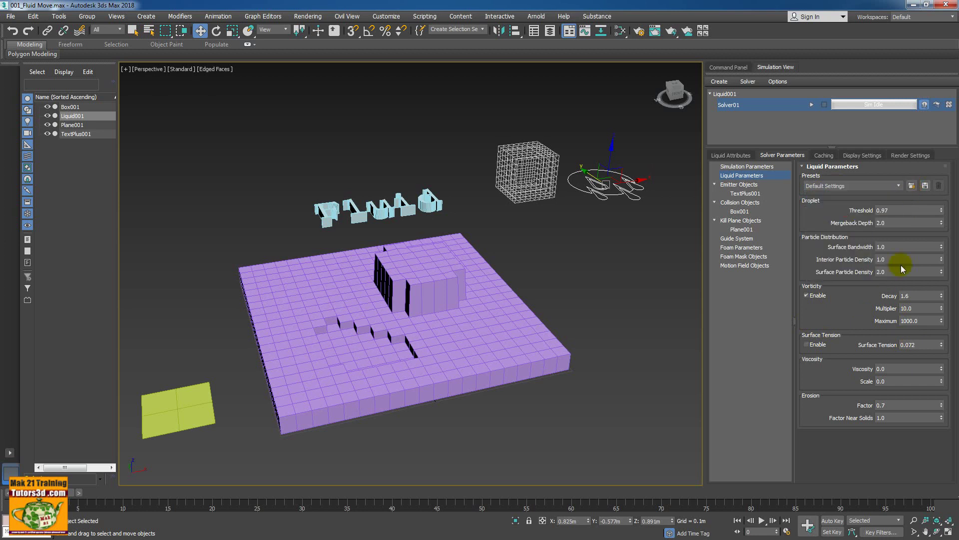
Step: Load the Beer preset into the liquid and select its surface tension value
left_click(899, 186)
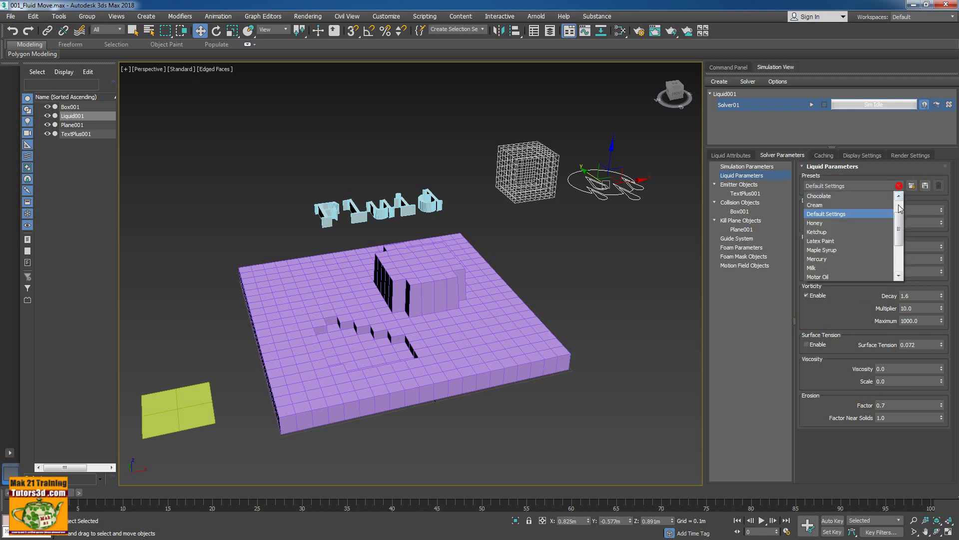
scroll(845, 205, "up", 1)
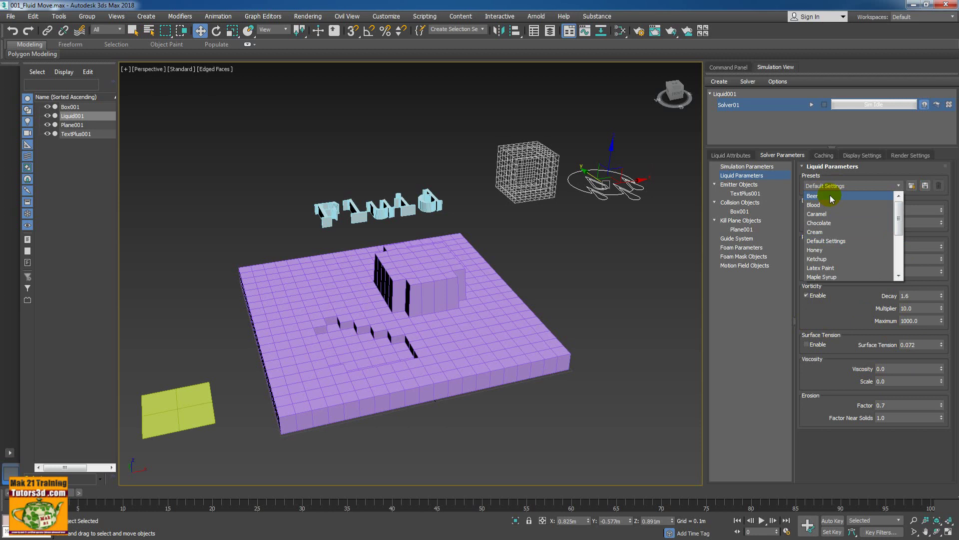
left_click(830, 195)
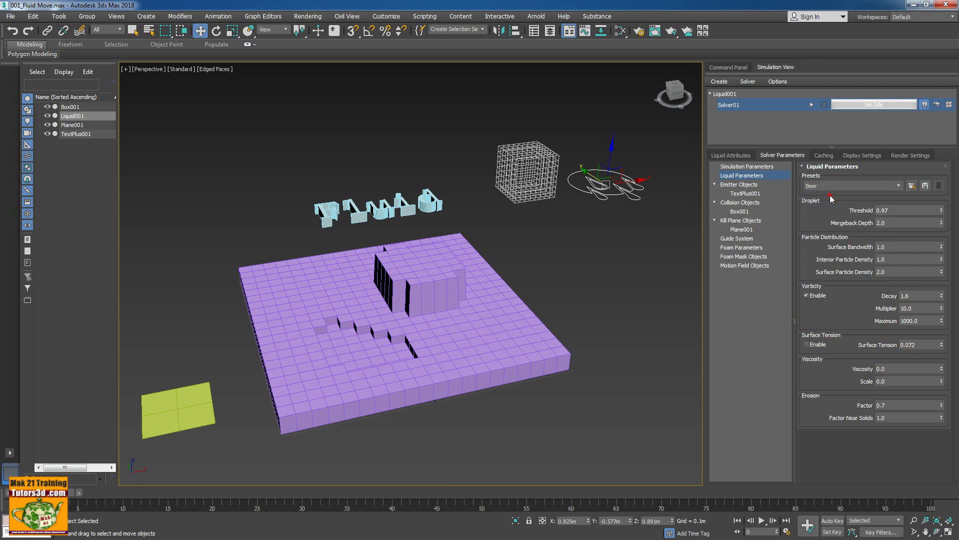
left_click(912, 187)
double_click(907, 345)
Step: Clear Liquid001's cached display data and turn off Use Project Folders in Caching
left_click(824, 155)
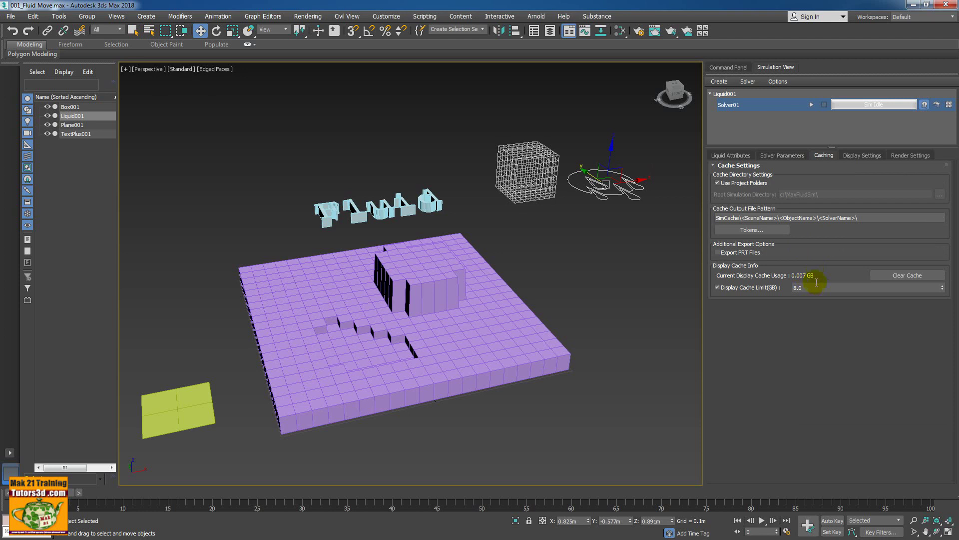
left_click(909, 276)
left_click(737, 184)
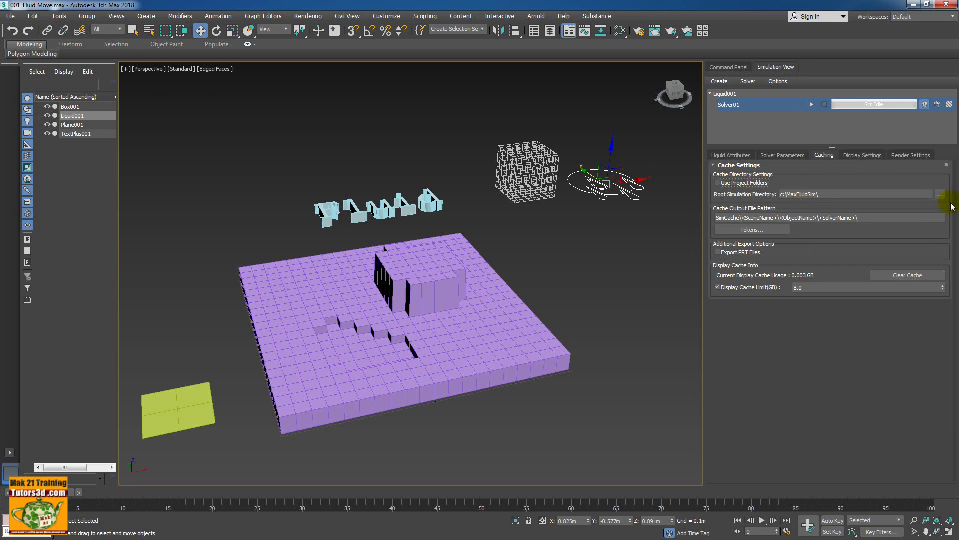
Step: Create a Birra folder in Test\003_Fluid and set it as the root simulation directory
left_click(940, 194)
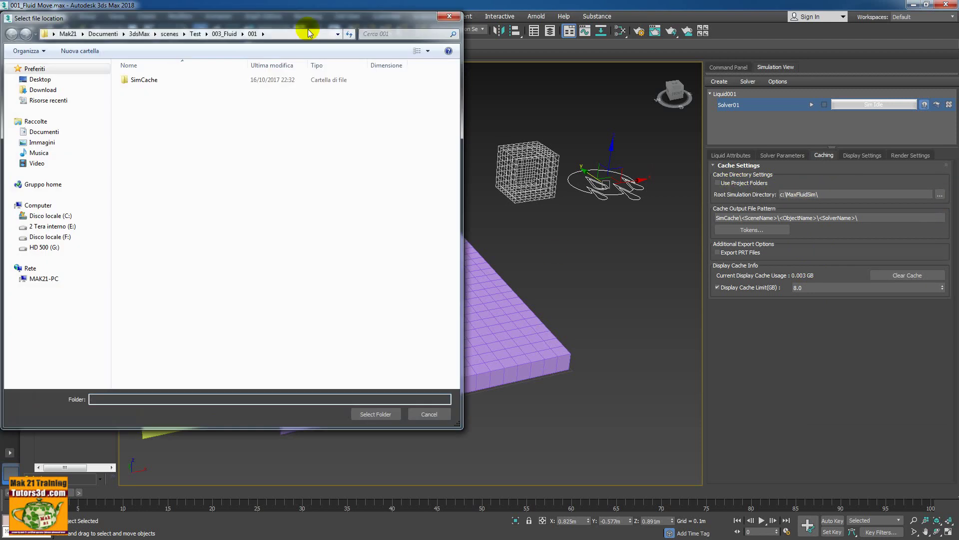
left_click_drag(311, 18, 480, 42)
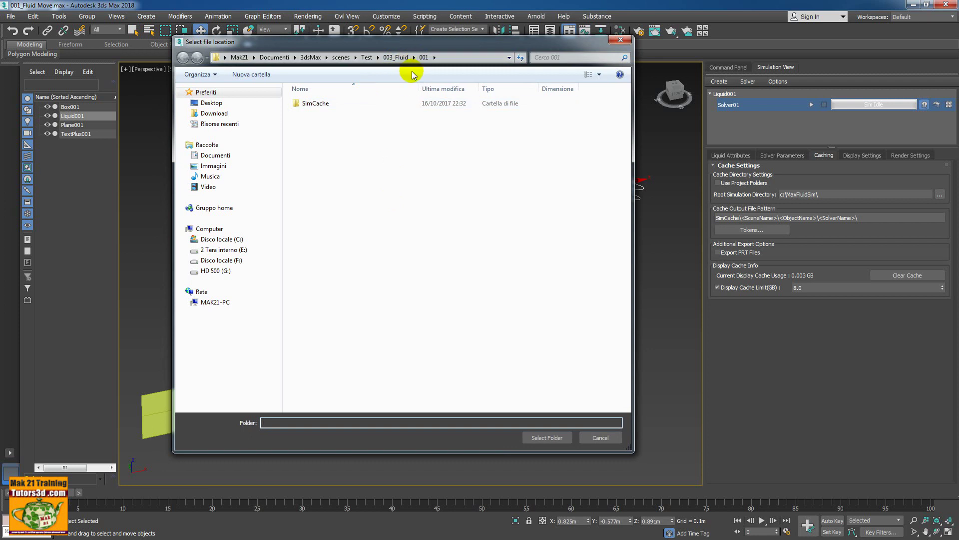
left_click(368, 58)
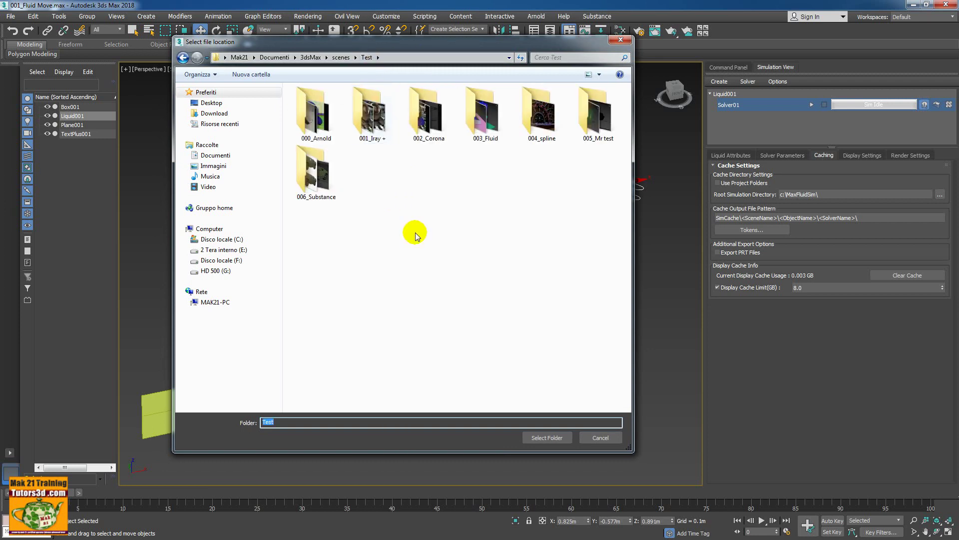
double_click(482, 114)
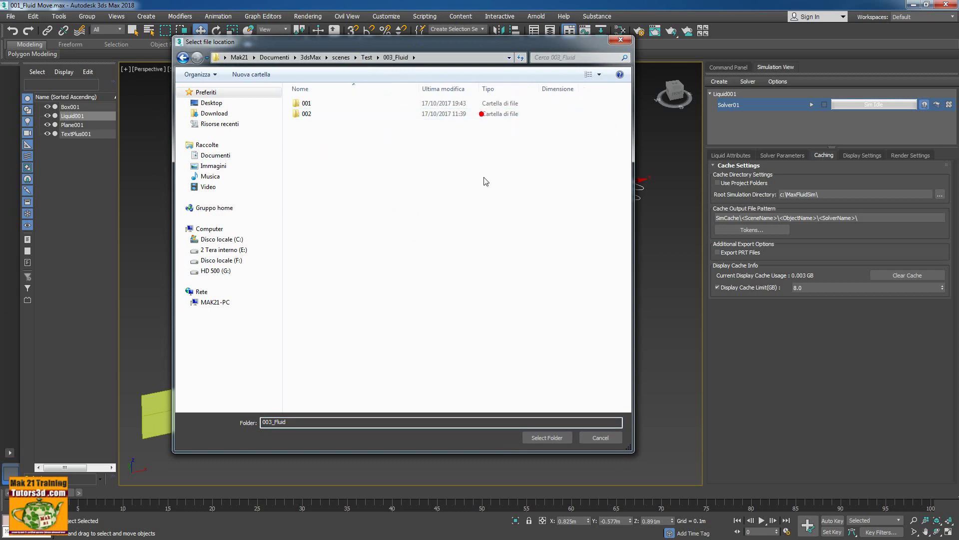
right_click(362, 219)
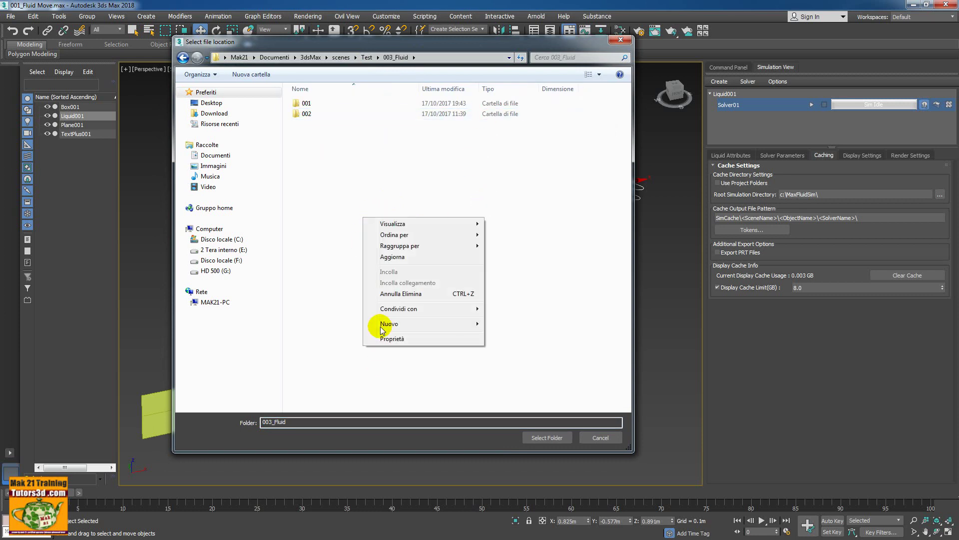
left_click(495, 318)
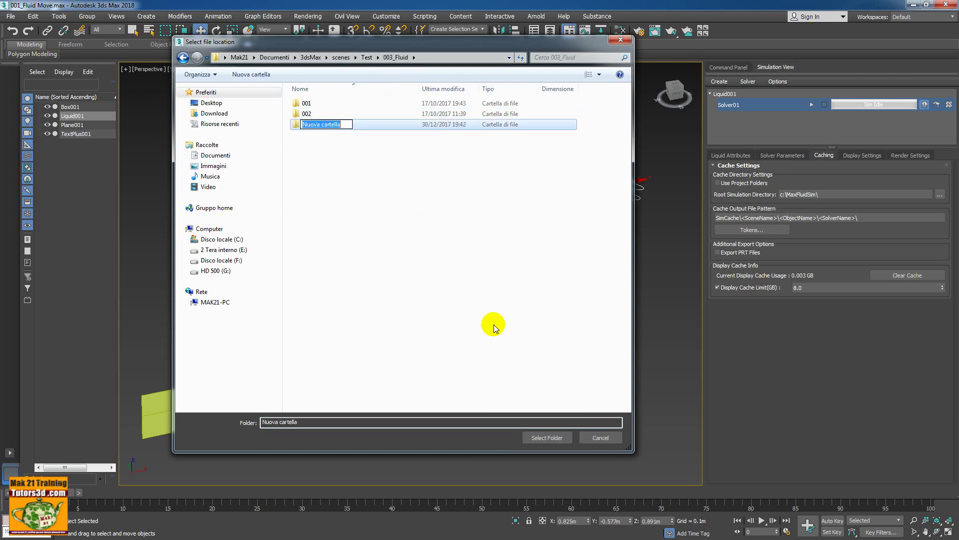
type("Birra")
left_click(402, 256)
left_click(302, 127)
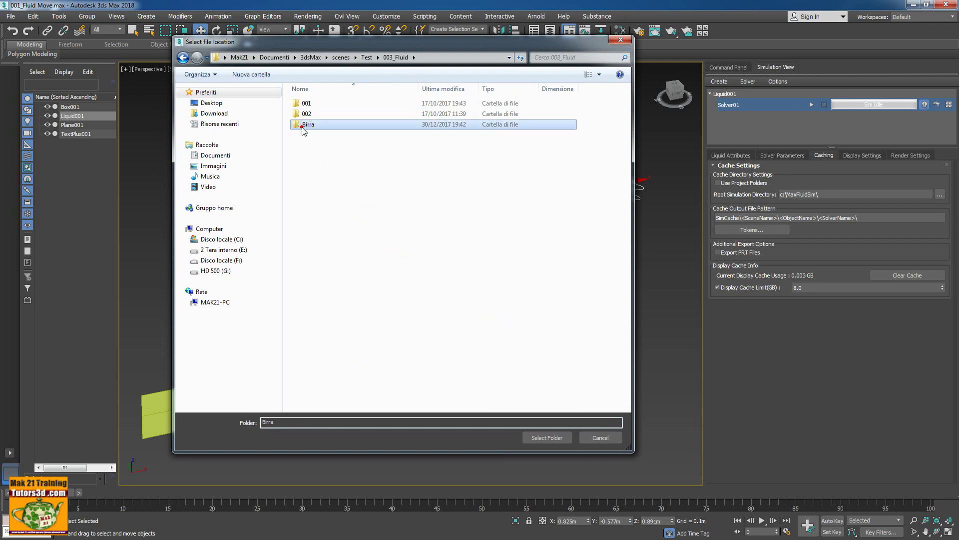
left_click(547, 438)
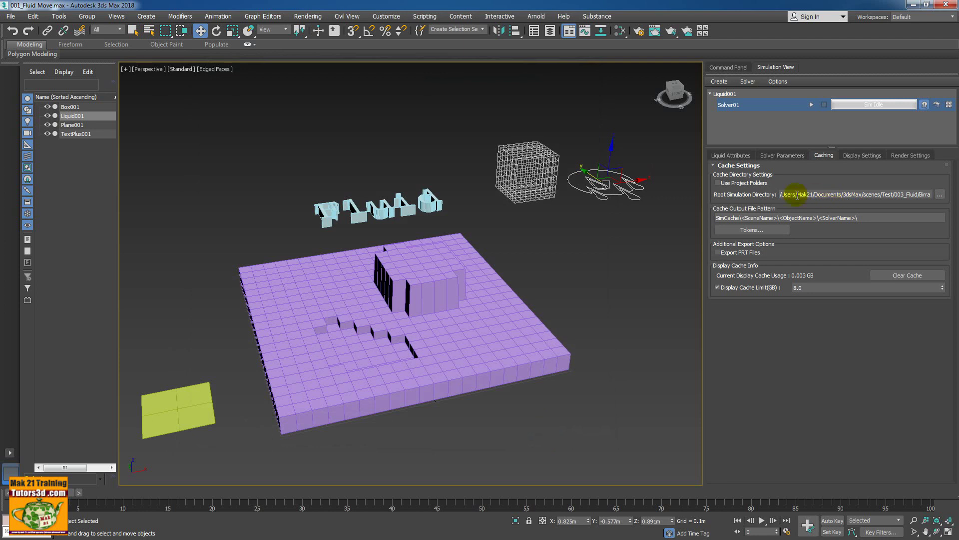
Step: Rename Solver01 to Birra in the Simulation View and return to its Solver Parameters
right_click(735, 105)
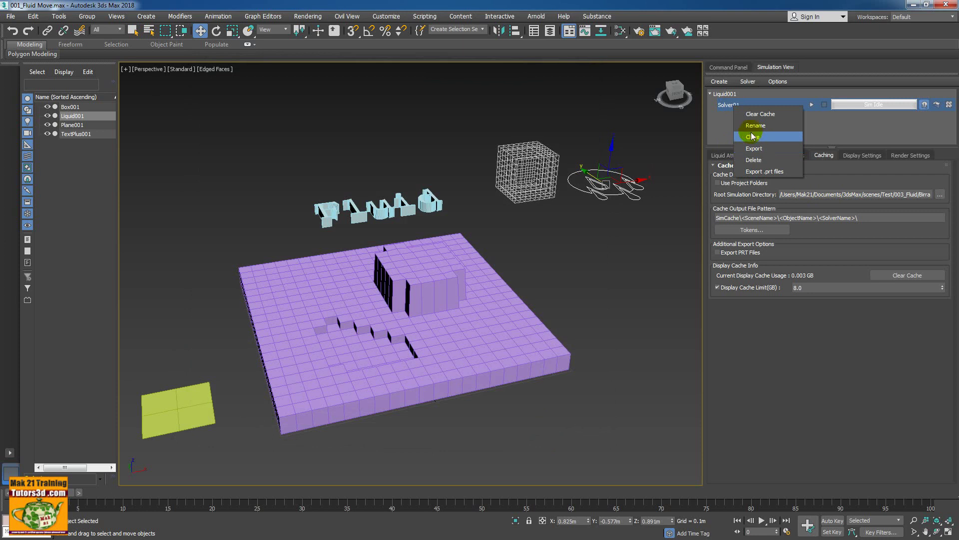
left_click(756, 125)
type("Birra")
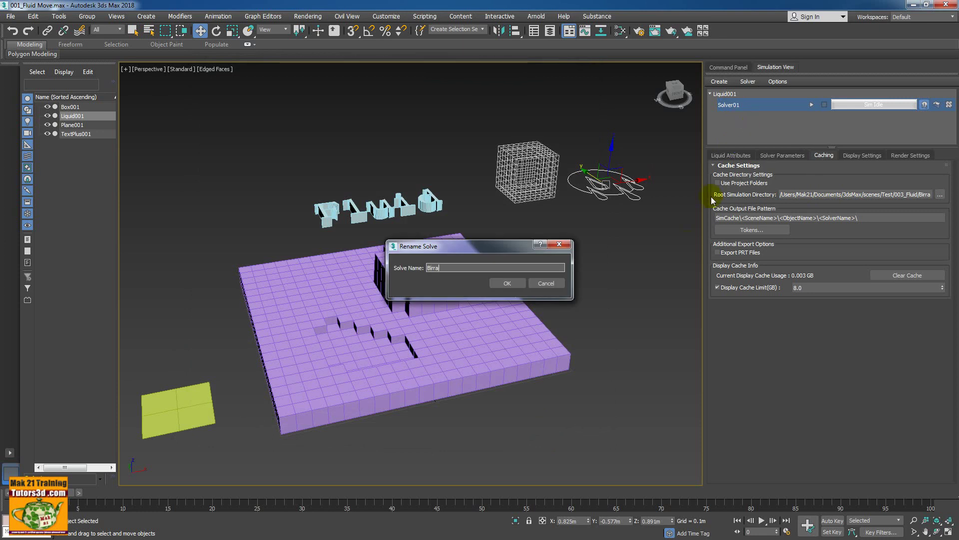
left_click(516, 291)
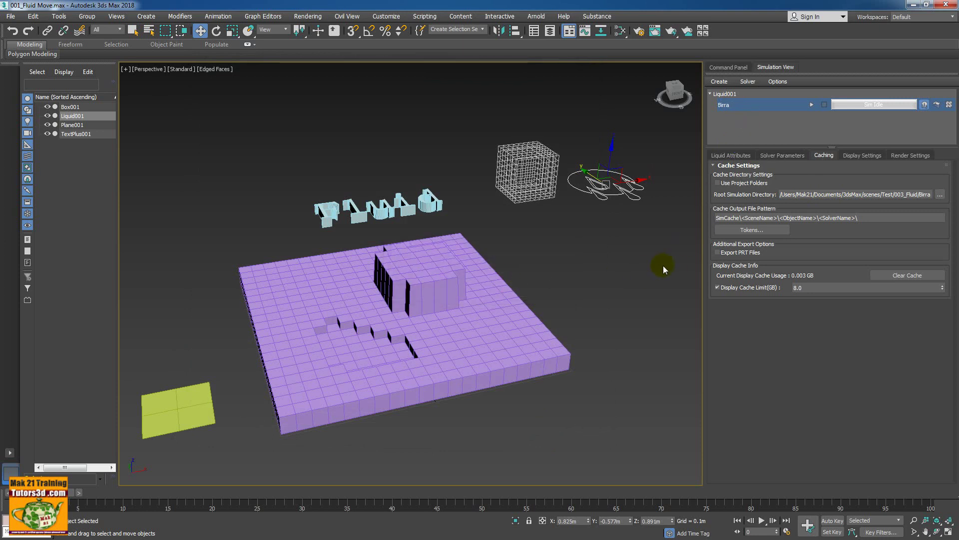
left_click(772, 155)
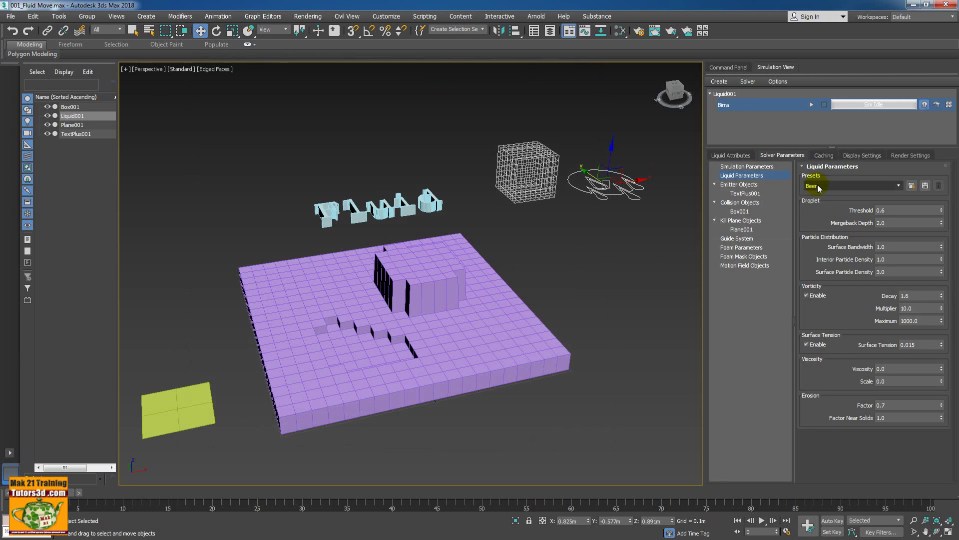
Step: Solve Birra so blue liquid pours from the Fluid text, then list the Display Types
left_click(811, 106)
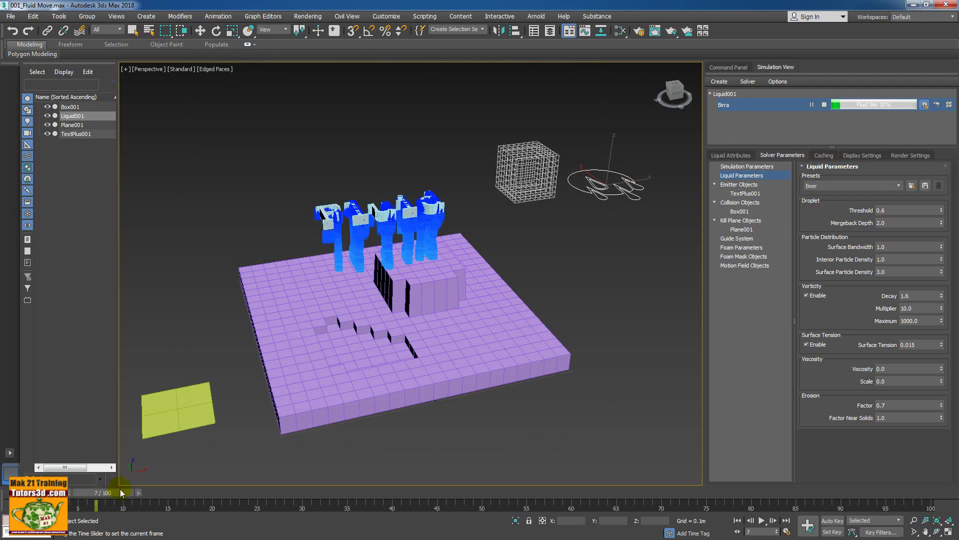
key("w")
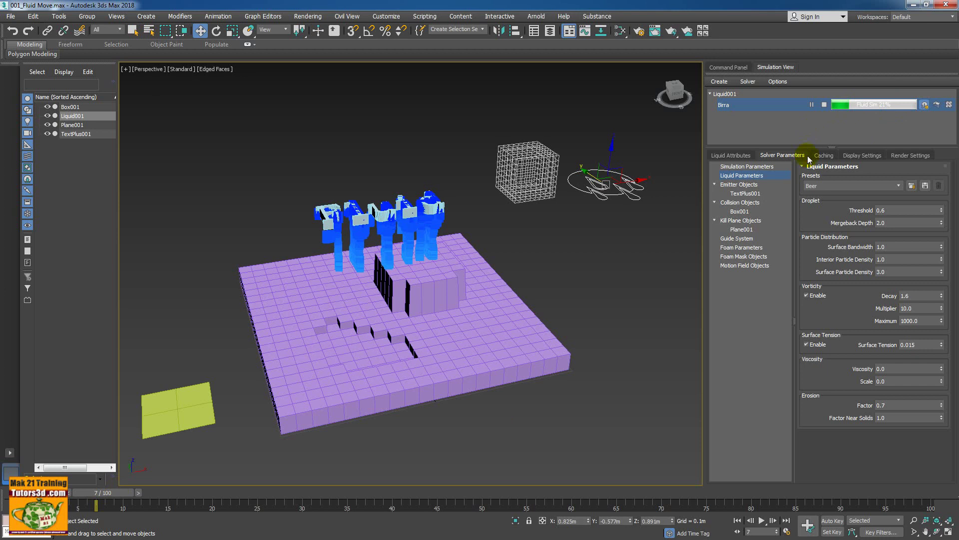
left_click(861, 156)
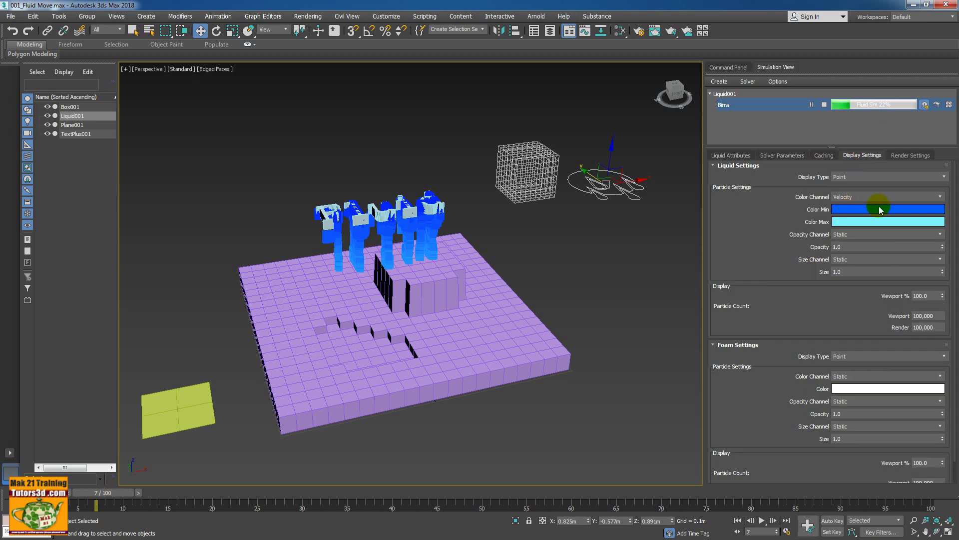
left_click(856, 177)
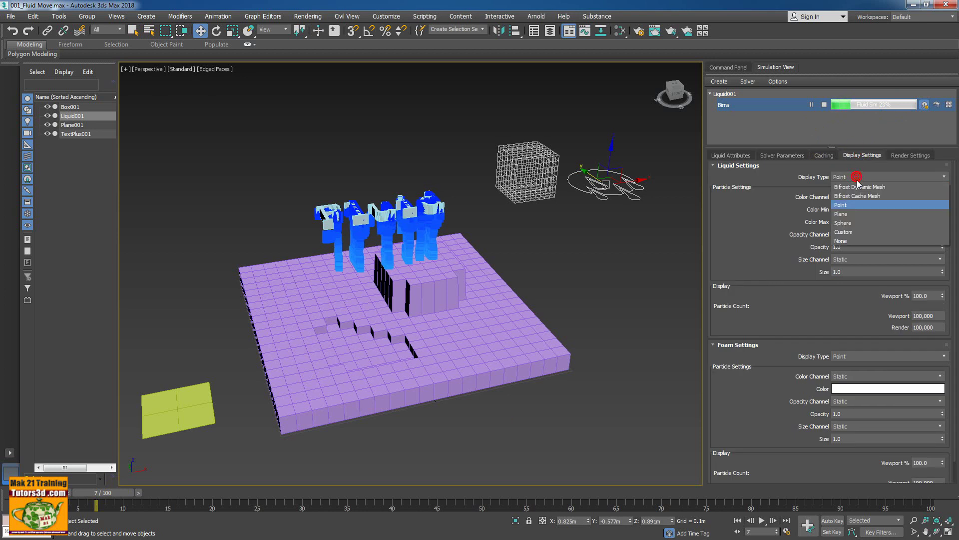
Step: Show the liquid as spheres and review frames 9–14 in plain shaded view
left_click(849, 223)
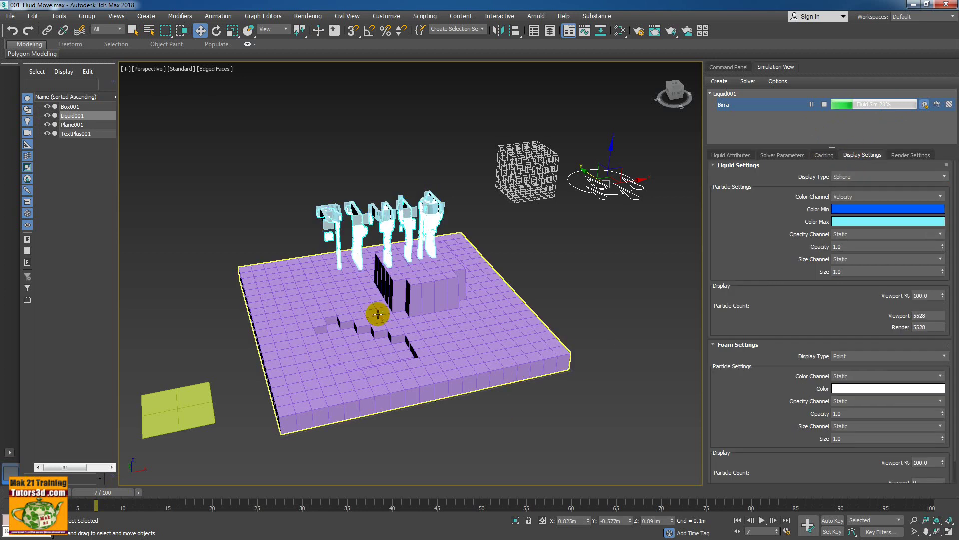
scroll(380, 300, "up", 3)
scroll(382, 285, "up", 3)
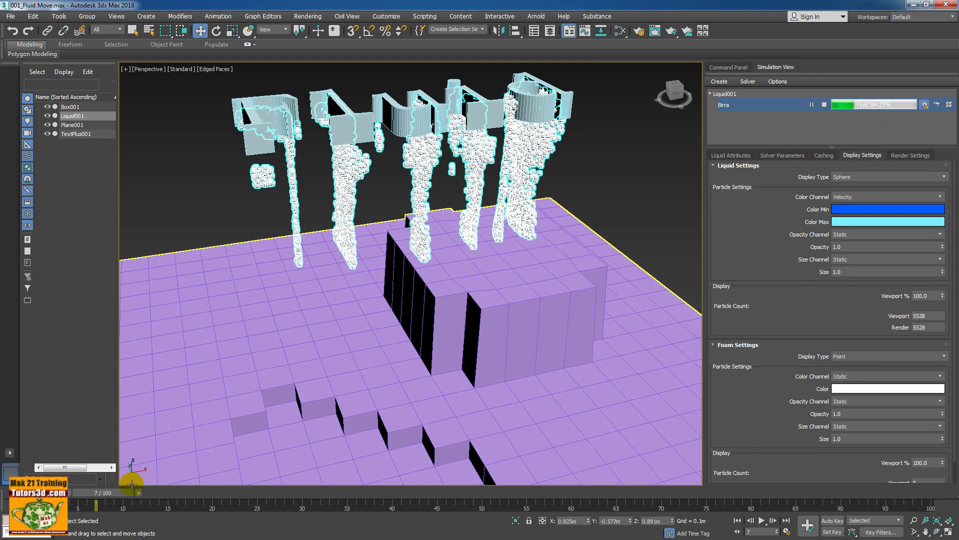
left_click_drag(103, 492, 167, 496)
left_click(193, 300)
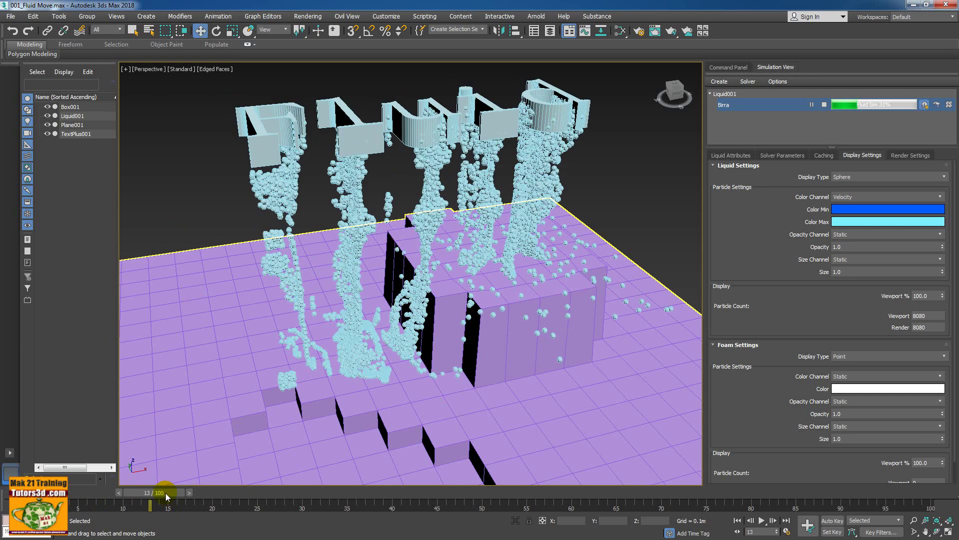
key("F4")
left_click_drag(162, 498, 176, 497)
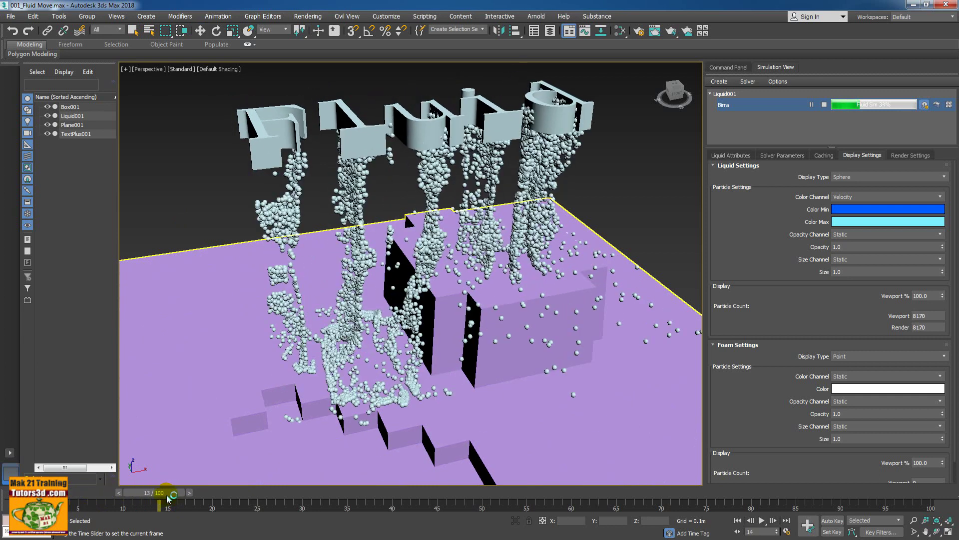
left_click_drag(176, 497, 165, 497)
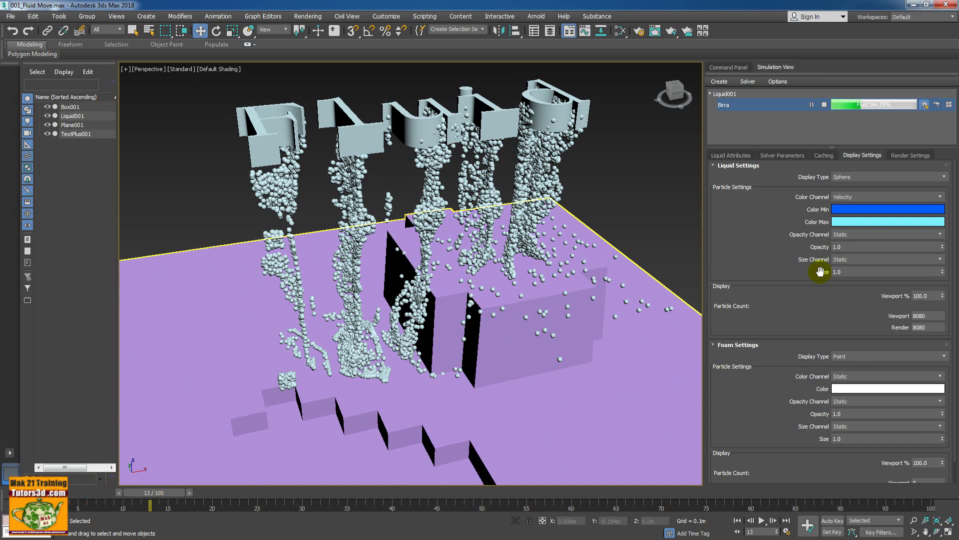
Step: Keep Velocity colouring, display the liquid as Points of size 0.35, and scrub to frame 31
left_click(863, 197)
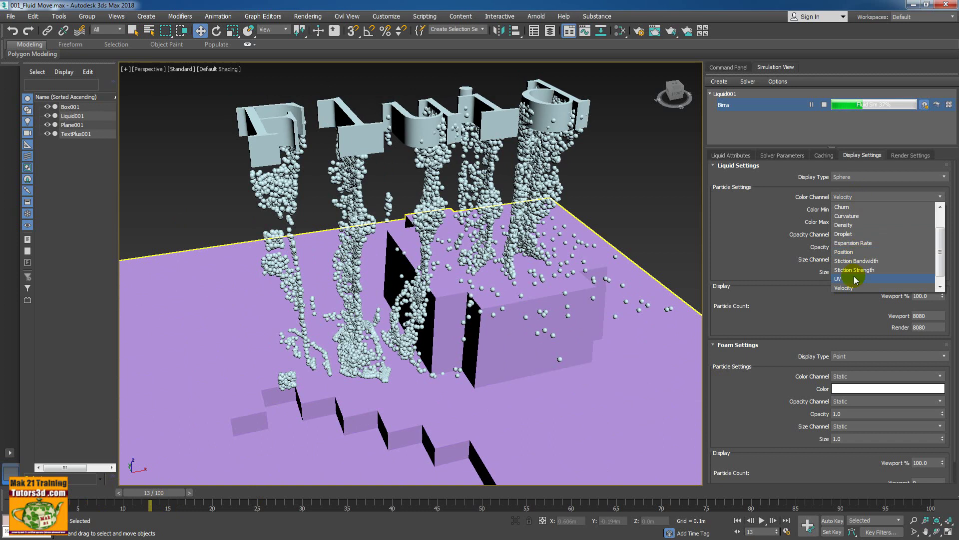
left_click(869, 289)
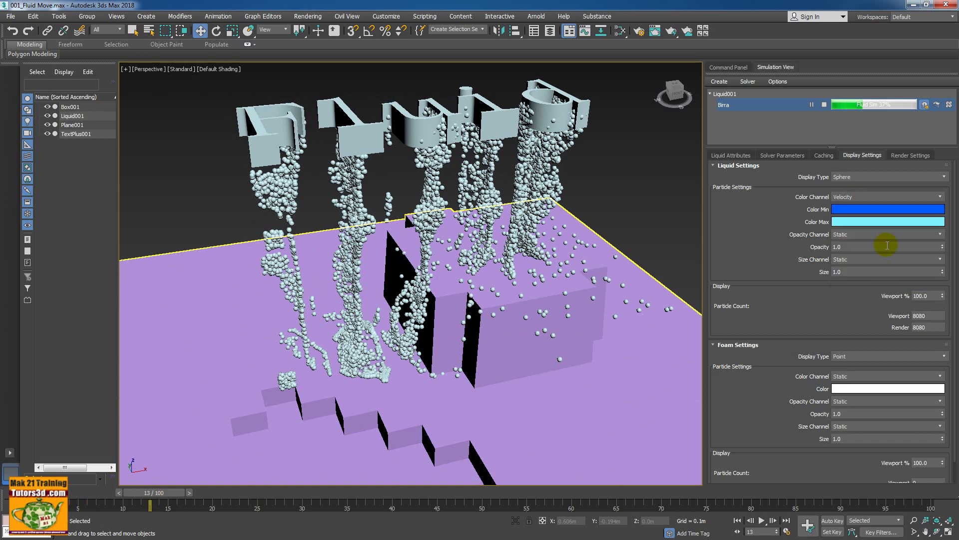
left_click(847, 177)
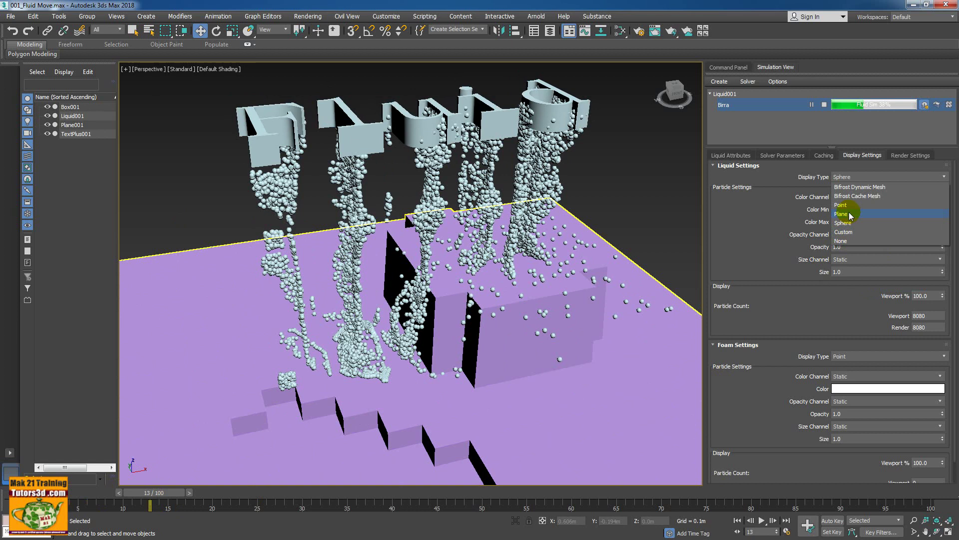
left_click(859, 187)
left_click(859, 178)
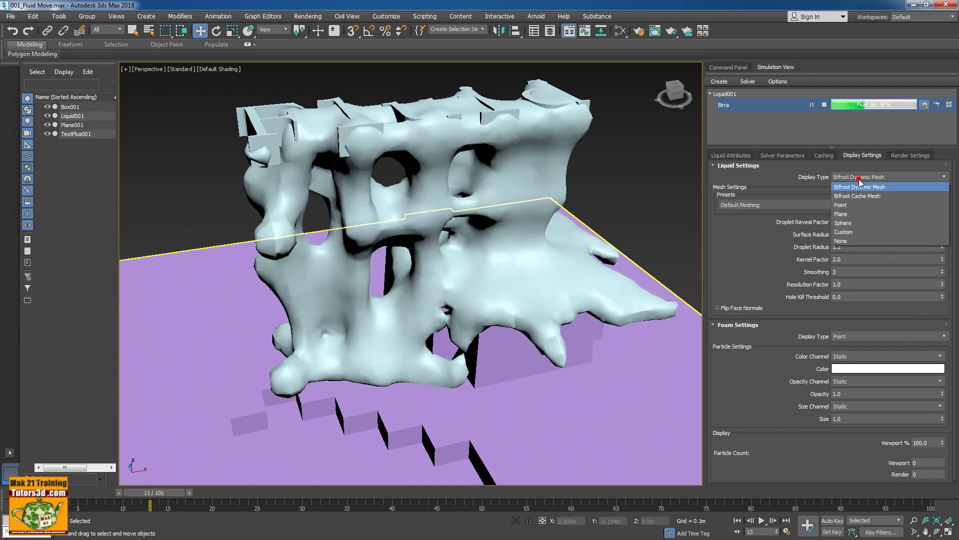
left_click(850, 208)
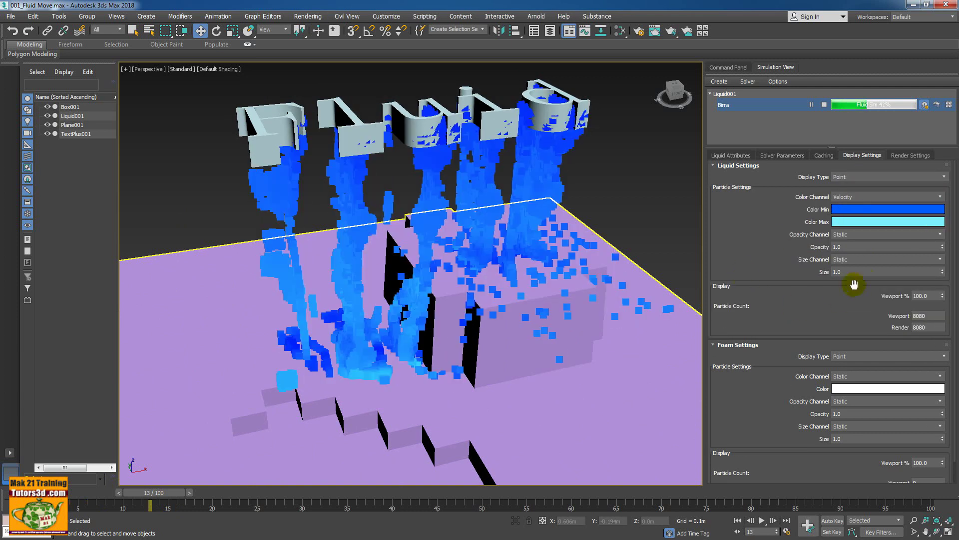
left_click(943, 272)
left_click_drag(945, 276, 942, 302)
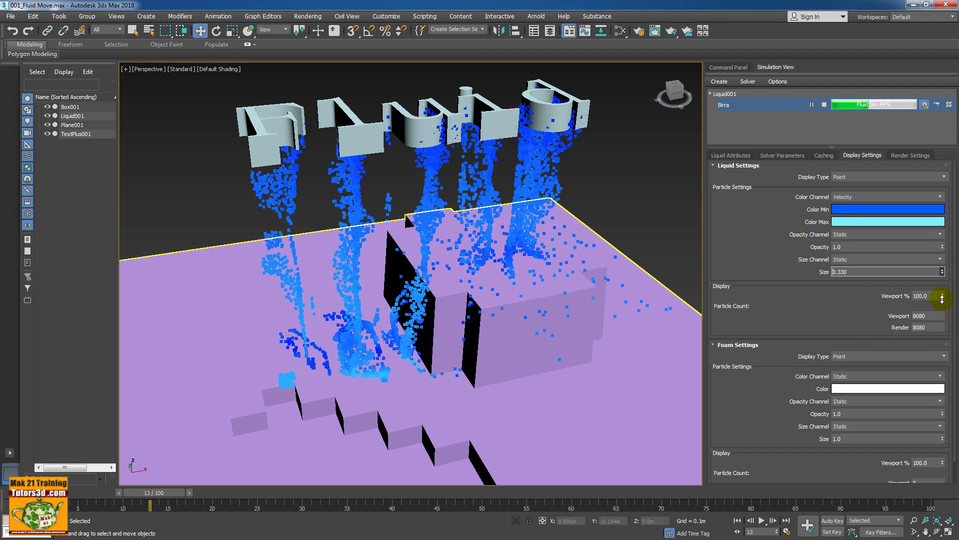
type("0.400")
left_click(840, 272)
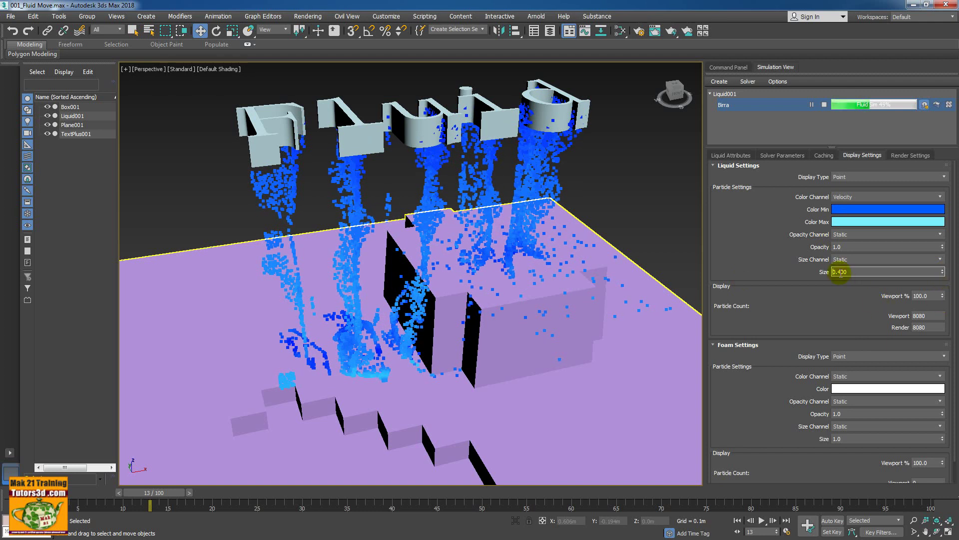
double_click(840, 273)
type("0.35")
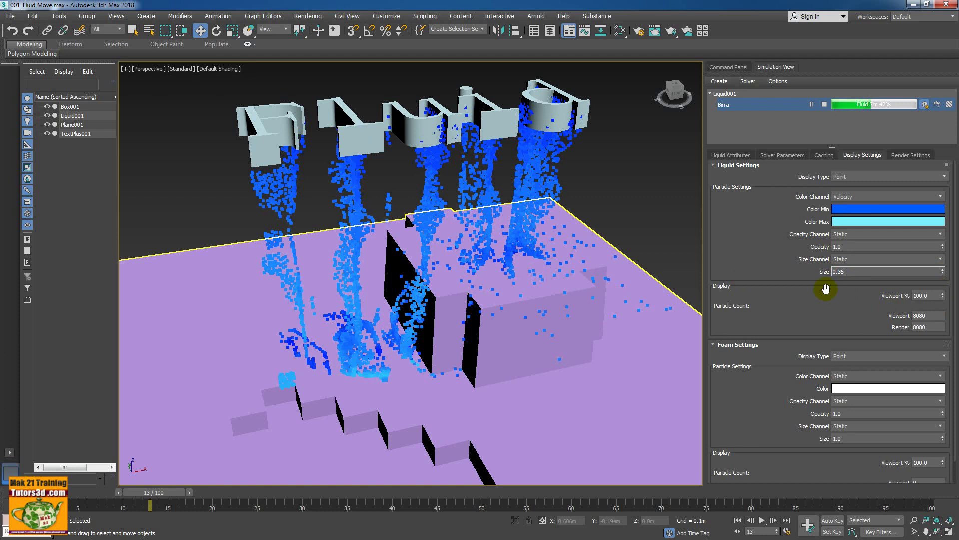
left_click_drag(168, 499, 295, 506)
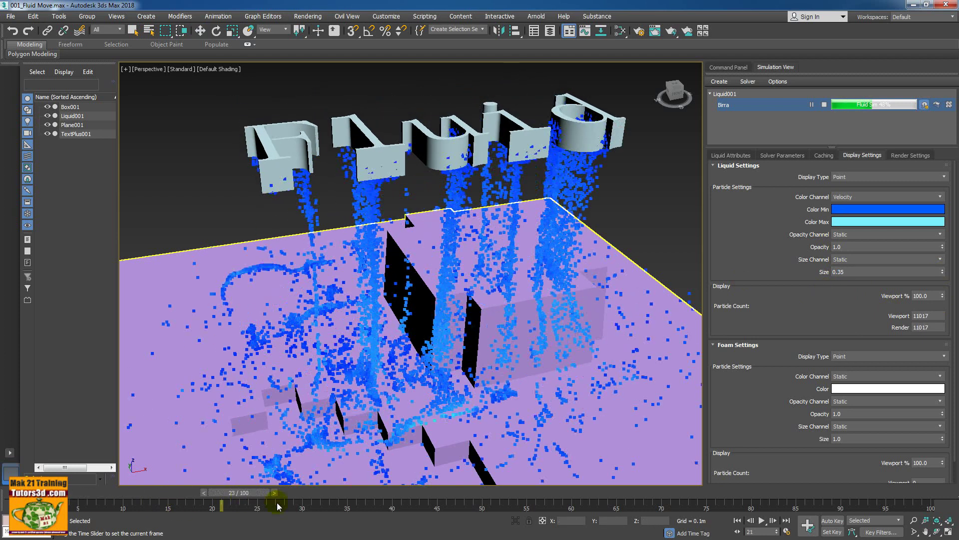
left_click(354, 400)
scroll(353, 399, "down", 5)
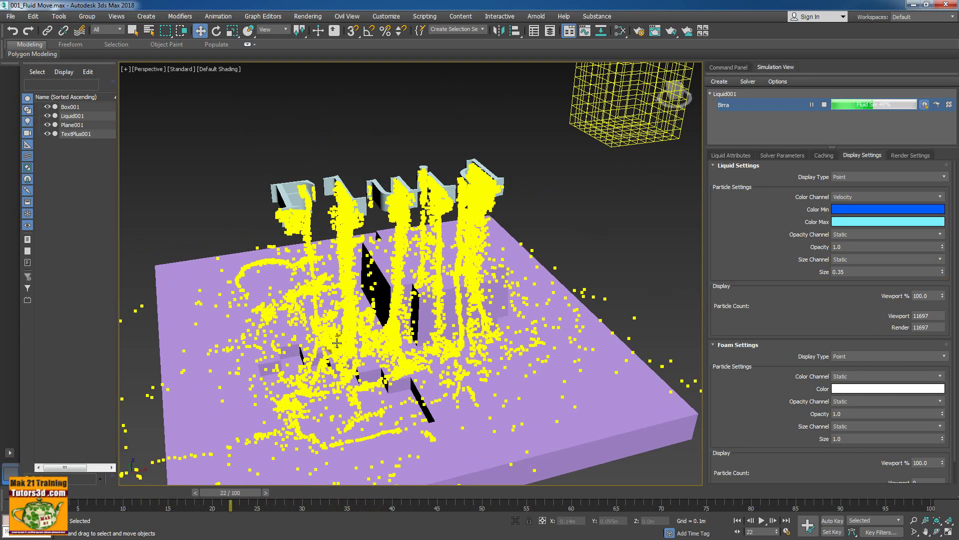
left_click(177, 459)
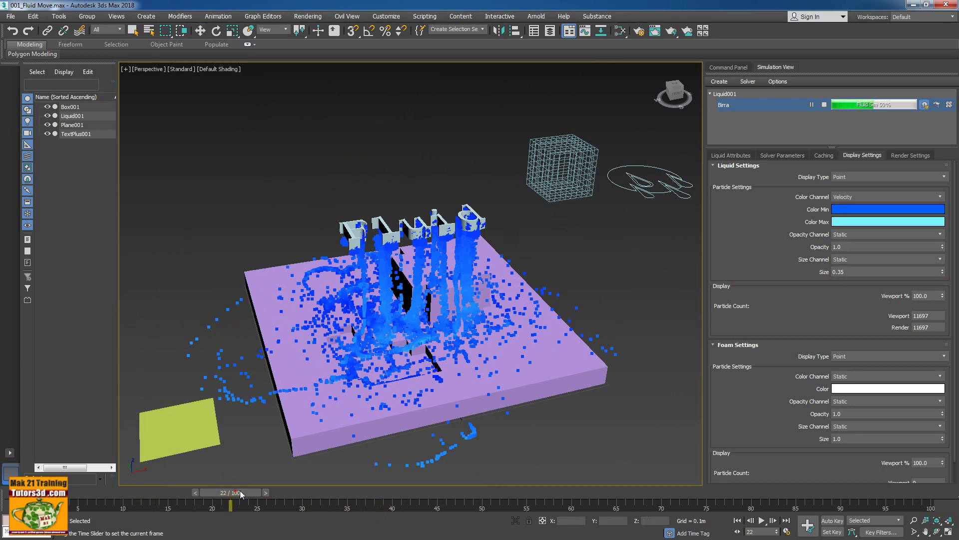
mouse_move(230, 492)
left_mouse_down()
mouse_move(177, 482)
mouse_move(133, 459)
mouse_move(392, 469)
left_mouse_up()
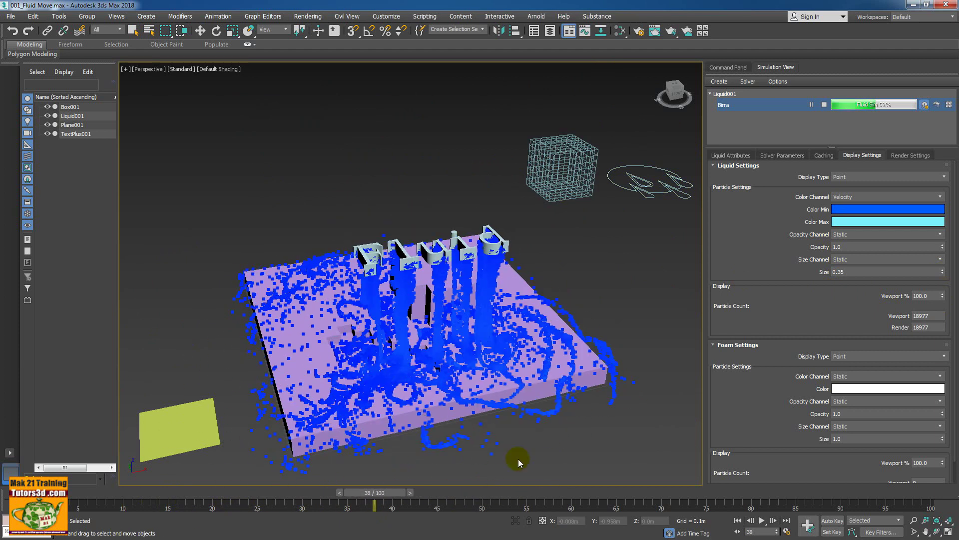
key("w")
mouse_move(519, 459)
middle_mouse_down("alt")
mouse_move(560, 386)
mouse_move(582, 381)
mouse_move(456, 452)
middle_mouse_up("alt")
left_click_drag(385, 490, 361, 487)
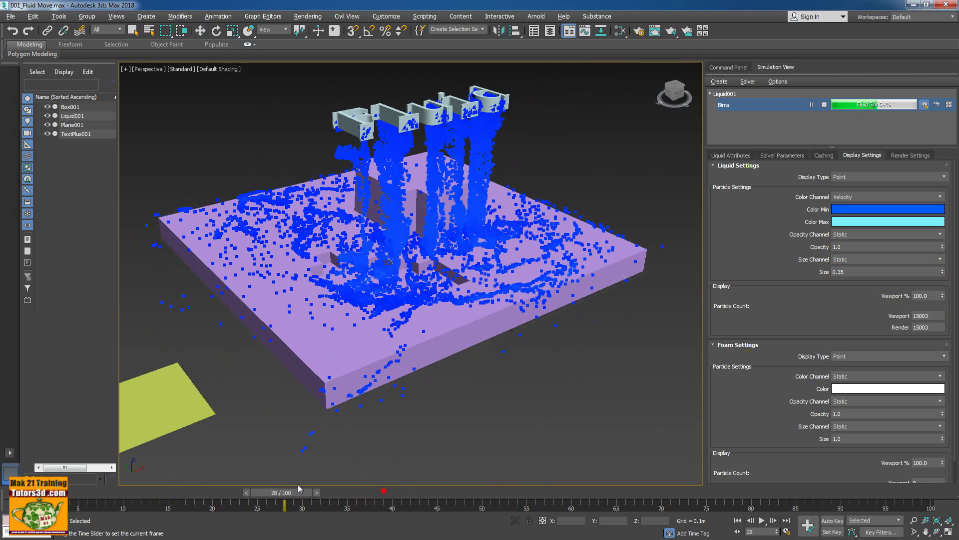
mouse_move(382, 475)
middle_mouse_down("alt")
mouse_move(378, 413)
mouse_move(403, 400)
mouse_move(429, 421)
middle_mouse_up("alt")
left_click_drag(347, 506, 348, 502)
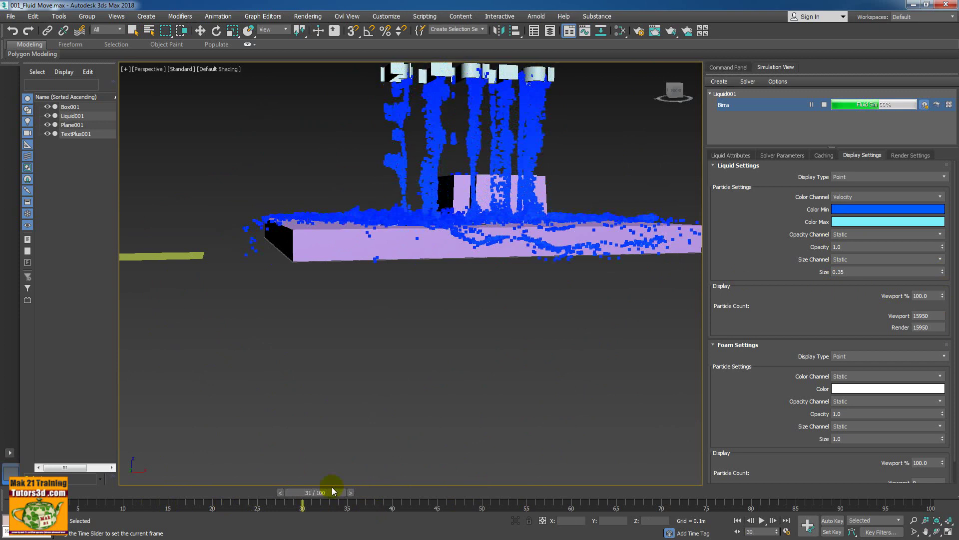
middle_click_drag(357, 434, 386, 406, "alt")
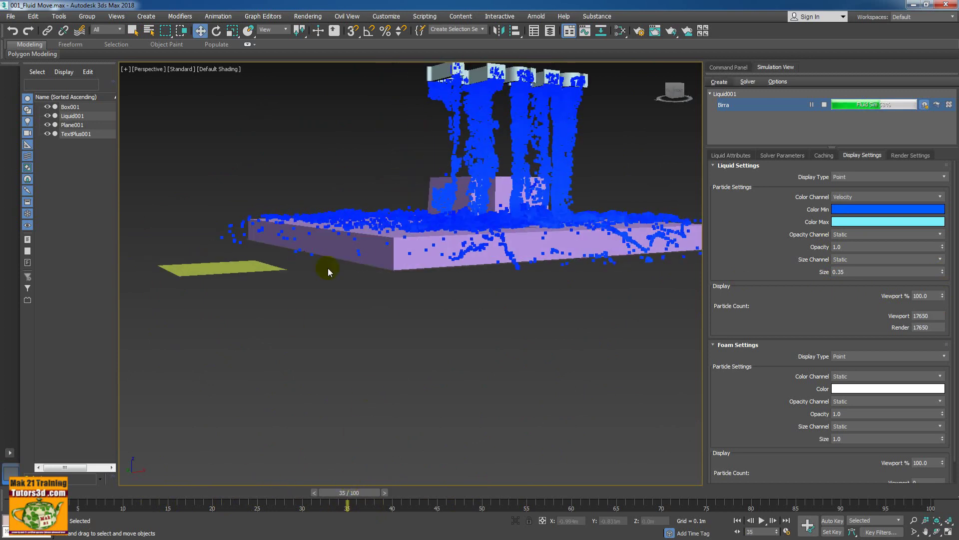
mouse_move(492, 360)
middle_mouse_down("alt")
mouse_move(418, 368)
mouse_move(413, 392)
mouse_move(420, 385)
middle_mouse_up("alt")
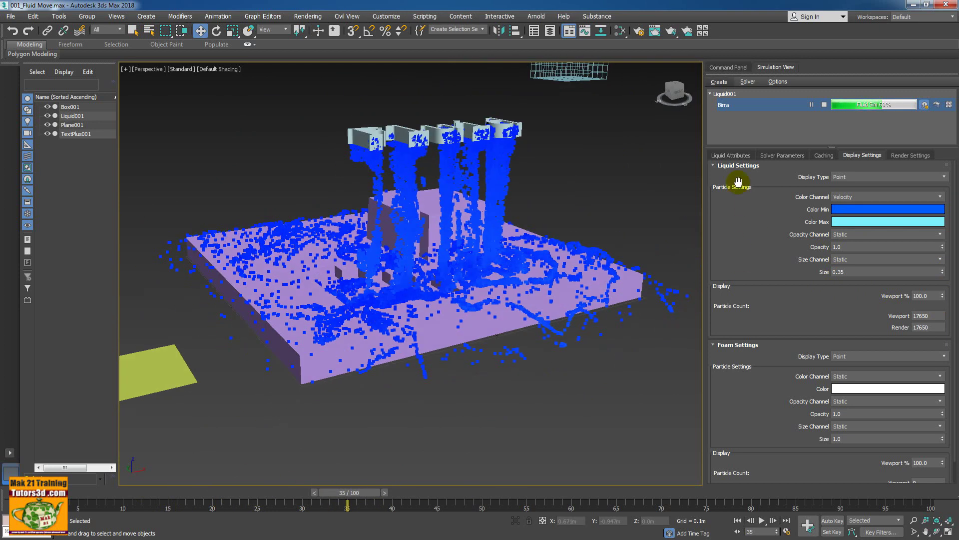
Step: View Birra's Simulation and Liquid Parameters (Beer preset) while the solve reaches frame 38
left_click(731, 155)
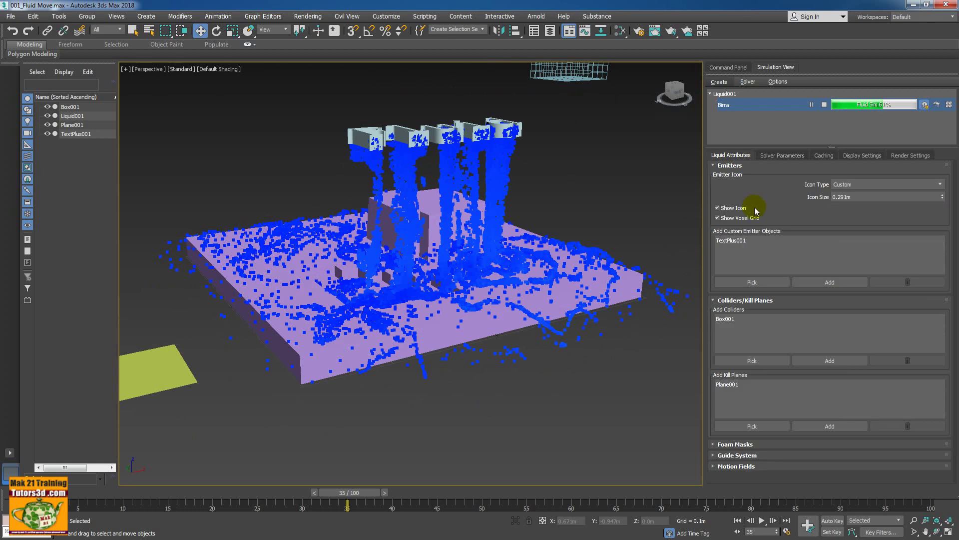
left_click(777, 157)
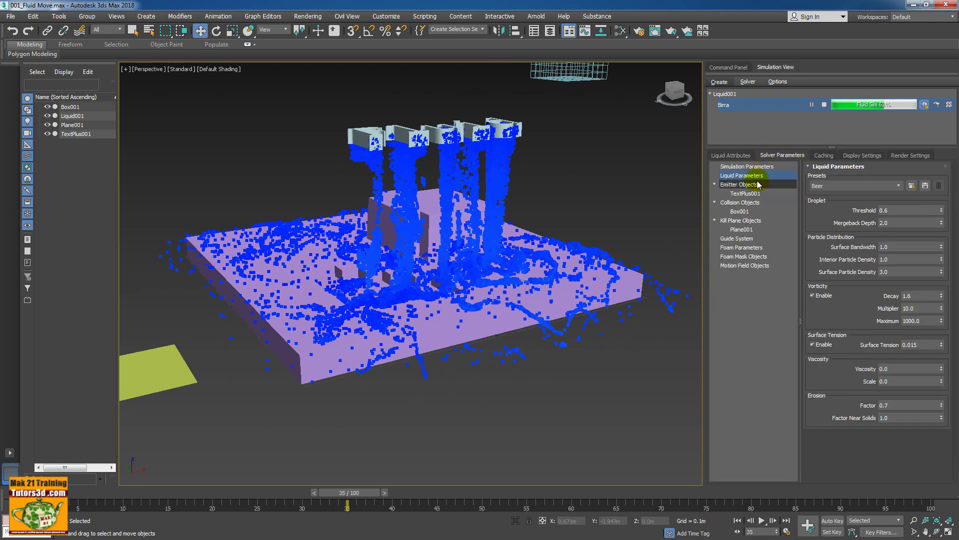
left_click(748, 168)
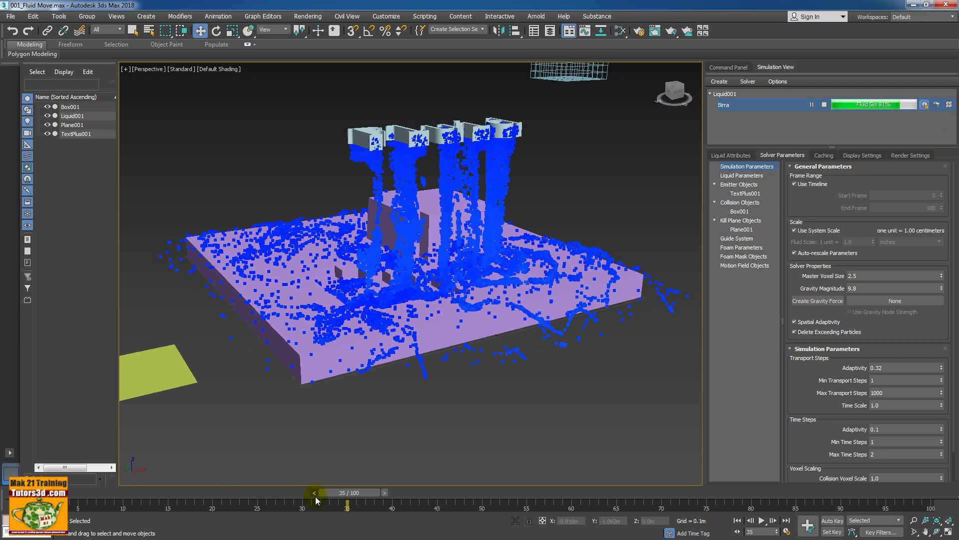
mouse_move(316, 495)
left_mouse_down()
mouse_move(445, 493)
mouse_move(360, 475)
left_mouse_up()
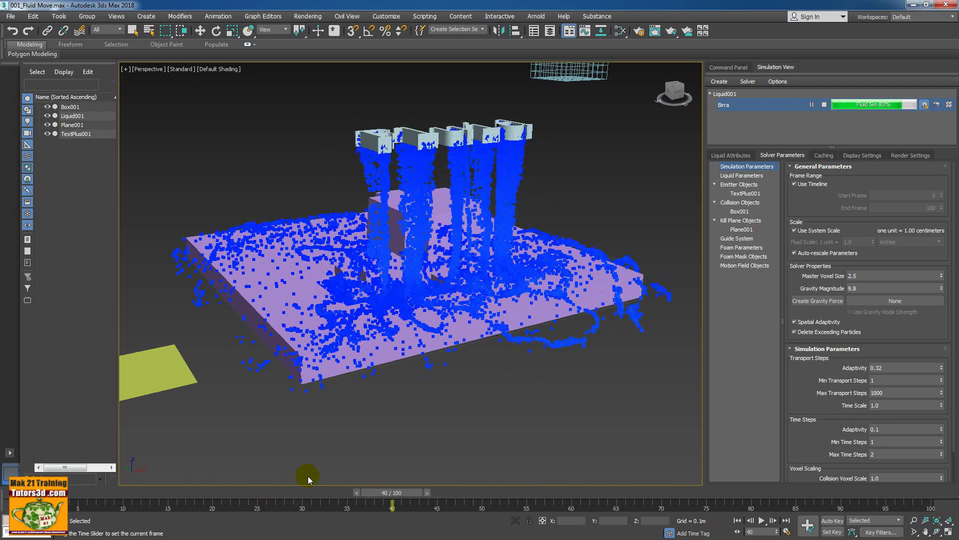
key("w")
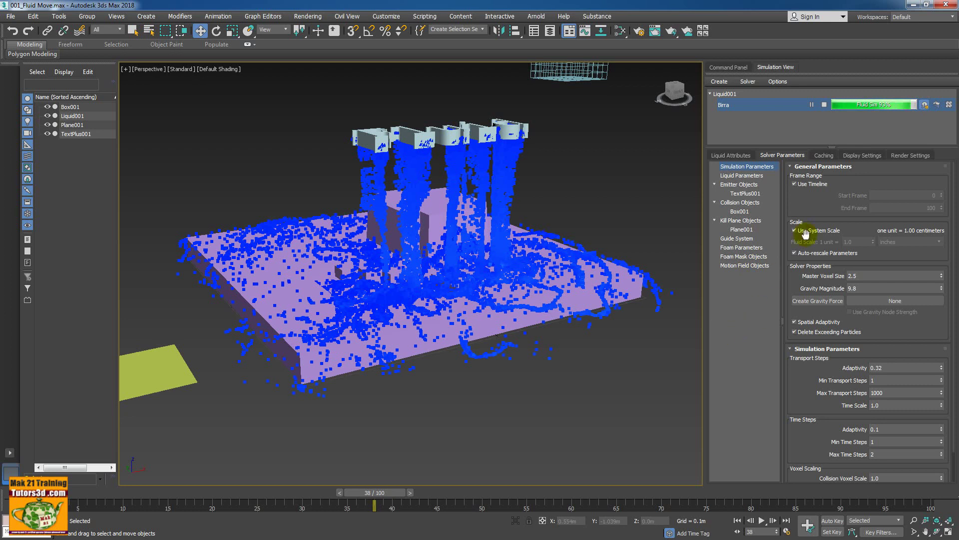
left_click(740, 176)
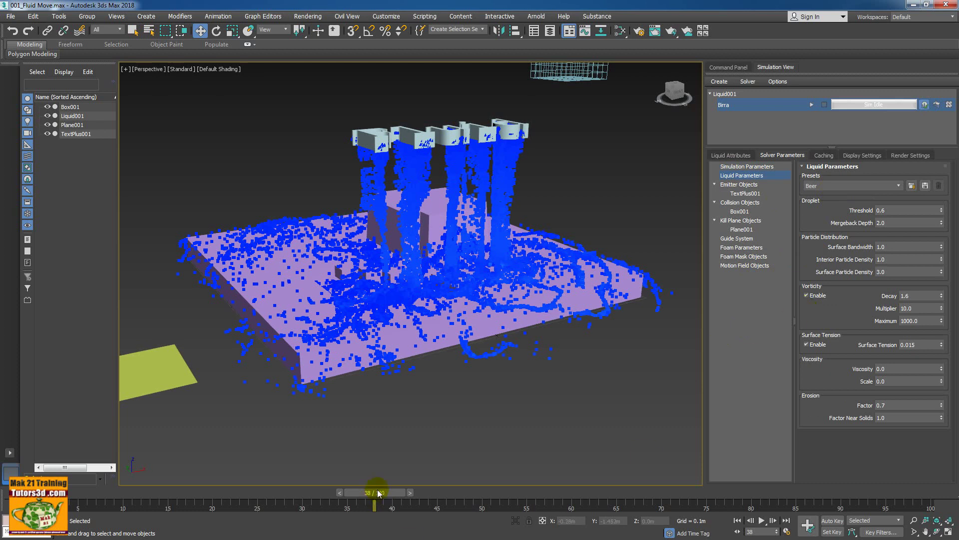
Step: Go back to frame 19, orbit to a top-down view, and play the Birra simulation
mouse_move(379, 494)
left_mouse_down()
mouse_move(164, 479)
mouse_move(212, 481)
left_mouse_up()
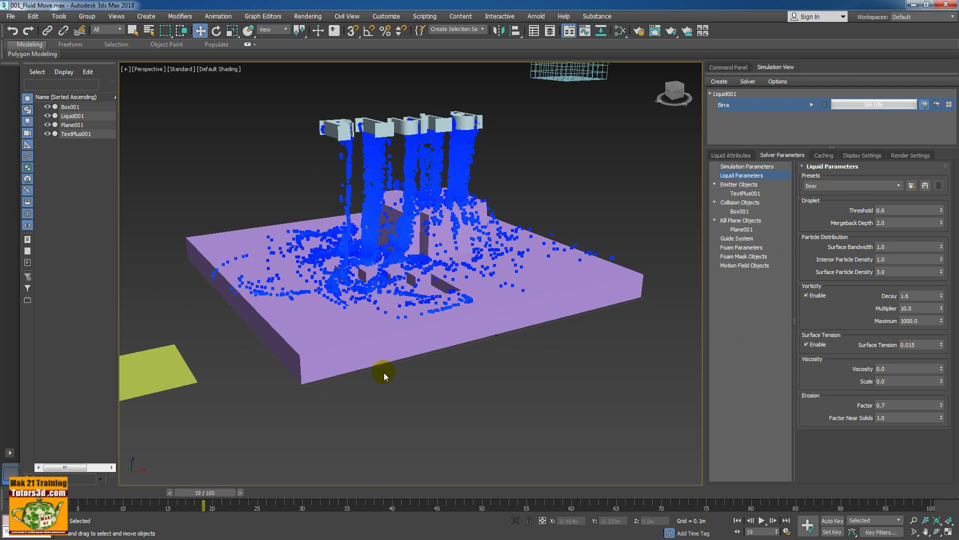
mouse_move(384, 372)
middle_mouse_down("alt")
mouse_move(383, 394)
mouse_move(382, 333)
mouse_move(381, 364)
middle_mouse_up("alt")
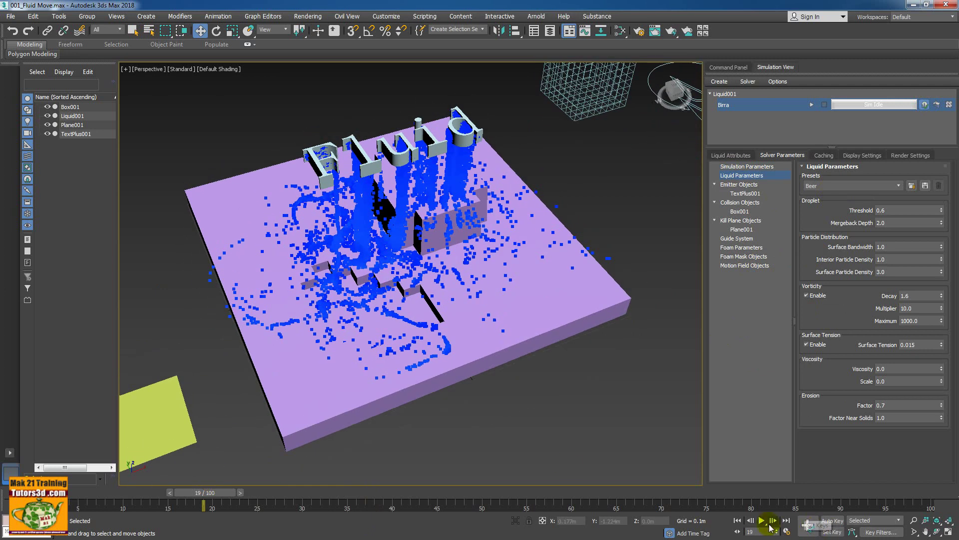
left_click(762, 521)
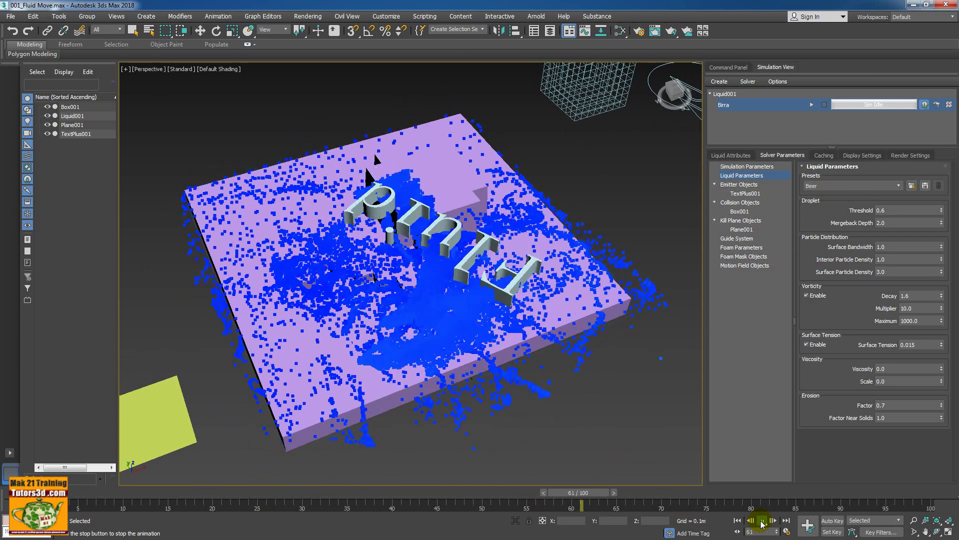
Step: Stop playback at frame 83 and browse Birra's root cache folder, cancelling without changes
key("w")
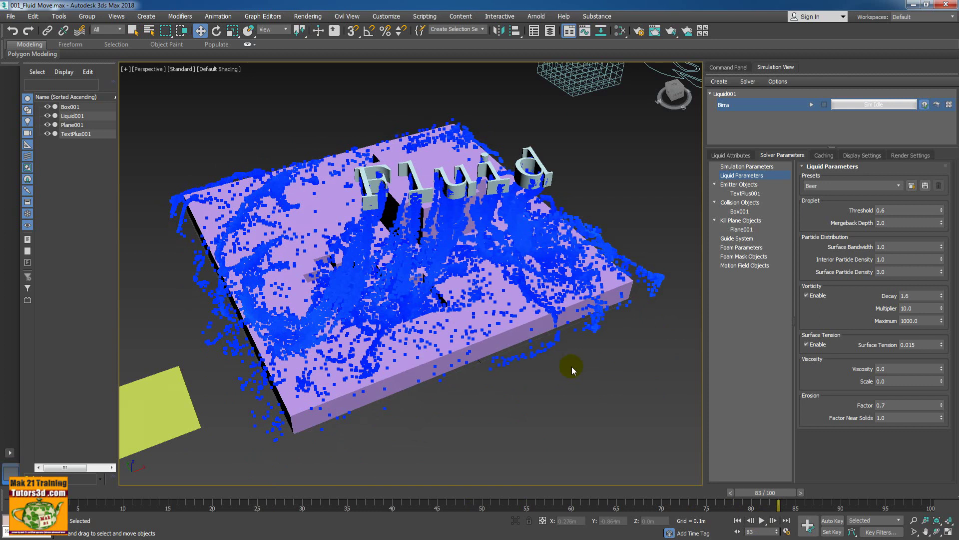
left_click(823, 156)
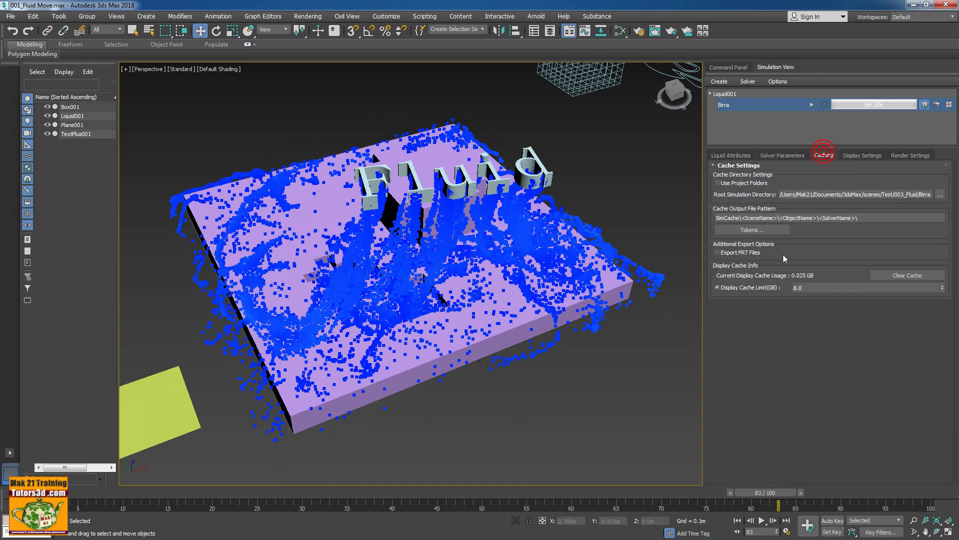
left_click(940, 195)
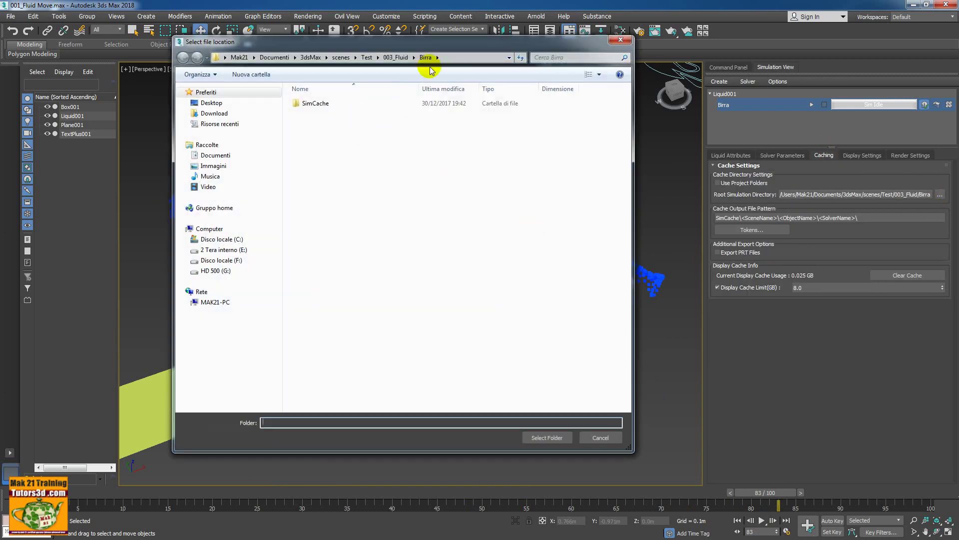
double_click(317, 104)
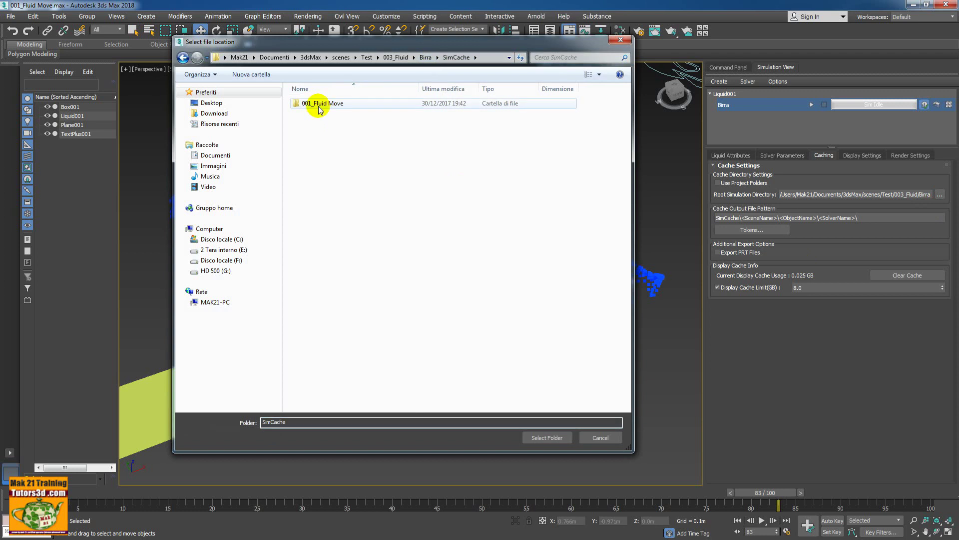
left_click(426, 59)
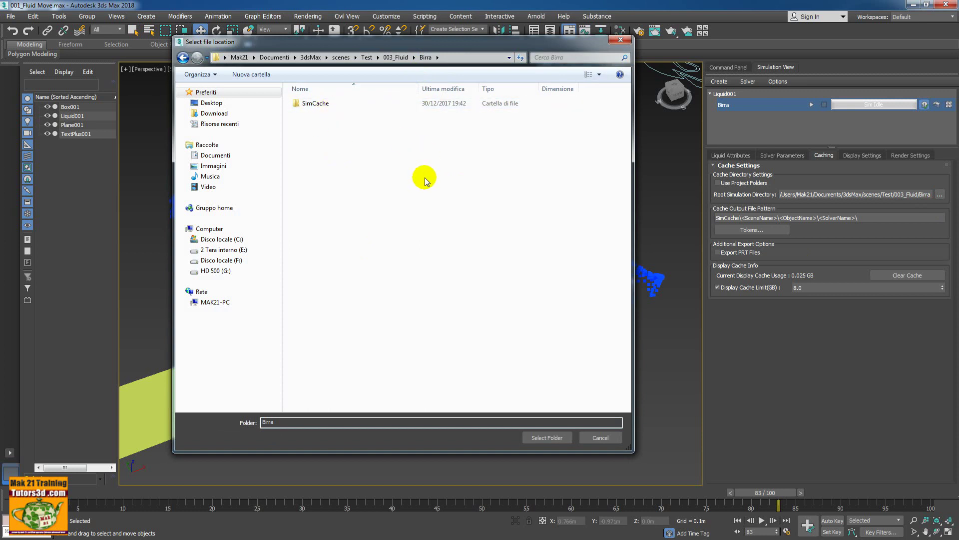
left_click(601, 437)
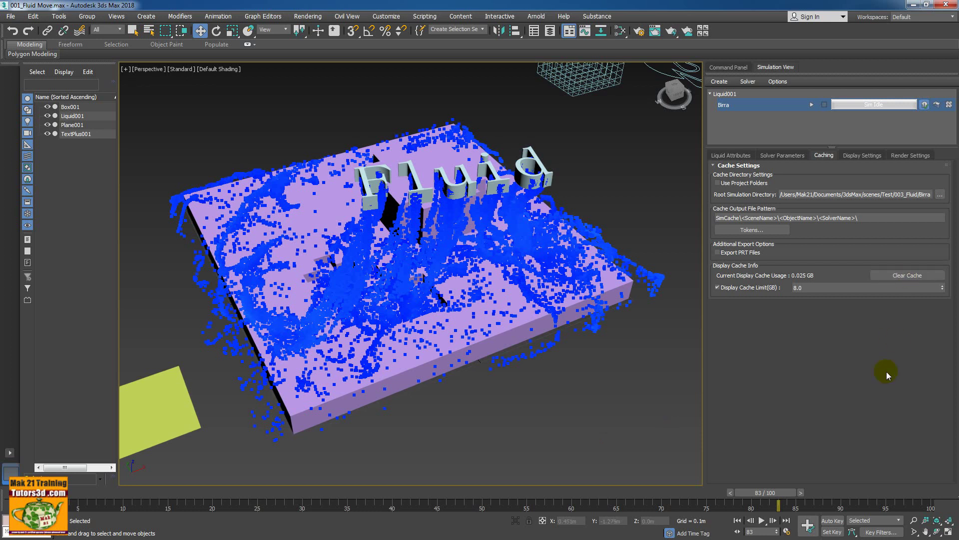
Step: Scrub the cached blue fluid back to frame 0 and bring up the Birra solver's options
left_click_drag(781, 494, 58, 495)
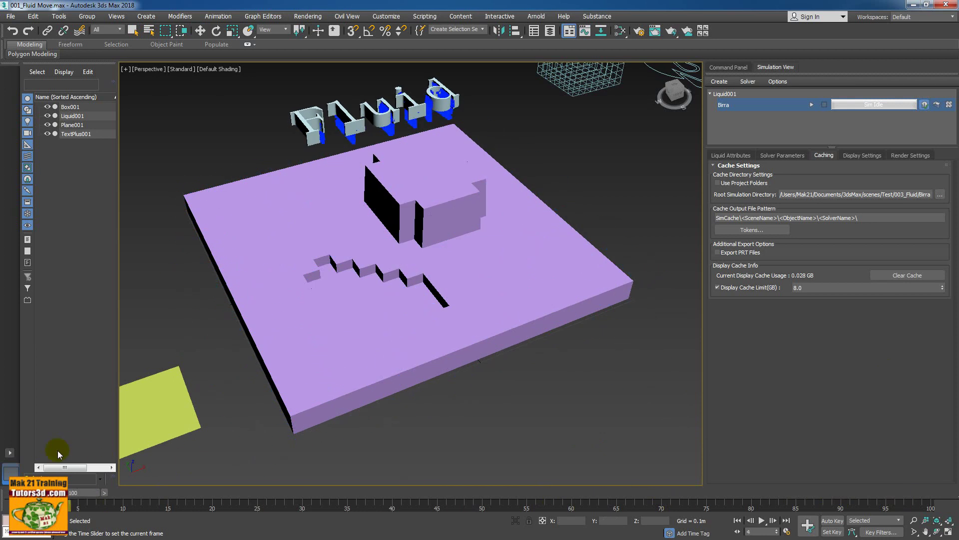
right_click(740, 107)
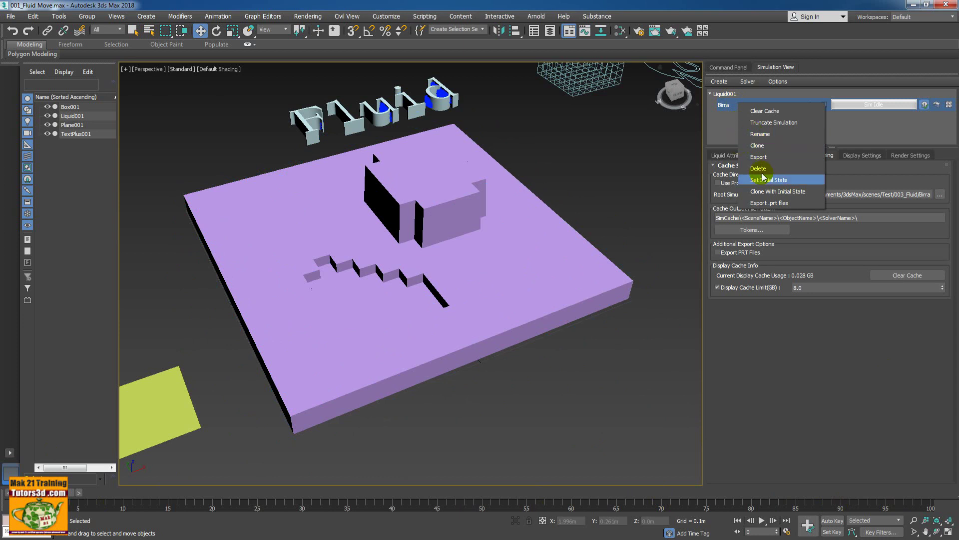
Step: Clone Birra into Birra_Copy and cache it in a new Cioccolato folder inside 003_Fluid
left_click(758, 146)
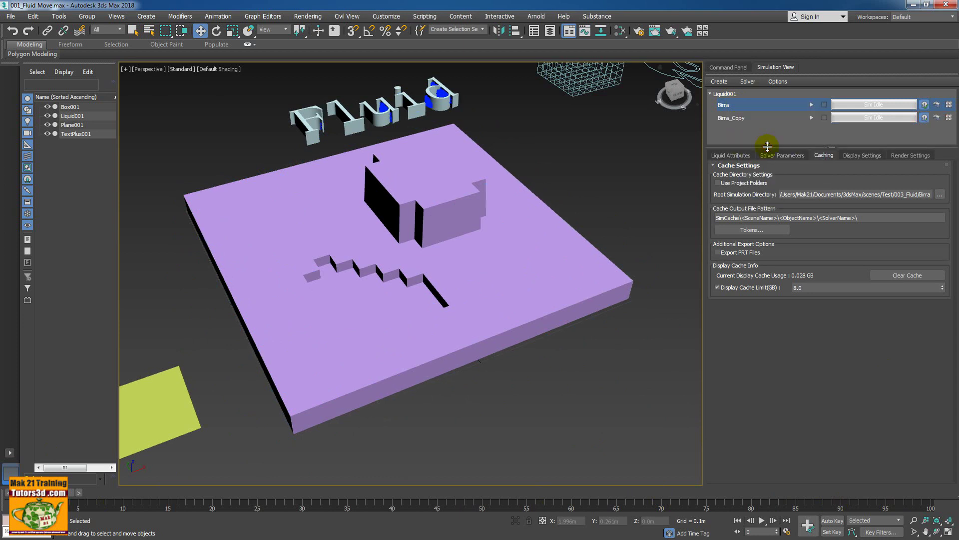
left_click(748, 120)
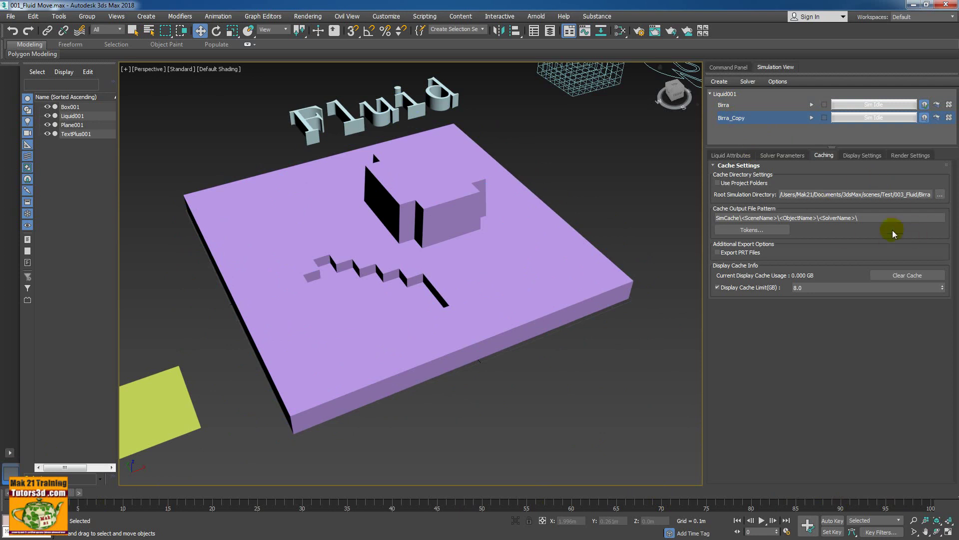
left_click(939, 195)
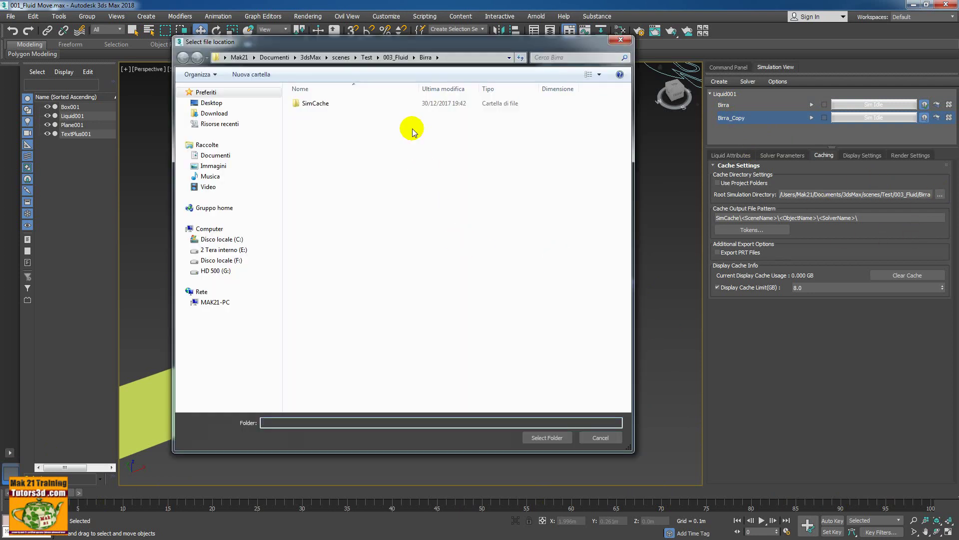
left_click(406, 60)
right_click(353, 212)
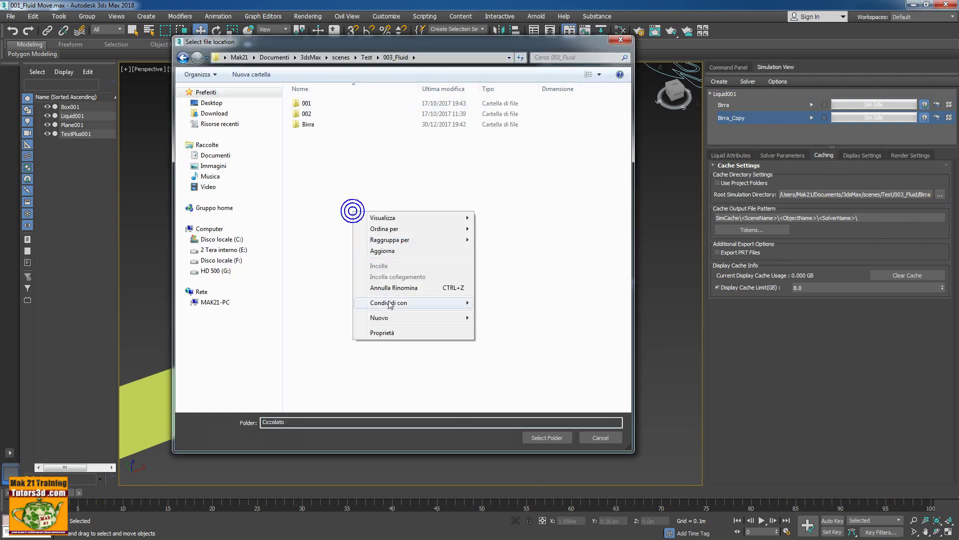
left_click(500, 318)
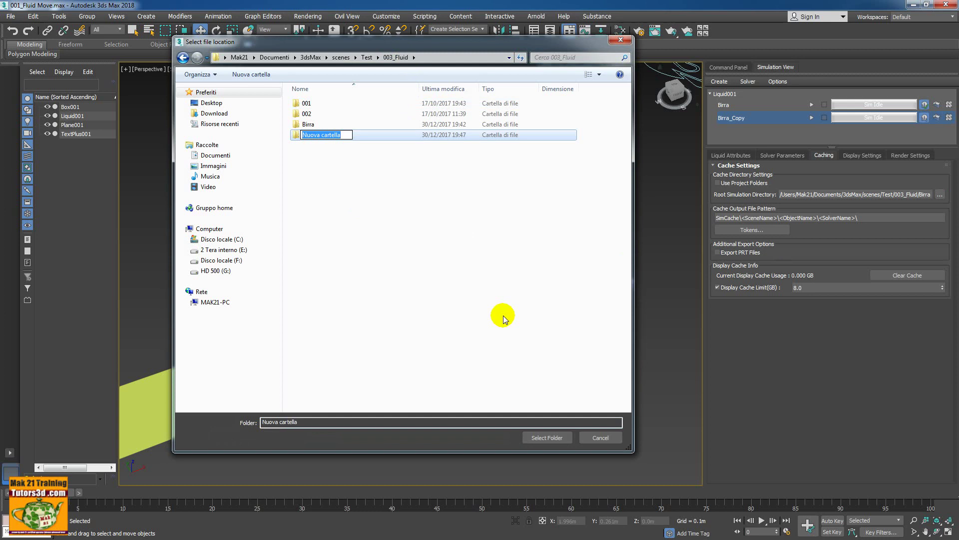
type("Cioccolato")
left_click(391, 216)
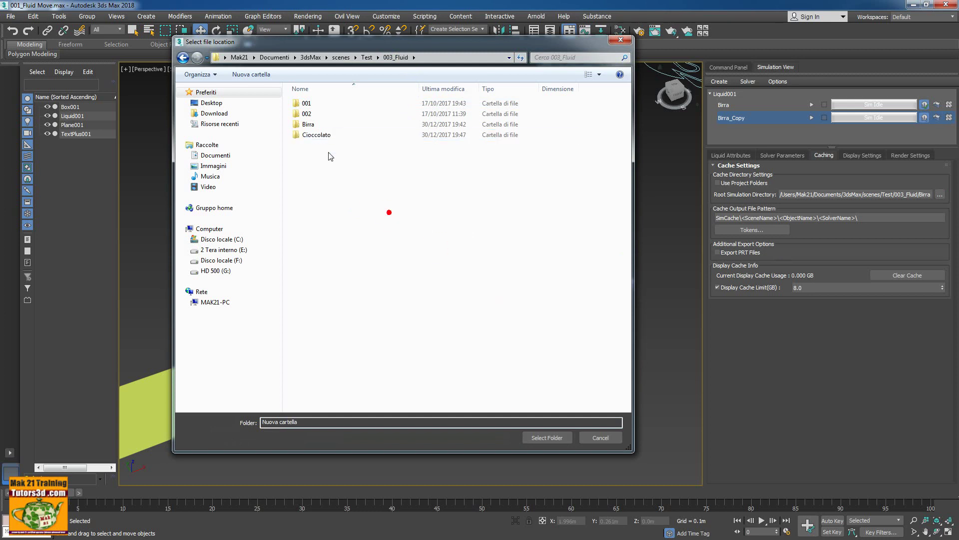
double_click(320, 136)
left_click(537, 438)
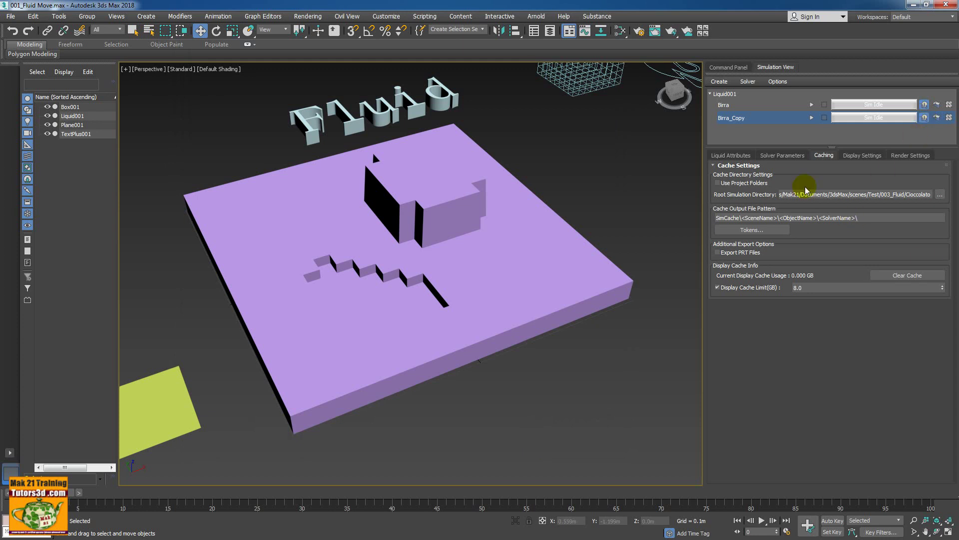
Step: Apply the Chocolate liquid preset to Birra_Copy: threshold 0.97, surface tension 0.037, viscosity 11.0
left_click(785, 156)
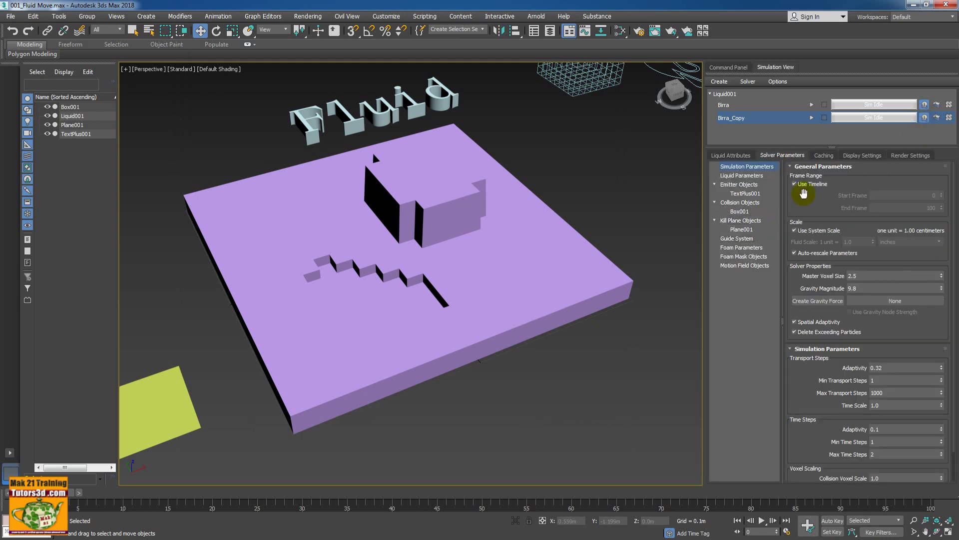
left_click(742, 175)
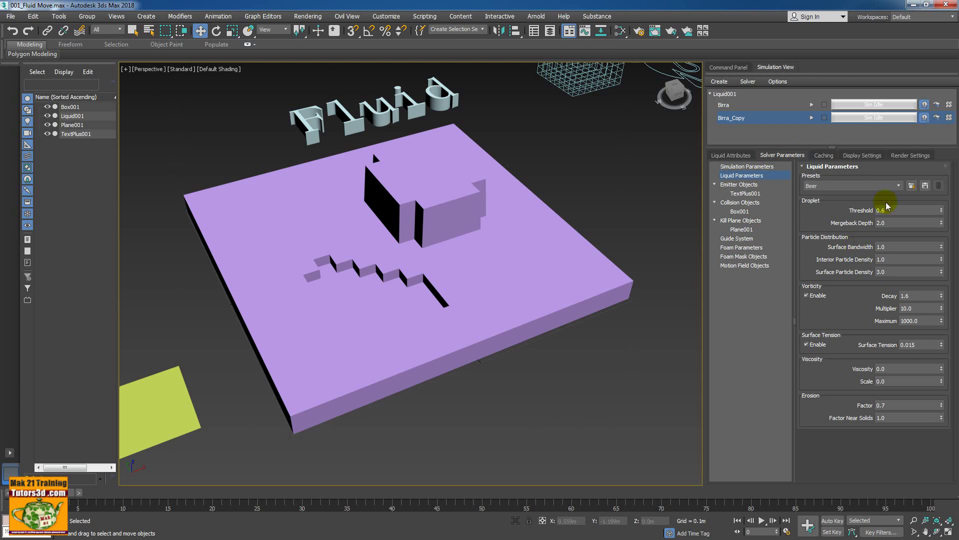
left_click(895, 186)
left_click(838, 223)
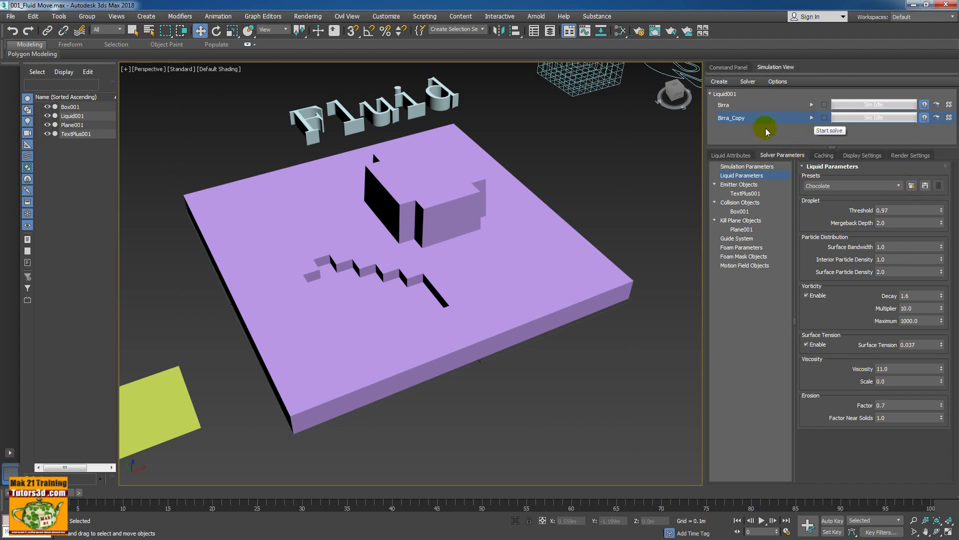
Step: Rename the Birra_Copy solver to 'Cioccolato' through the Rename Solve dialog
right_click(738, 124)
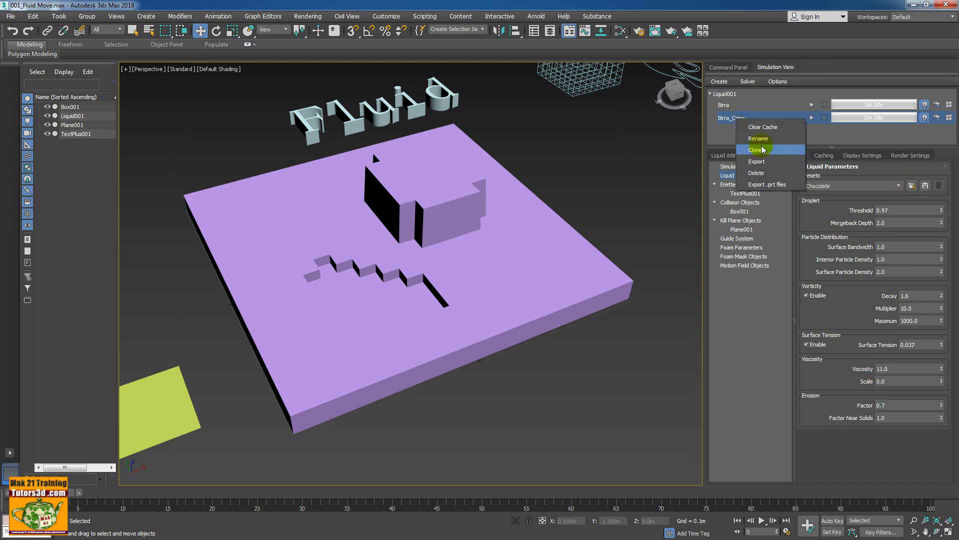
left_click(760, 139)
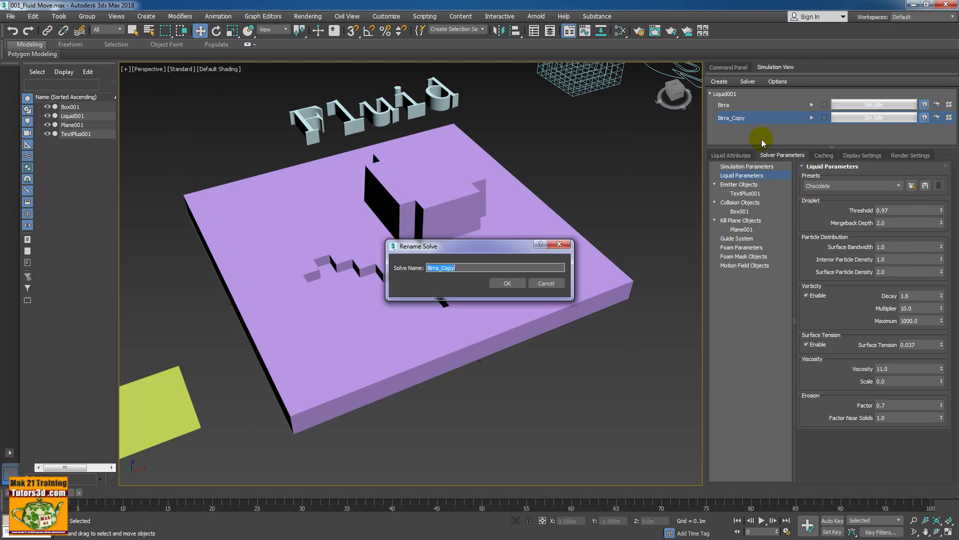
type("Cio")
type("ccolato")
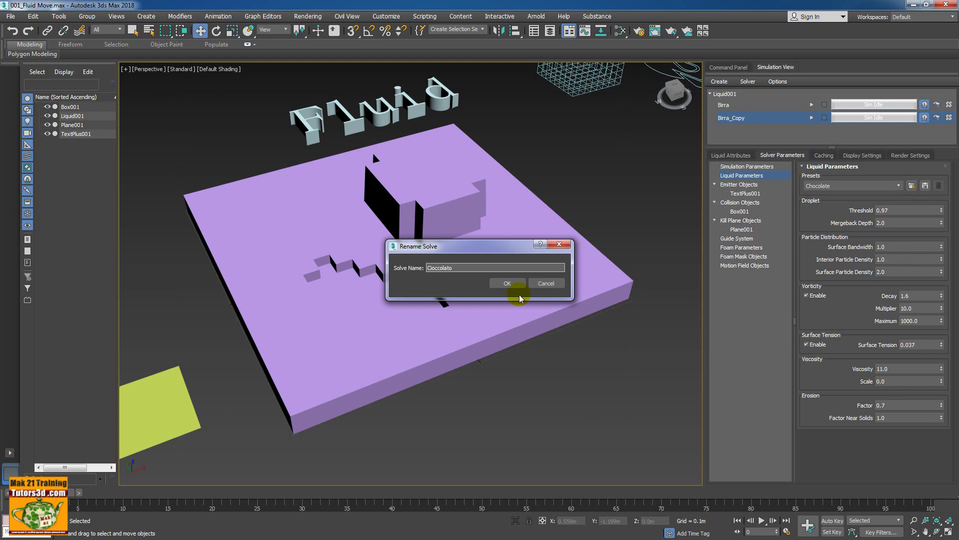
left_click(513, 285)
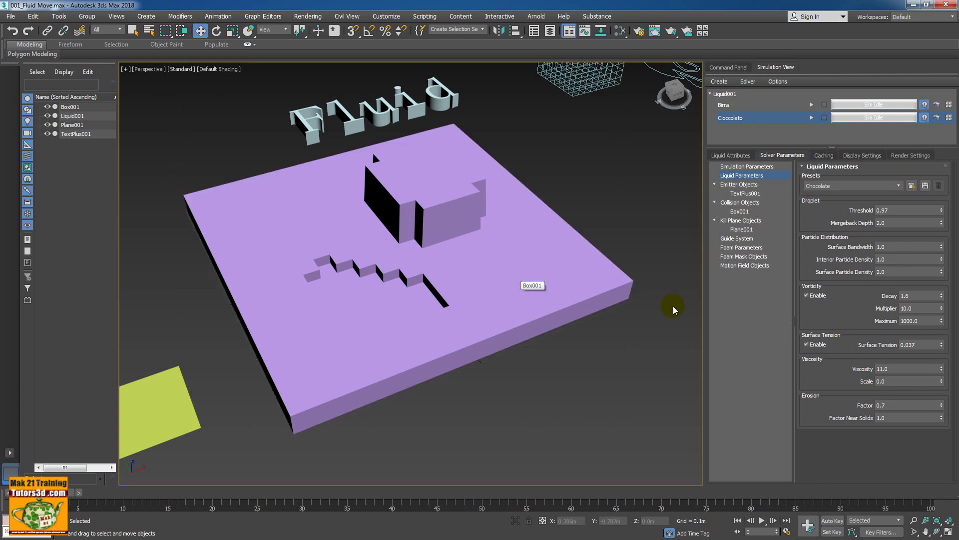
Step: Start the Cioccolato solve and scrub to frames 5 and 14 to watch particles fall
left_click(812, 119)
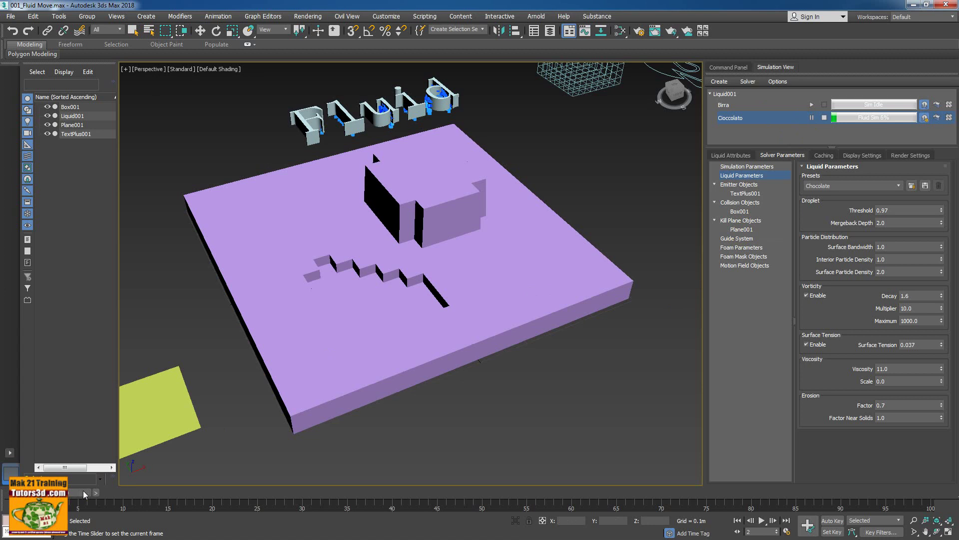
left_click_drag(65, 493, 108, 499)
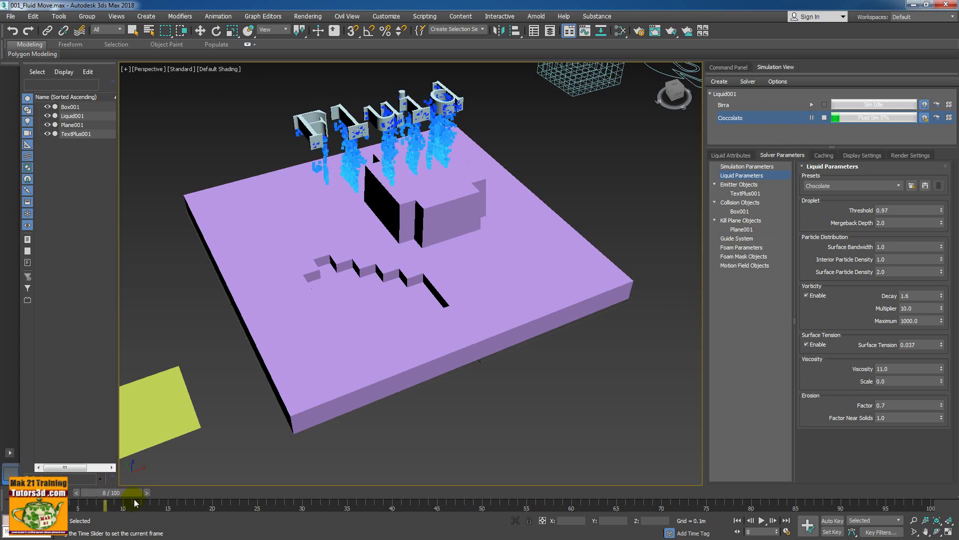
key("w")
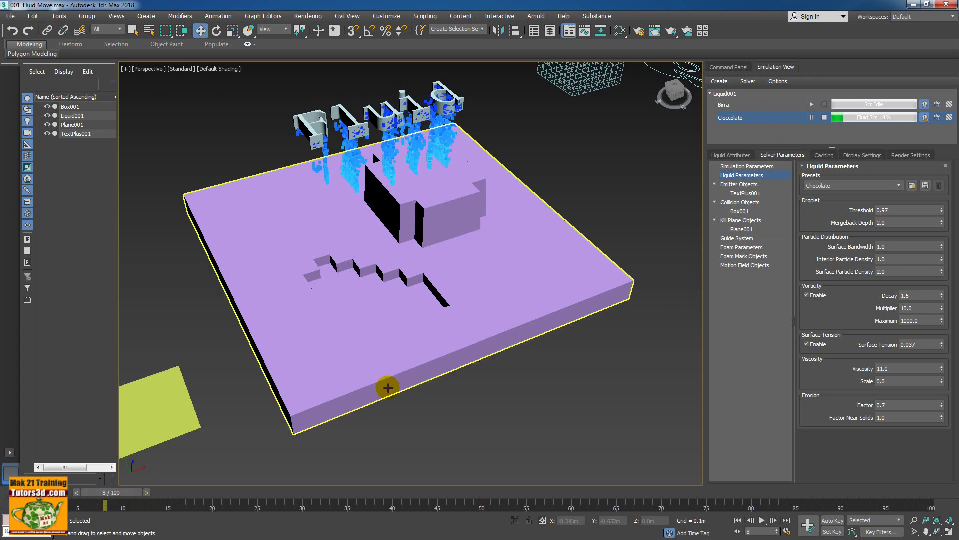
left_click_drag(115, 499, 199, 507)
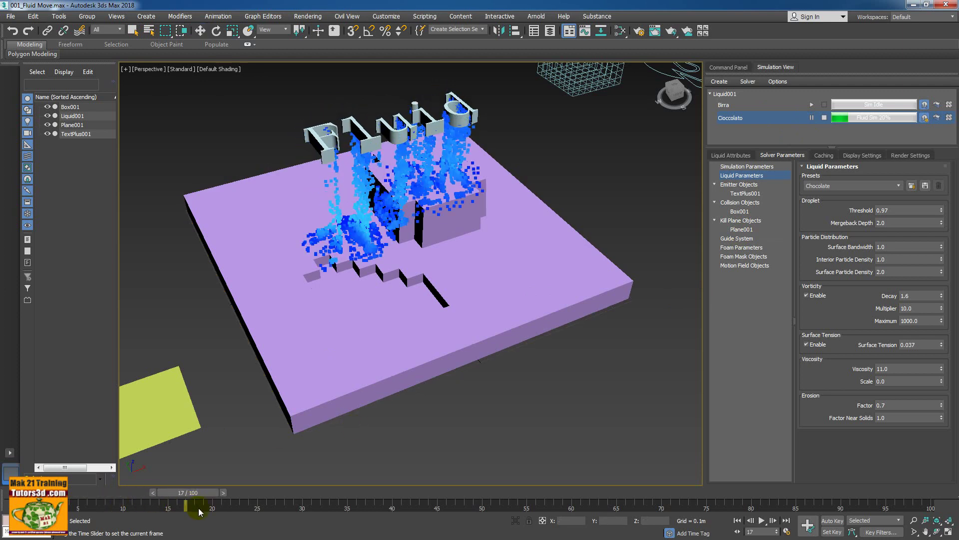
Step: Orbit the viewport and scrub frames 19, 10 and 27 to inspect the pour from the text
key("w")
mouse_move(451, 458)
middle_mouse_down("alt")
mouse_move(530, 430)
mouse_move(398, 494)
middle_mouse_up("alt")
mouse_move(187, 494)
left_mouse_down()
mouse_move(257, 494)
mouse_move(151, 485)
mouse_move(275, 503)
mouse_move(92, 494)
mouse_move(266, 506)
mouse_move(188, 493)
mouse_move(253, 495)
mouse_move(269, 507)
left_mouse_up()
mouse_move(427, 392)
middle_mouse_down("alt")
mouse_move(456, 392)
mouse_move(317, 474)
middle_mouse_up("alt")
mouse_move(264, 495)
left_mouse_down()
mouse_move(334, 498)
mouse_move(142, 485)
mouse_move(276, 495)
left_mouse_up()
key("w")
mouse_move(300, 479)
middle_mouse_down("alt")
mouse_move(369, 439)
mouse_move(457, 445)
middle_mouse_up("alt")
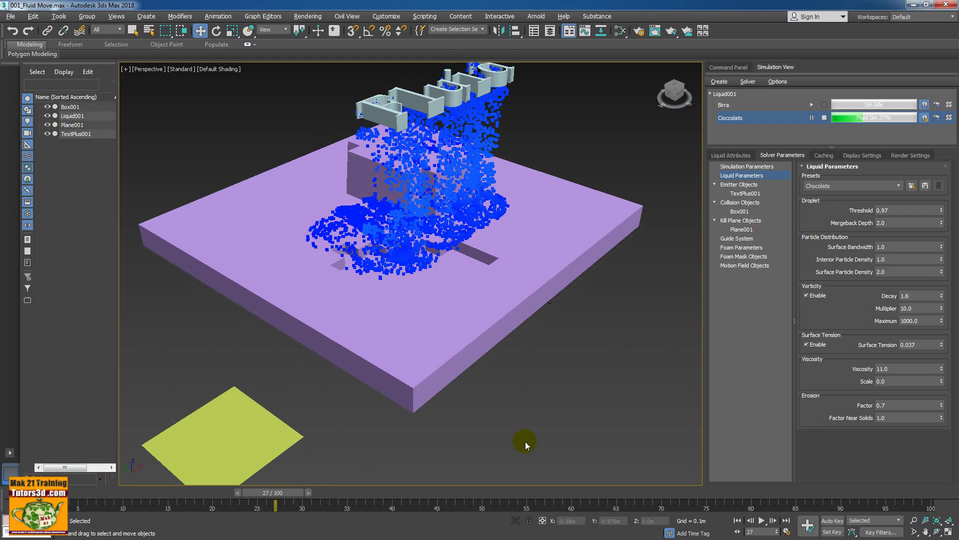
Step: Set the liquid display Color Min to a dark brown
left_click(861, 156)
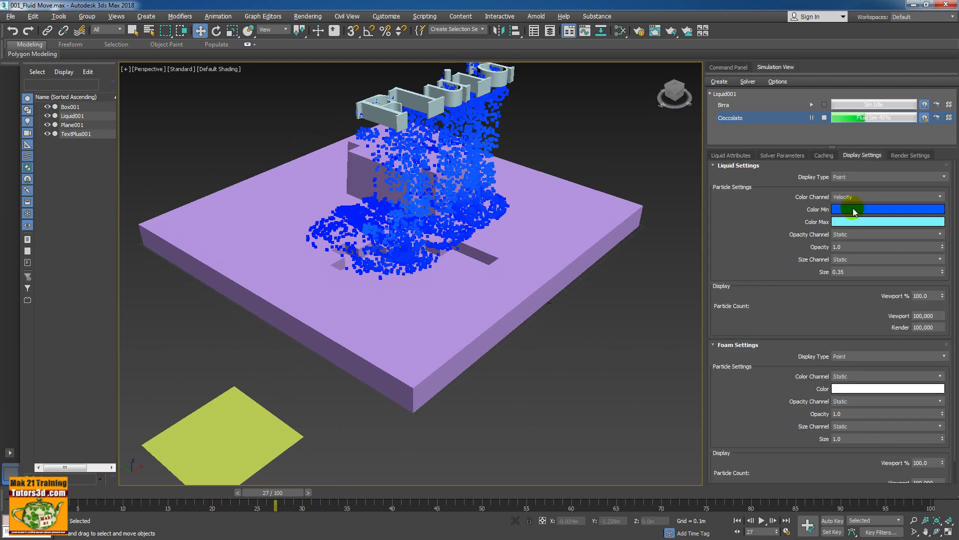
left_click(854, 212)
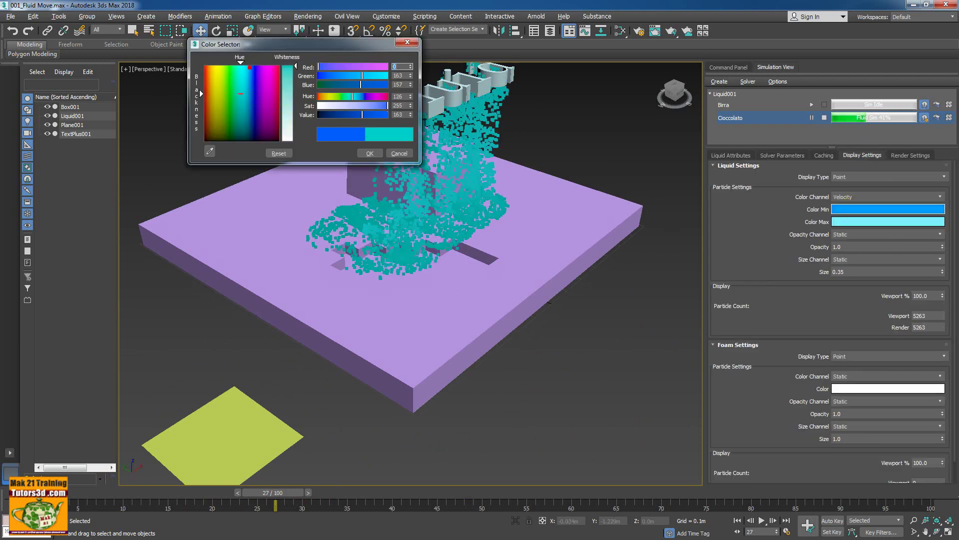
left_click_drag(254, 72, 219, 97)
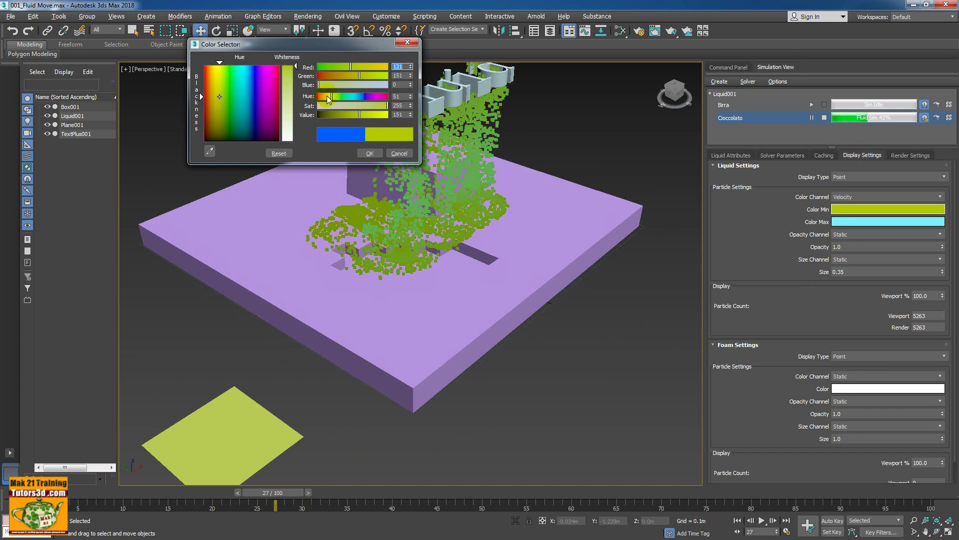
left_click_drag(327, 98, 329, 116)
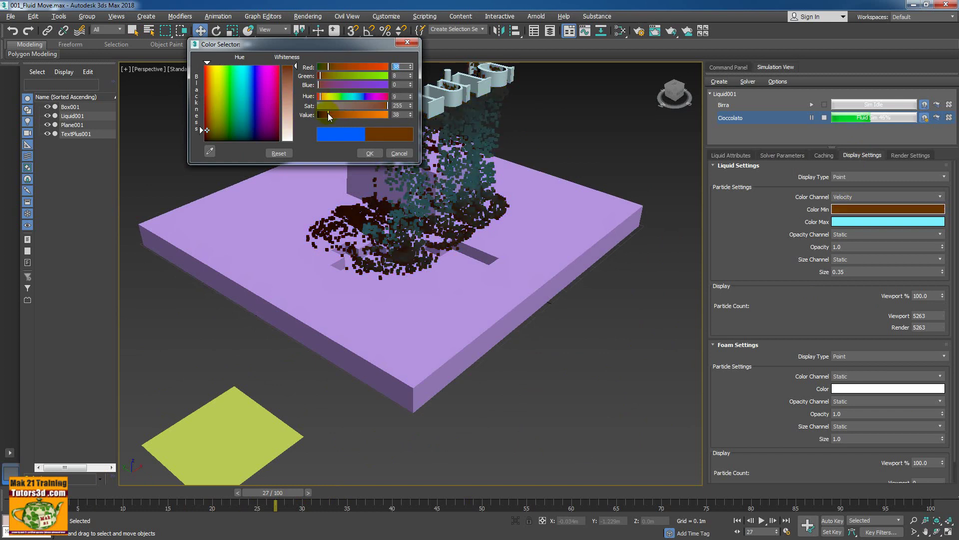
left_click(370, 153)
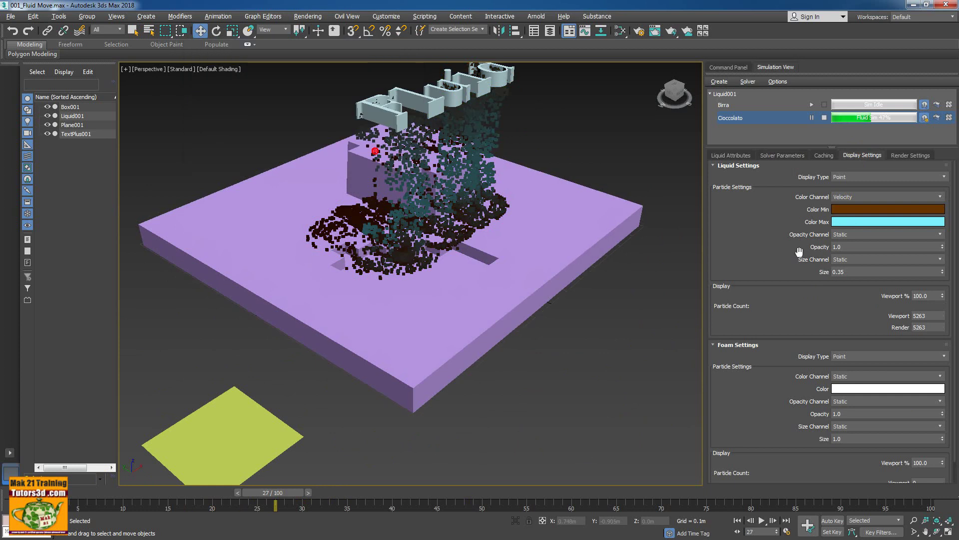
Step: Copy the brown into Color Max, lighten it to R70 G46 B40, and preview frame 59
right_click(855, 211)
left_click(856, 216)
left_click(370, 153)
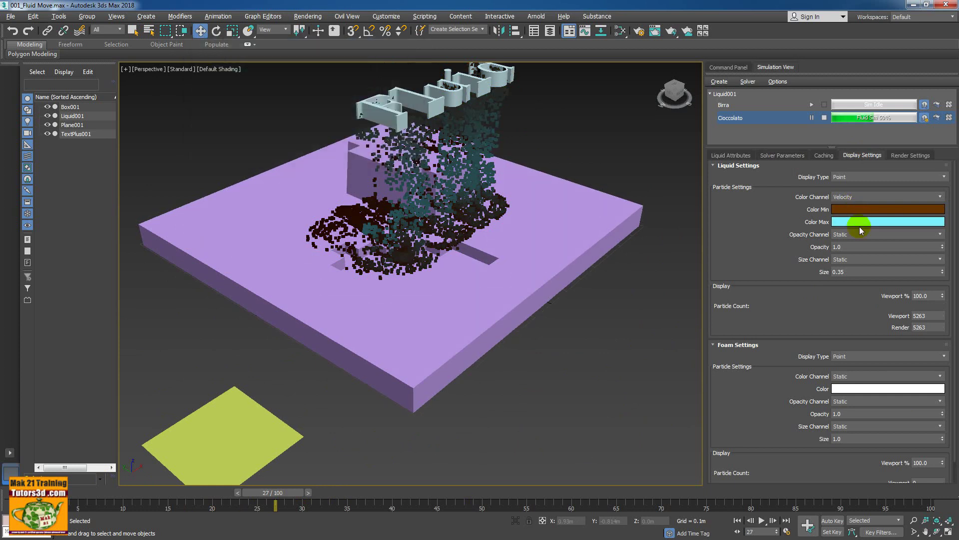
right_click(855, 221)
left_click(871, 236)
left_click(859, 221)
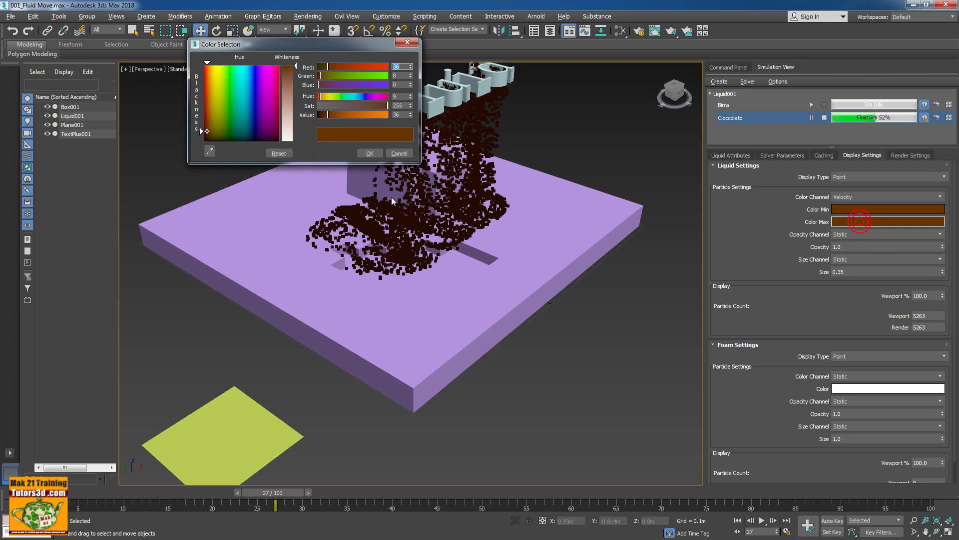
left_click_drag(295, 76, 295, 78)
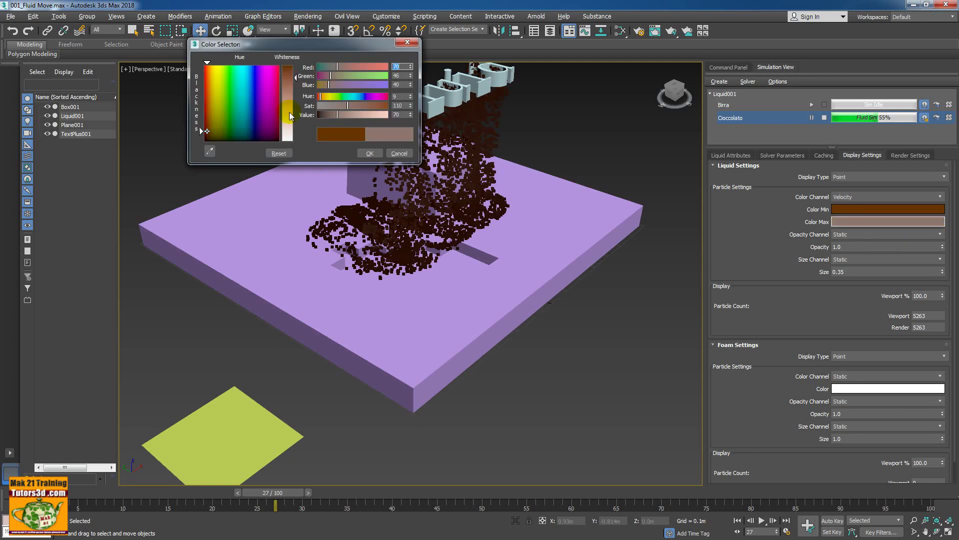
left_click(370, 153)
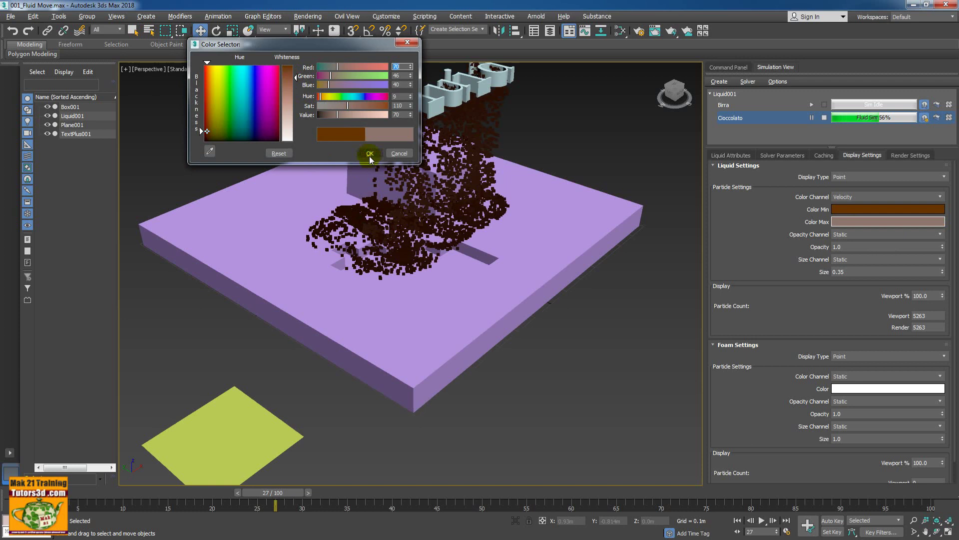
left_click(370, 153)
mouse_move(273, 494)
left_mouse_down()
mouse_move(575, 522)
mouse_move(227, 467)
mouse_move(392, 494)
mouse_move(453, 489)
left_mouse_up()
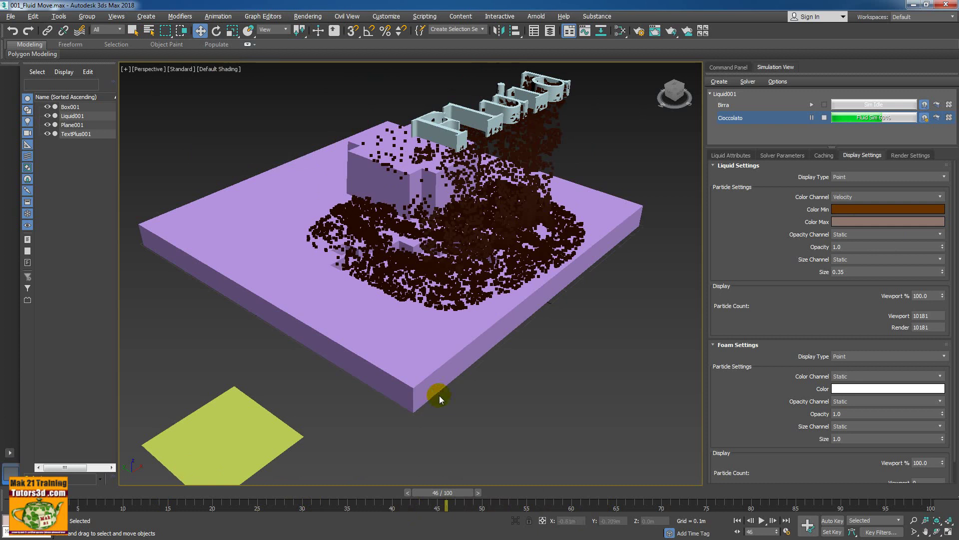
Step: Set the Cioccolato particle size to 0.5
mouse_move(436, 391)
middle_mouse_down("alt")
mouse_move(514, 368)
mouse_move(456, 485)
middle_mouse_up("alt")
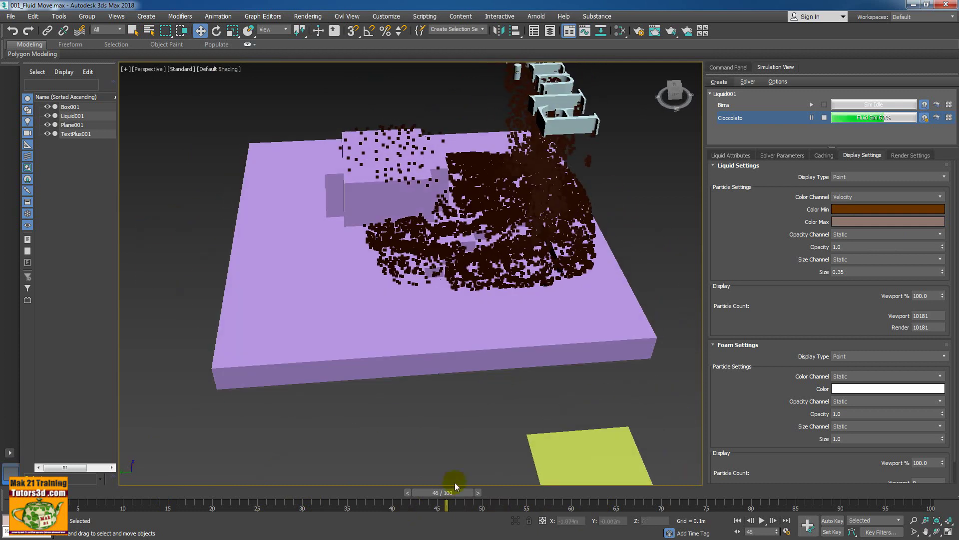
mouse_move(452, 492)
left_mouse_down()
mouse_move(260, 492)
mouse_move(166, 456)
left_mouse_up()
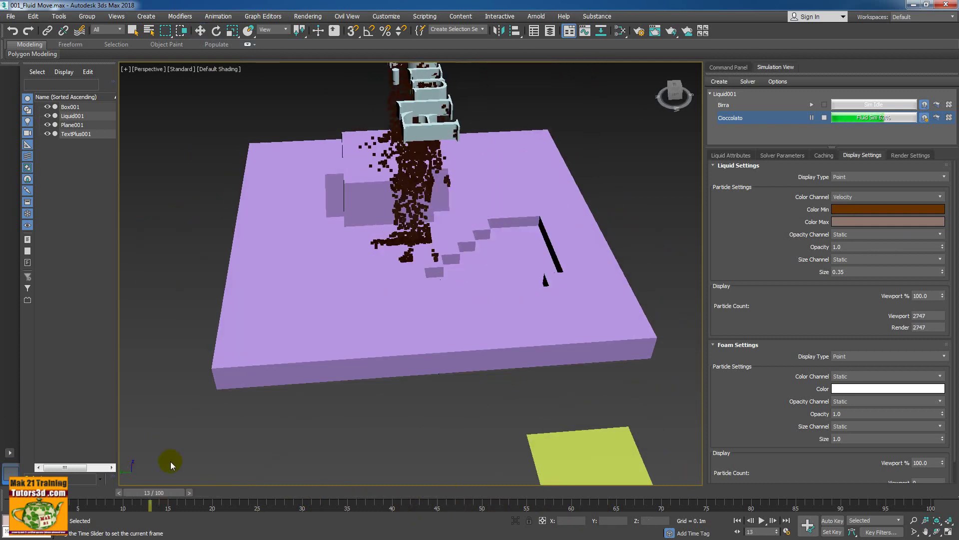
left_click(943, 274)
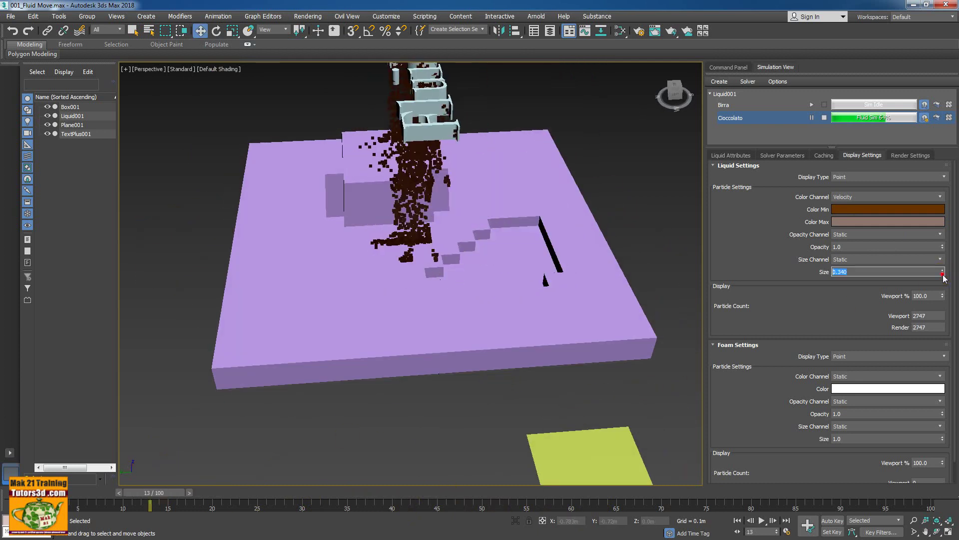
left_click(844, 273)
type("0.5")
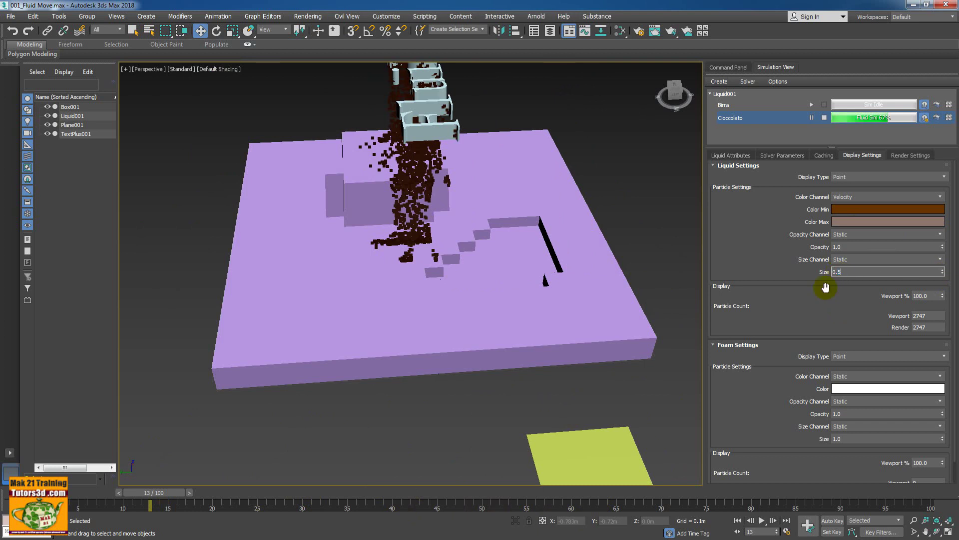
key("Return")
Step: Lighten Color Min to a soft brown and Color Max almost to white
left_click_drag(170, 494, 462, 479)
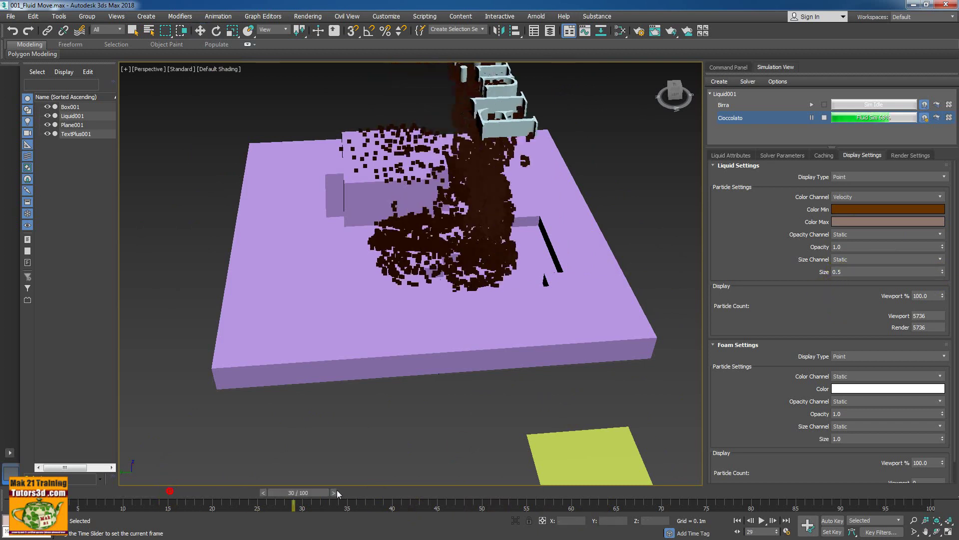
key("w")
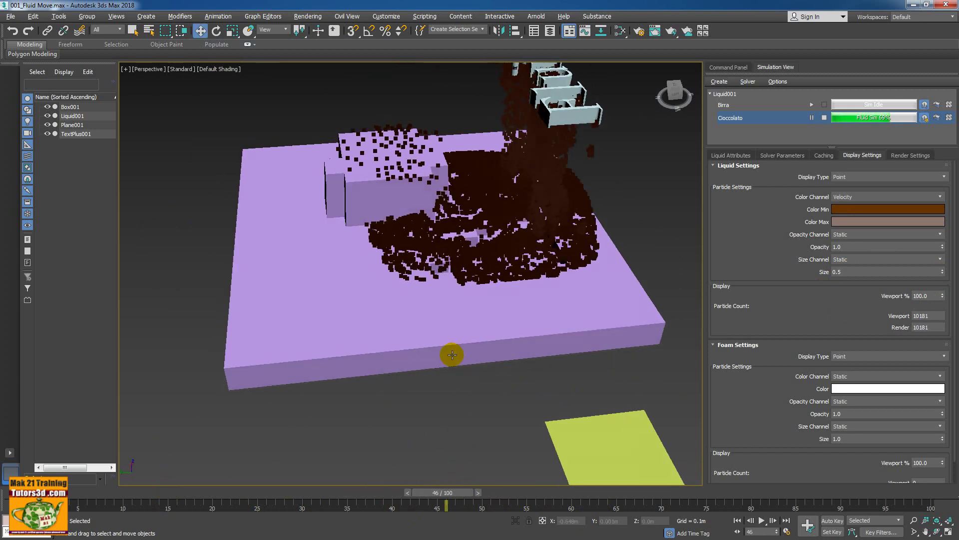
mouse_move(450, 354)
middle_mouse_down("alt")
mouse_move(465, 343)
mouse_move(444, 378)
mouse_move(443, 503)
middle_mouse_up("alt")
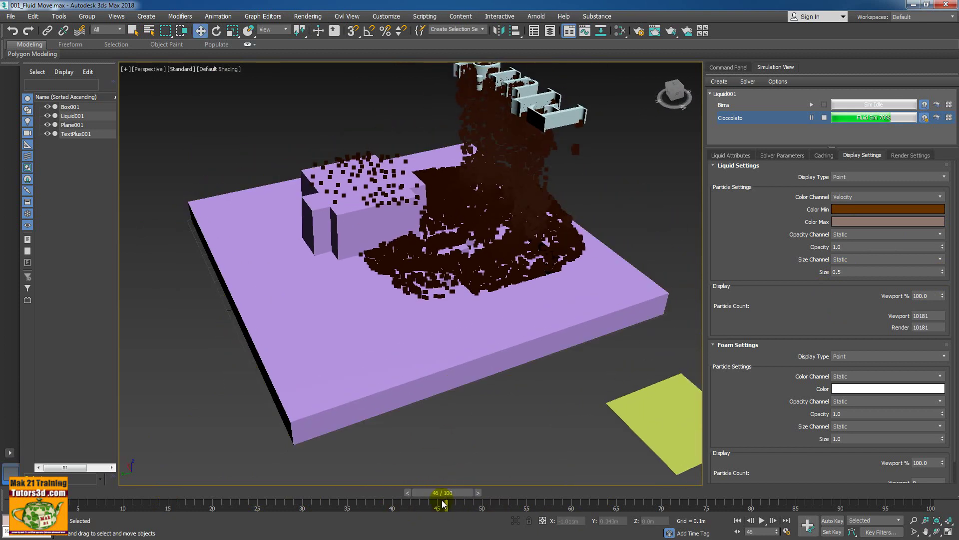
left_click_drag(449, 498, 500, 499)
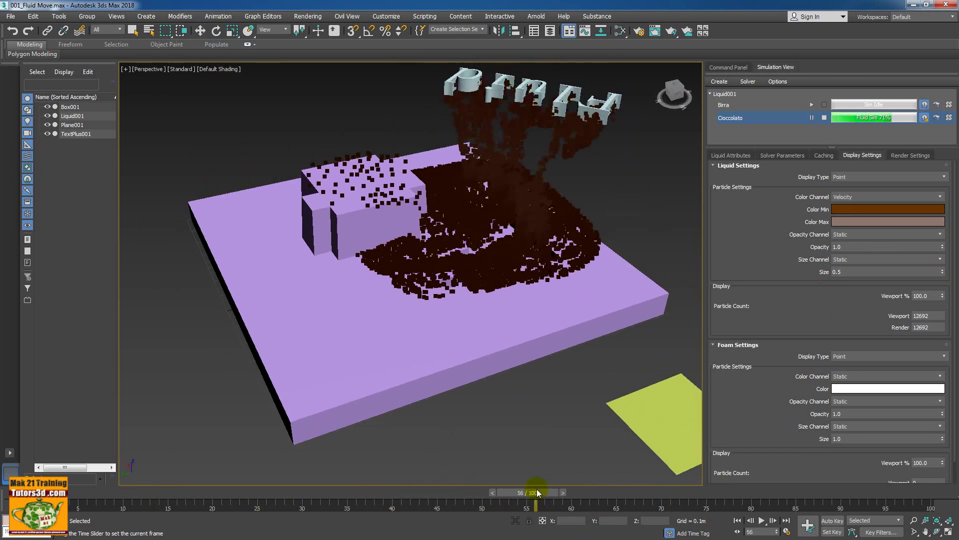
left_click(882, 209)
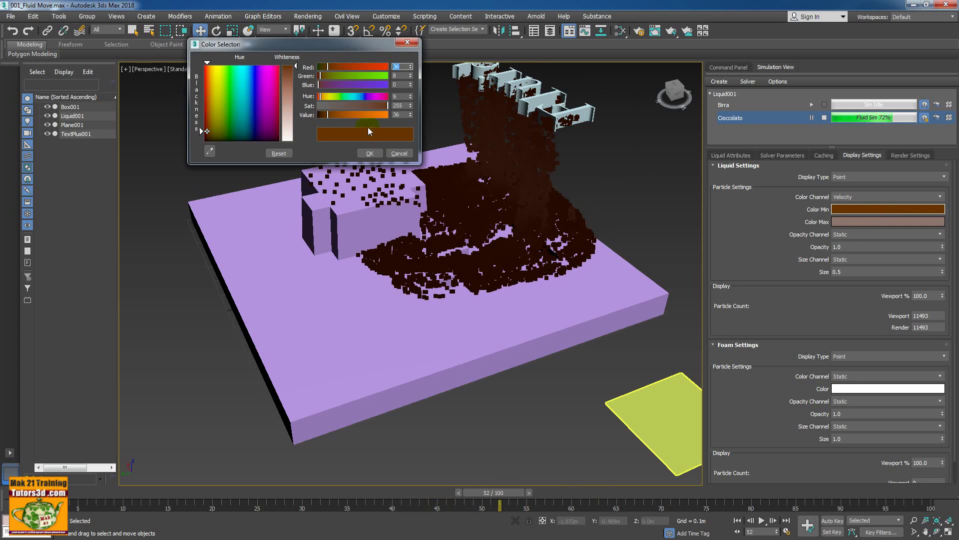
left_click_drag(297, 70, 296, 74)
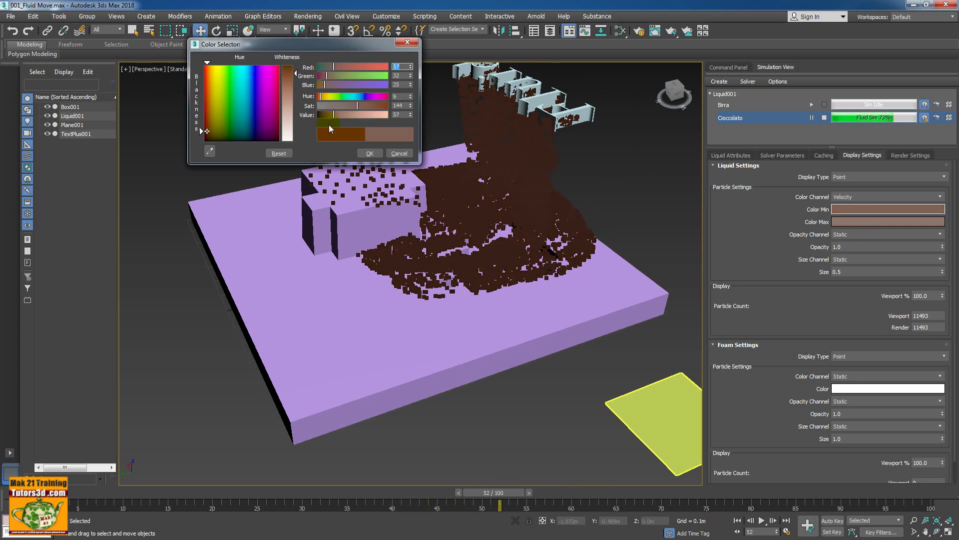
left_click(374, 154)
left_click(839, 221)
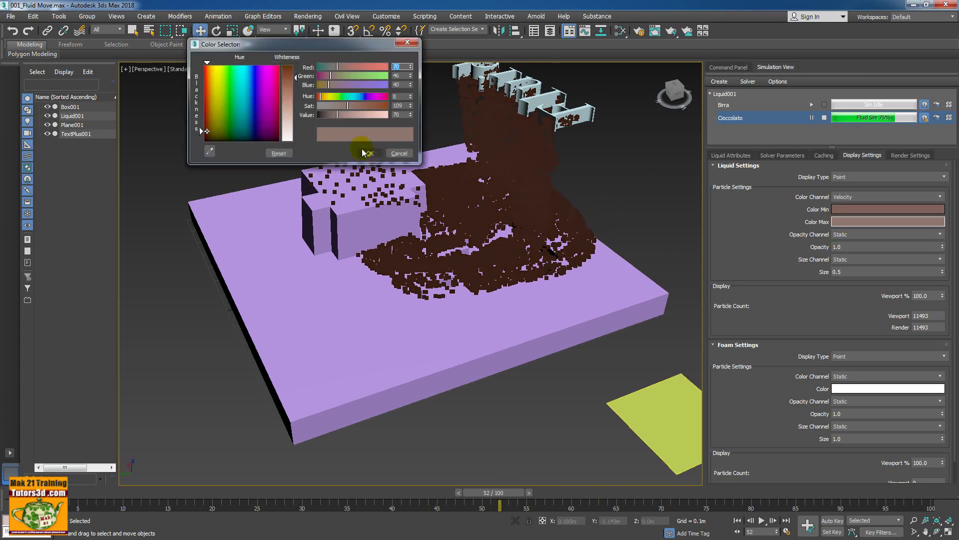
left_click_drag(296, 74, 296, 102)
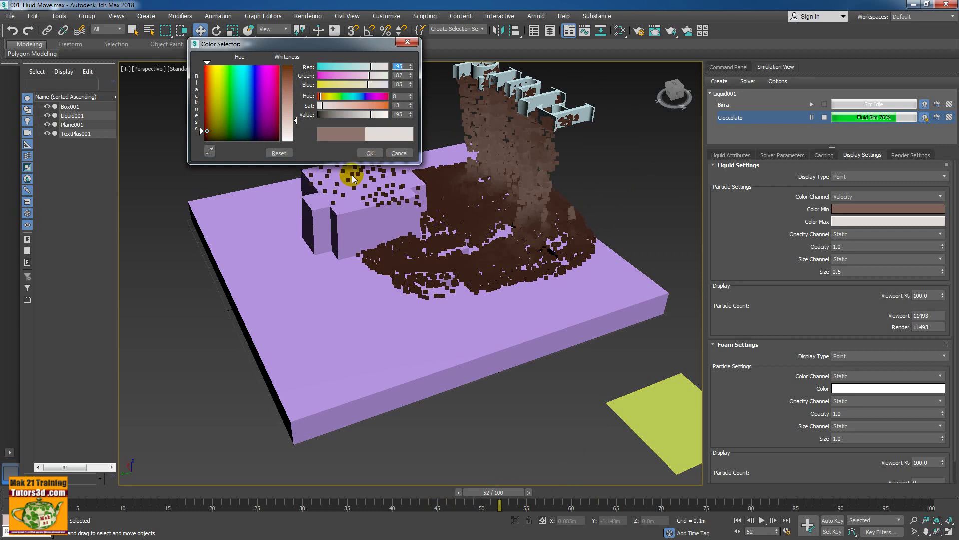
left_click(370, 153)
Step: Scrub frames 70, 8 and 71 to review the lighter brown fluid
left_click_drag(499, 494, 655, 494)
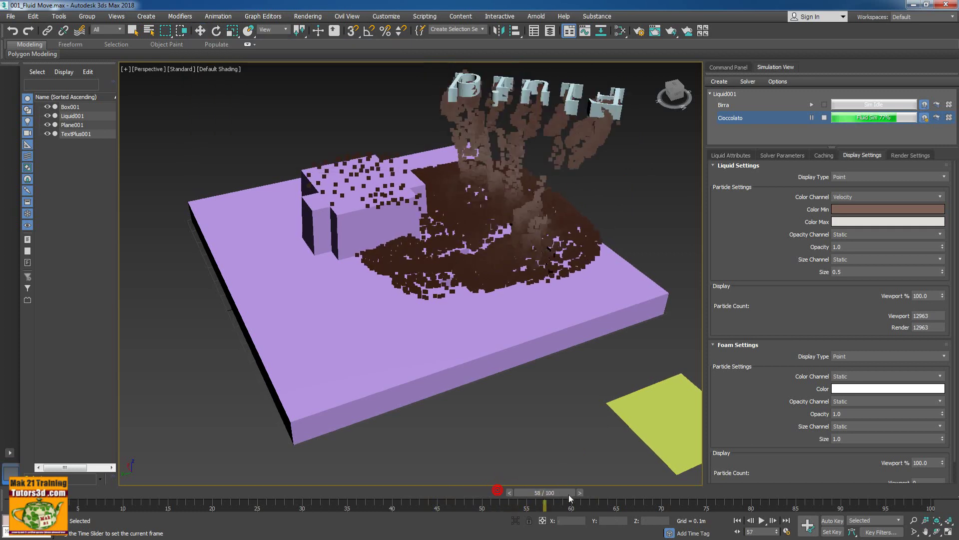
mouse_move(560, 342)
middle_mouse_down("alt")
mouse_move(482, 326)
mouse_move(488, 399)
middle_mouse_up("alt")
mouse_move(633, 493)
left_mouse_down()
mouse_move(131, 429)
mouse_move(438, 453)
left_mouse_up()
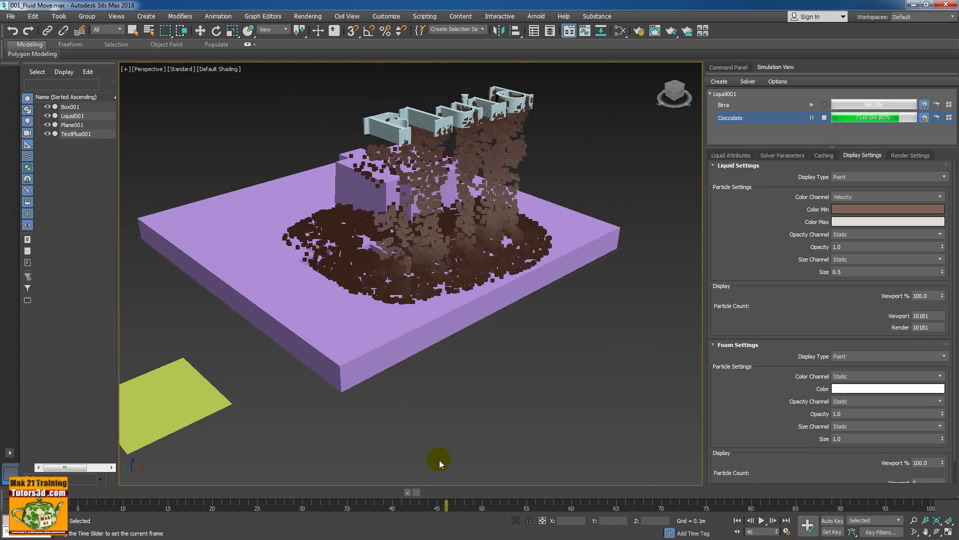
mouse_move(455, 492)
left_mouse_down()
mouse_move(660, 493)
mouse_move(584, 494)
mouse_move(189, 439)
mouse_move(285, 494)
mouse_move(677, 495)
mouse_move(75, 494)
left_mouse_up()
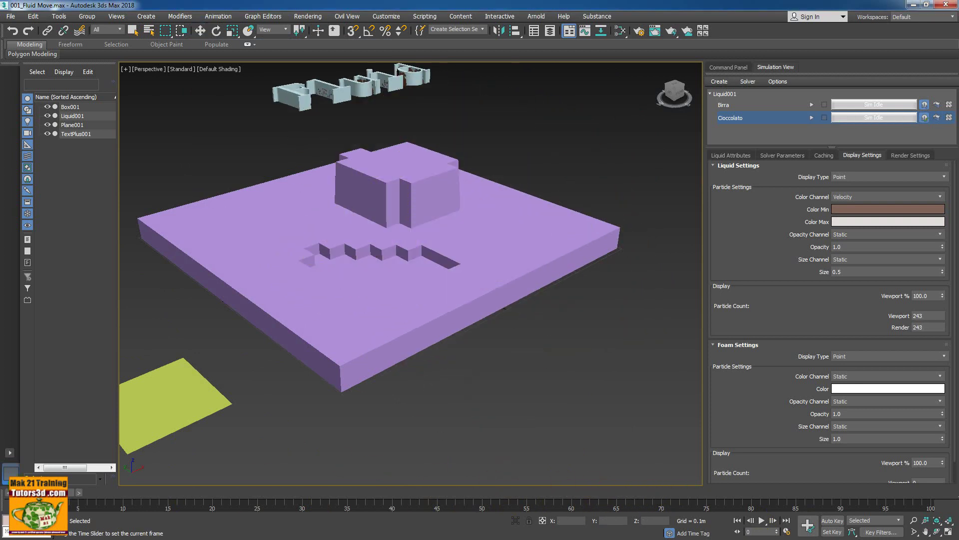
Step: Play the chocolate fluid, show Cioccolato's cache settings, and stop back at frame 0
key("w")
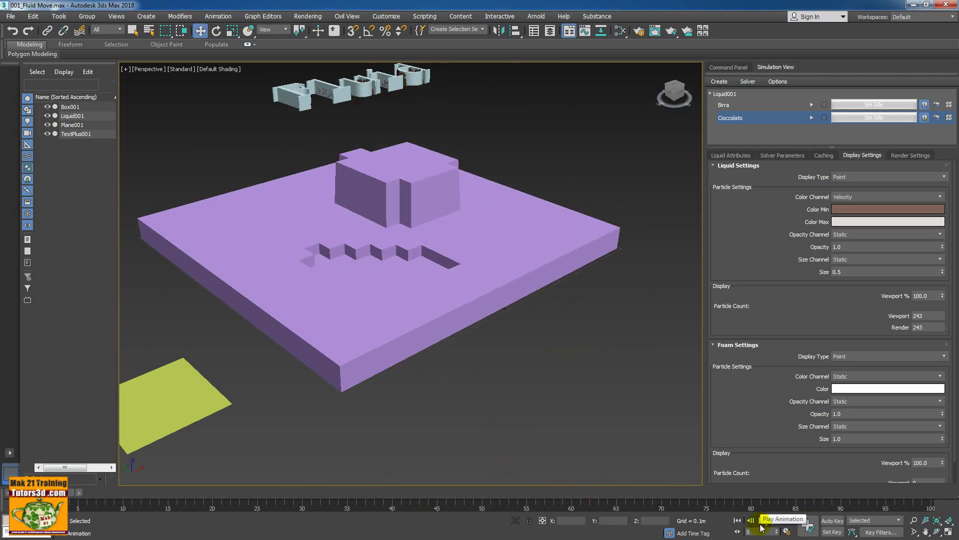
left_click(761, 521)
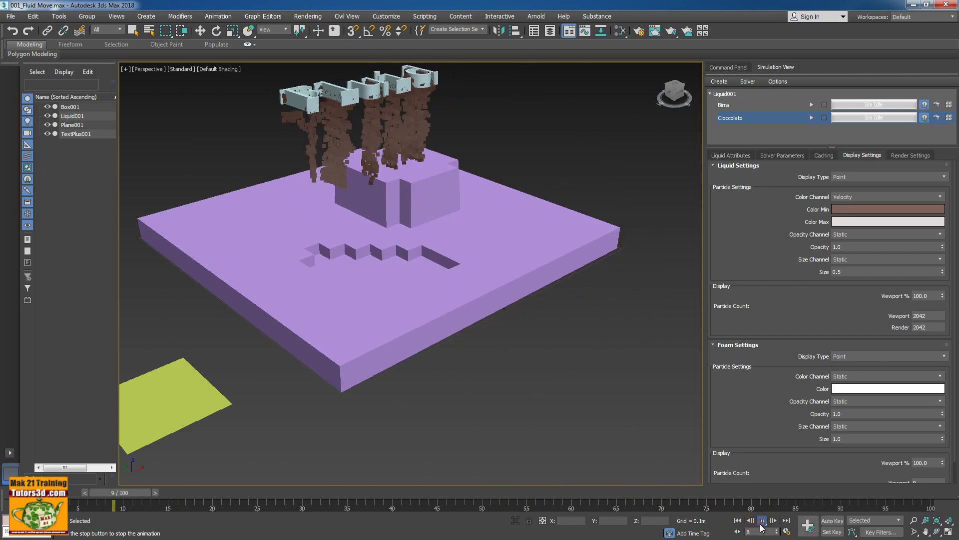
left_click(824, 156)
key("Home")
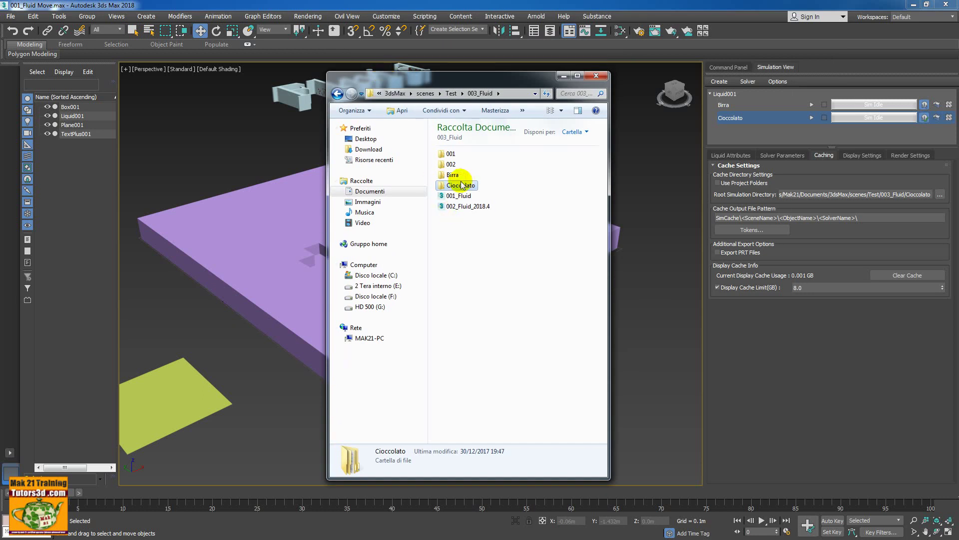
Step: Open Cioccolato's cache down through SimCache\001_Fluid Move\Liquid001 to the Solids folder
left_click(460, 176)
left_click(463, 186)
double_click(458, 185)
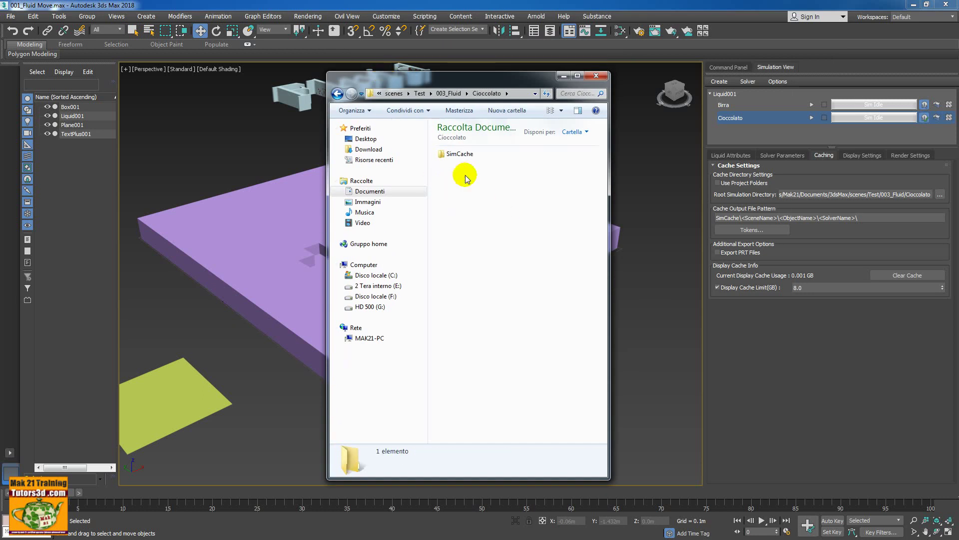
double_click(460, 154)
double_click(460, 155)
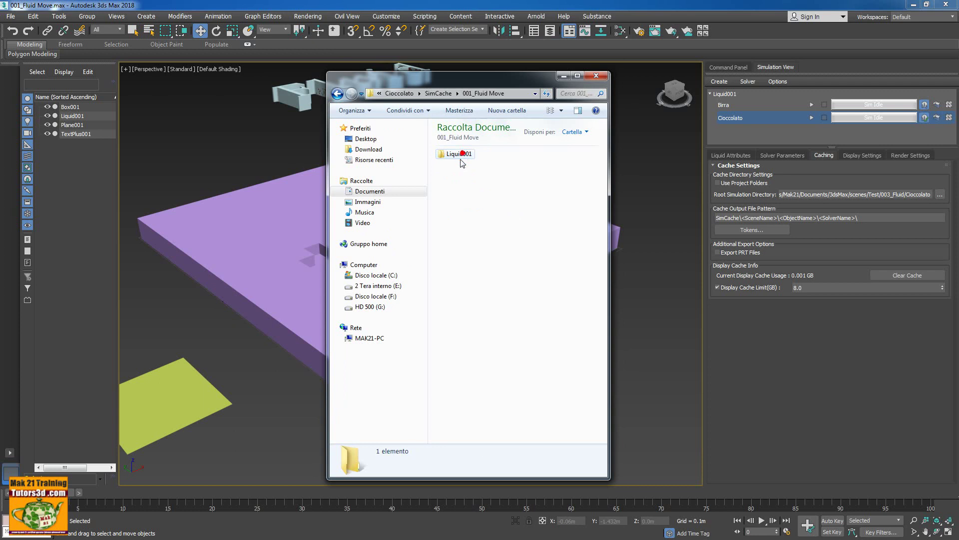
double_click(459, 155)
double_click(457, 154)
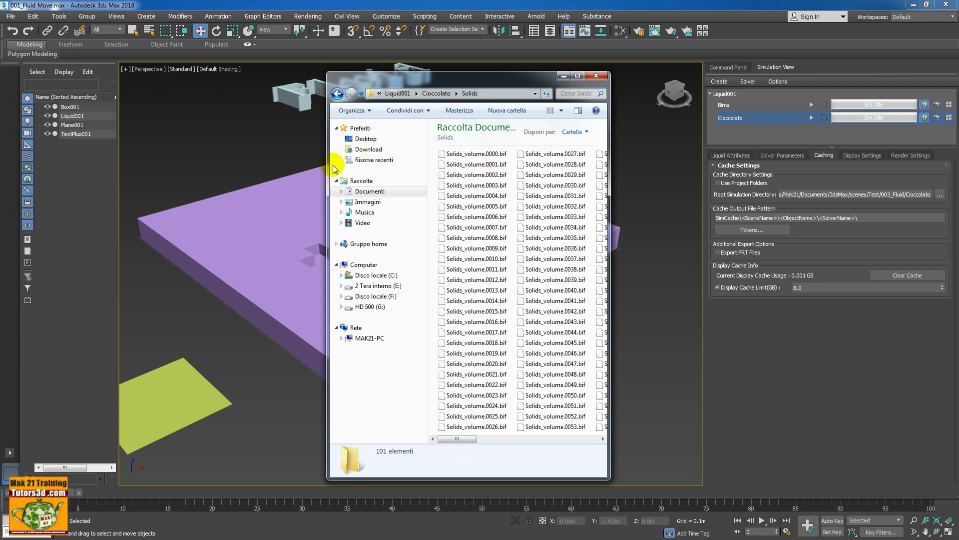
left_click_drag(330, 162, 155, 150)
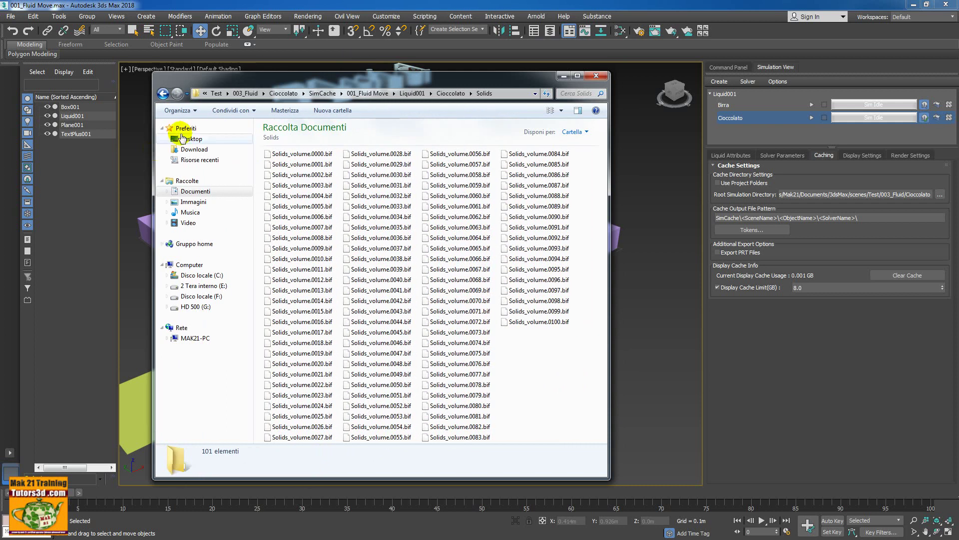
Step: Check the voxel_liquid and Solids cache folders inside Cioccolato
left_click(163, 94)
double_click(280, 164)
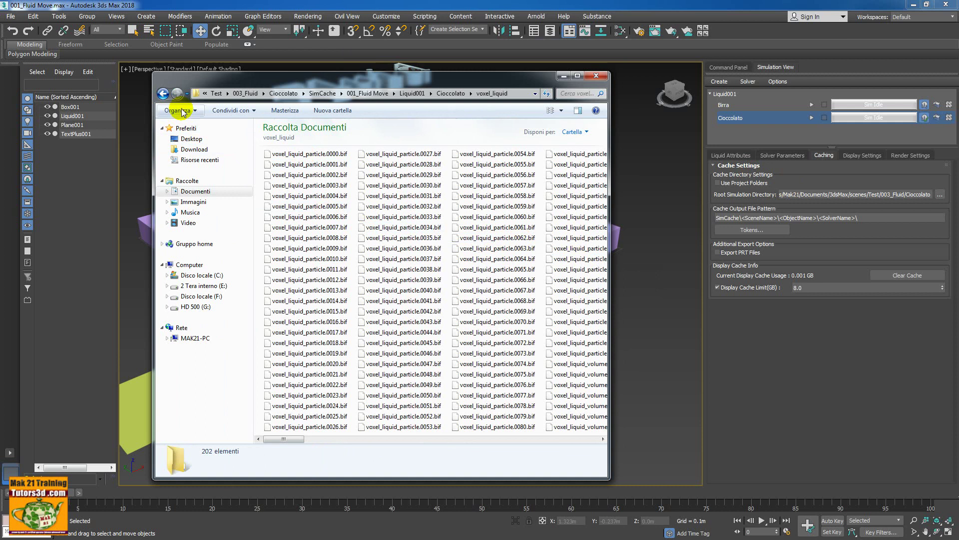
left_click(162, 93)
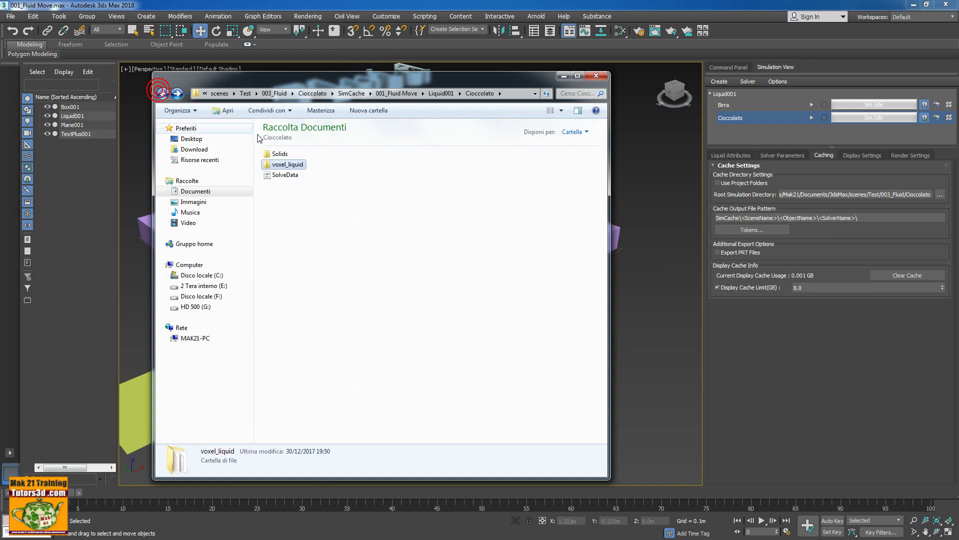
double_click(279, 154)
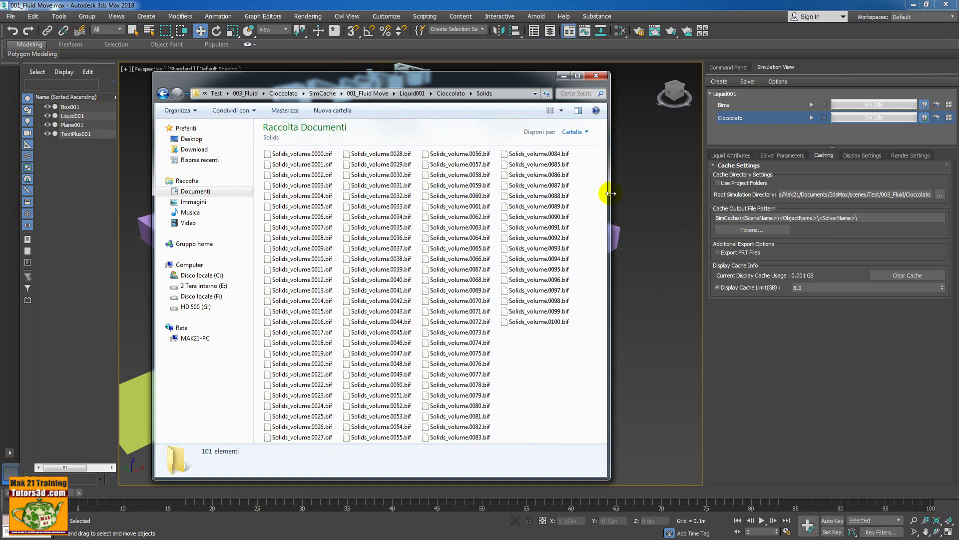
Step: Navigate back up to 003_Fluid, move the Explorer window aside and close it
left_click(163, 93)
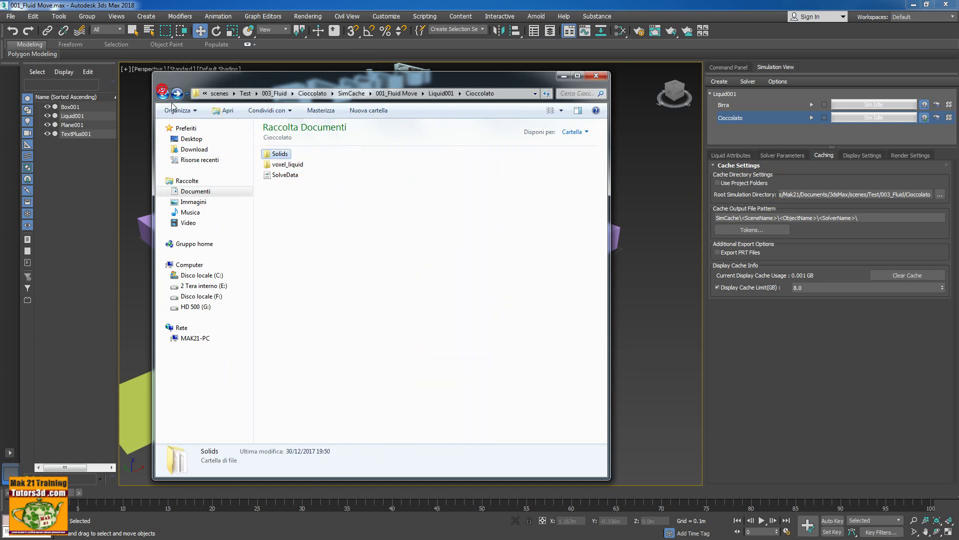
left_click(163, 93)
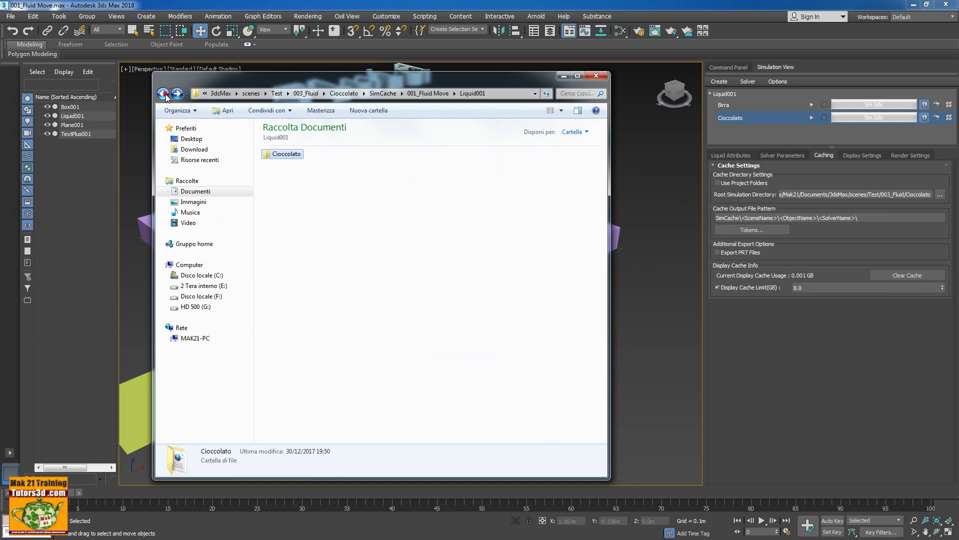
left_click(163, 93)
left_click(164, 94)
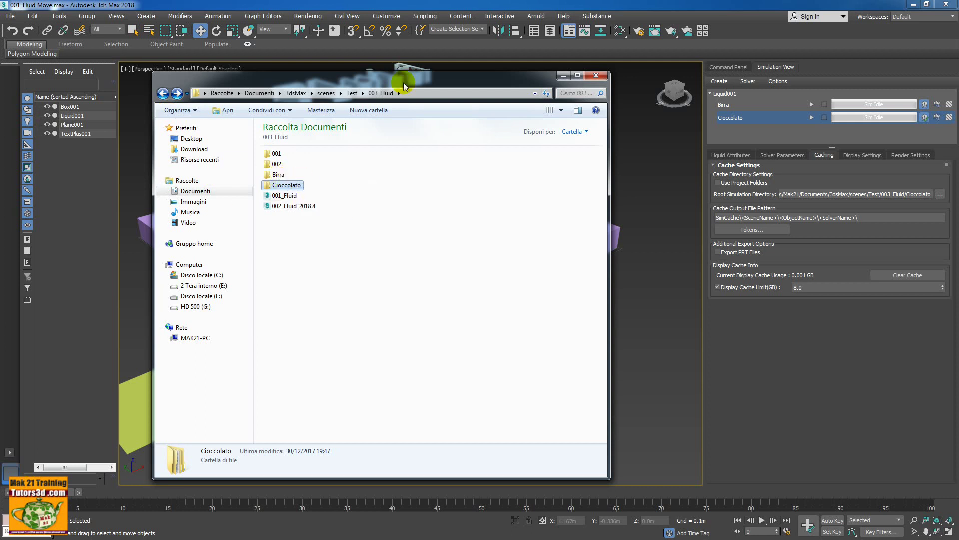
left_click_drag(403, 76, 925, 136)
left_click(936, 118)
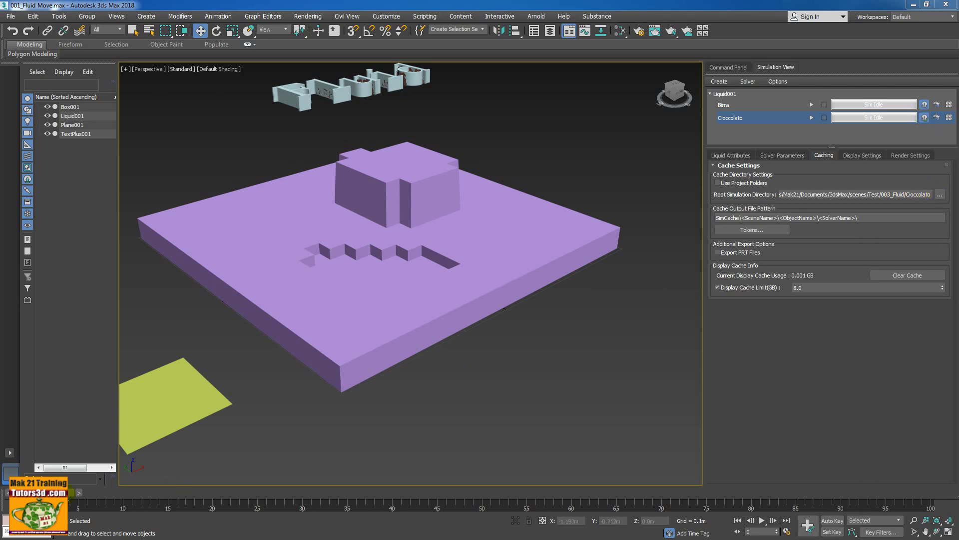
Step: Select the Birra solver and scrub its early simulation frames
left_click_drag(50, 492, 80, 493)
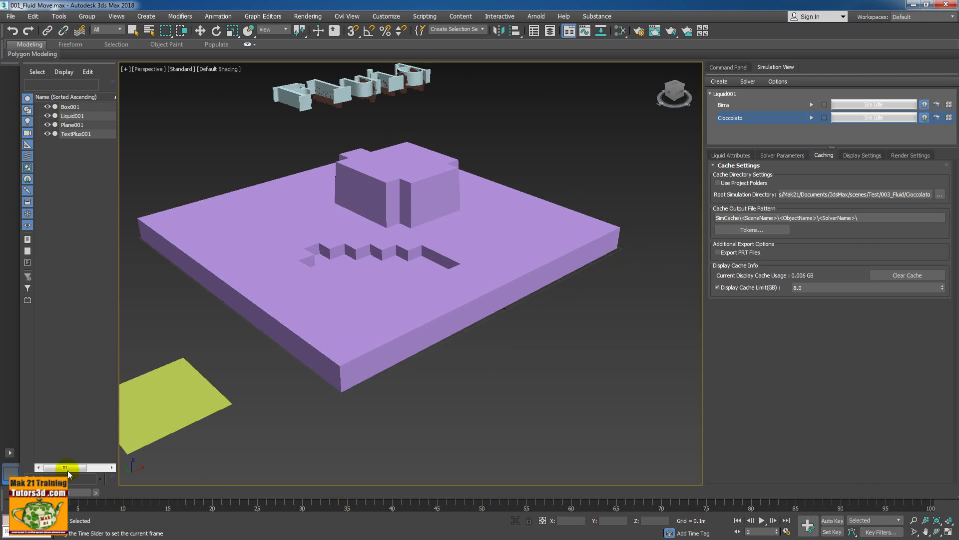
left_click(741, 106)
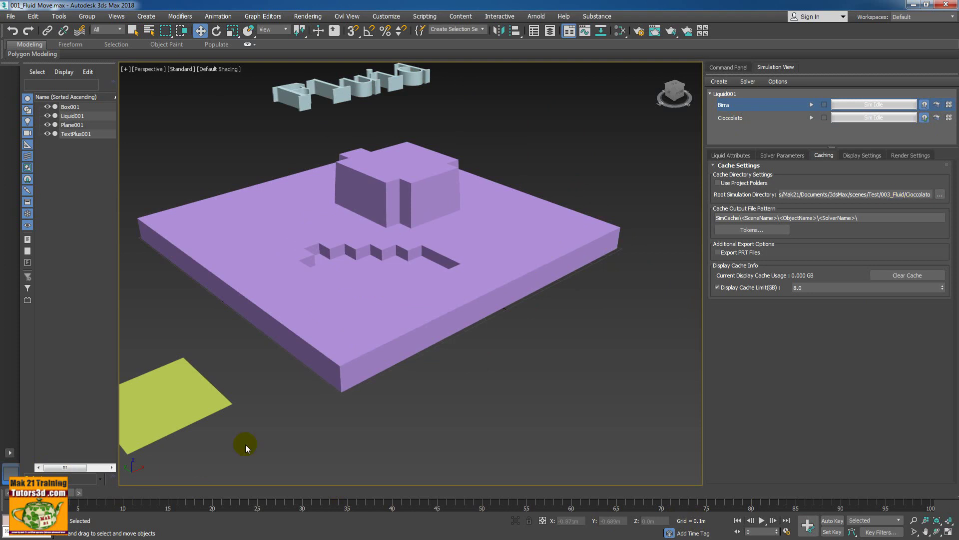
mouse_move(75, 492)
left_mouse_down()
mouse_move(108, 490)
mouse_move(65, 489)
left_mouse_up()
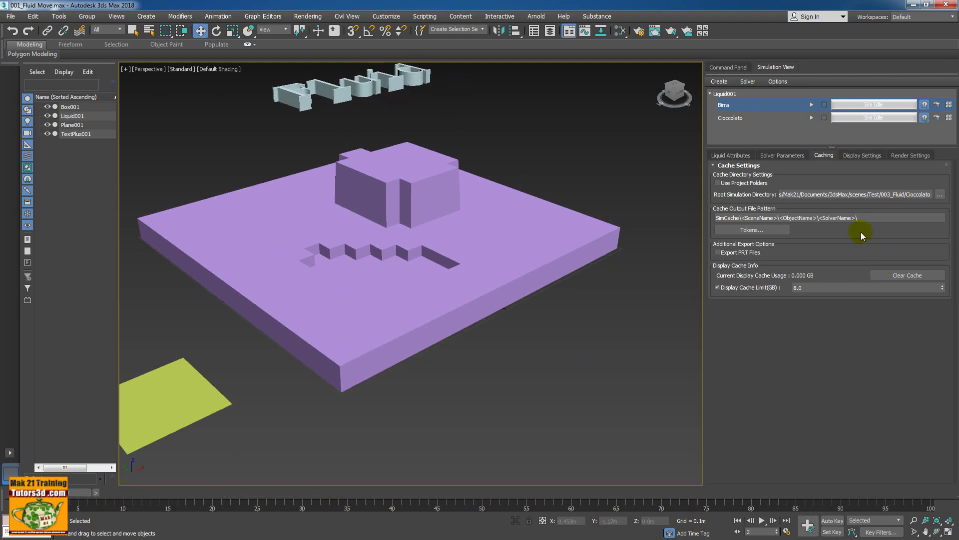
Step: Set Birra's Root Simulation Directory to the 003_Fluid/Birra folder
left_click(940, 195)
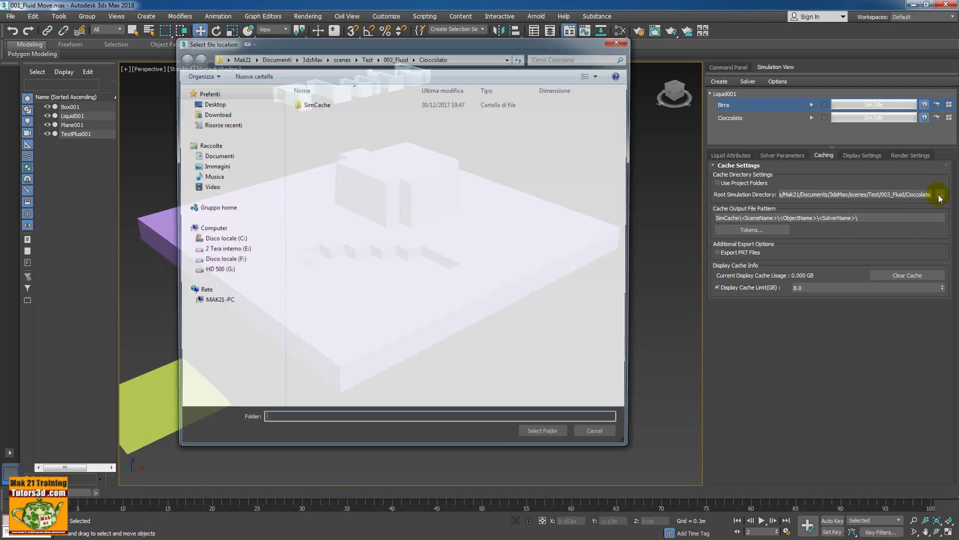
left_click(395, 58)
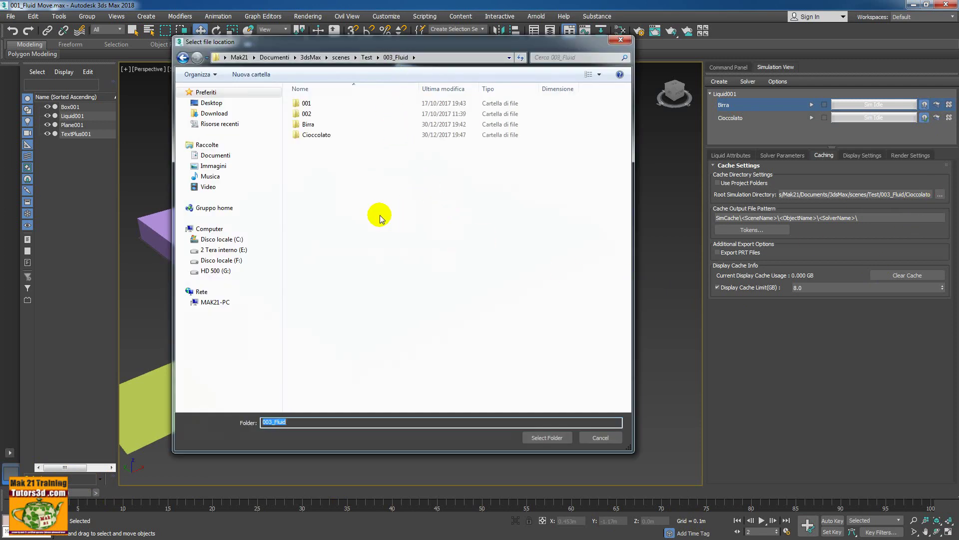
left_click(308, 125)
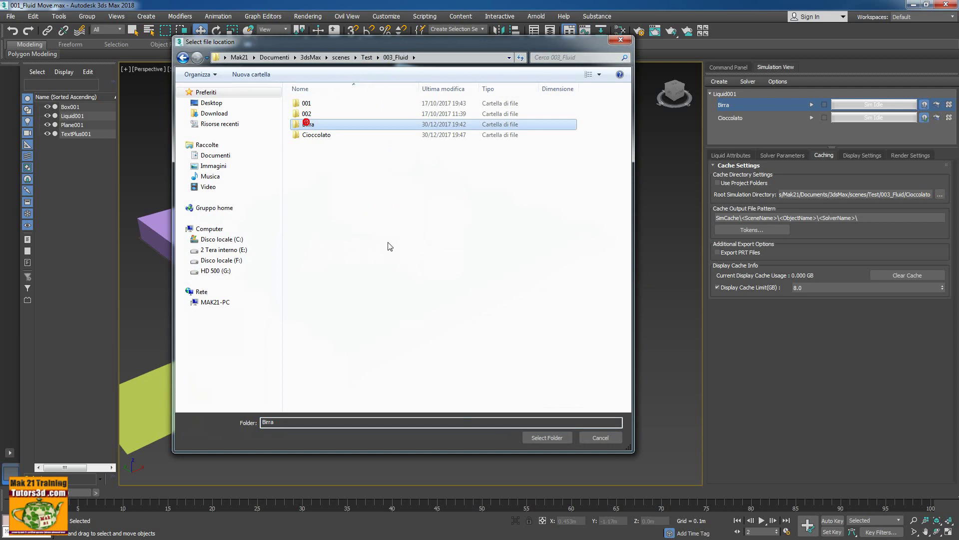
left_click(546, 439)
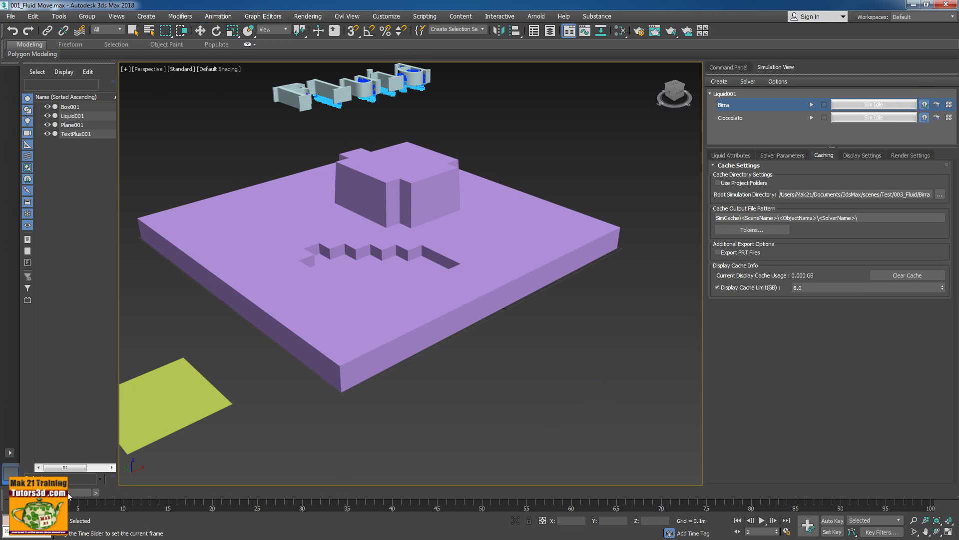
Step: Scrub and play Birra's blue pour, rewind to frame 0, and select Cioccolato
left_click_drag(68, 492, 497, 531)
left_click_drag(494, 492, 114, 493)
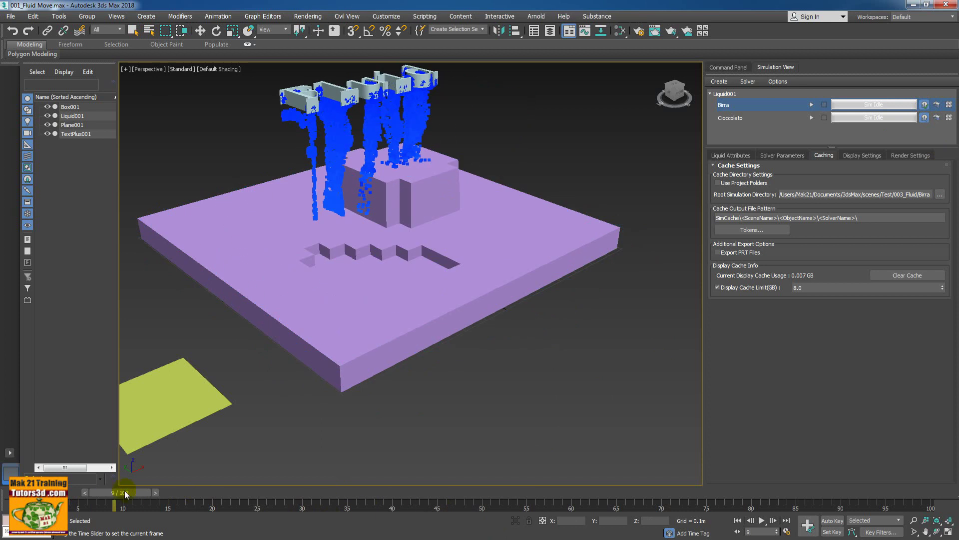
left_click(761, 521)
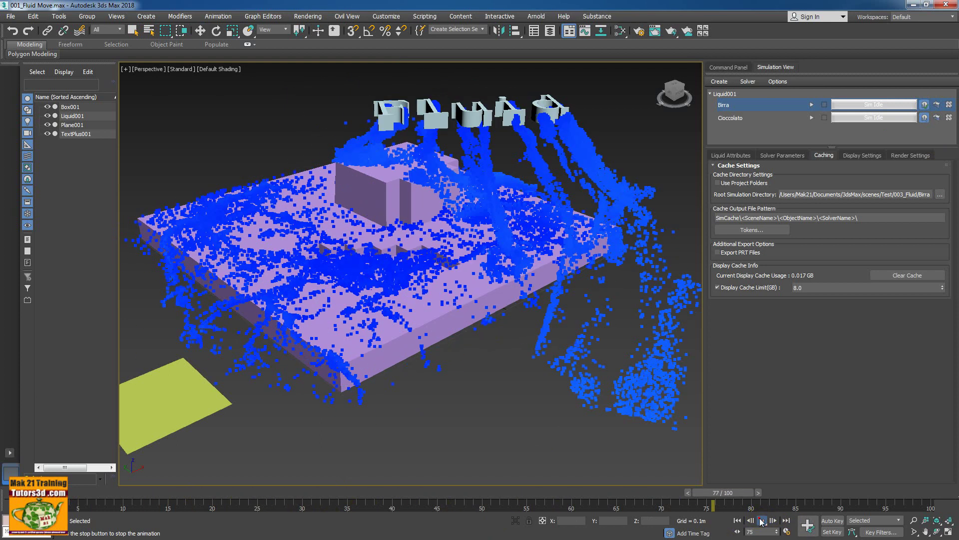
left_click(762, 521)
left_click_drag(725, 492, 111, 493)
mouse_move(86, 446)
left_mouse_down()
mouse_move(872, 490)
mouse_move(400, 475)
mouse_move(38, 433)
left_mouse_up()
key("w")
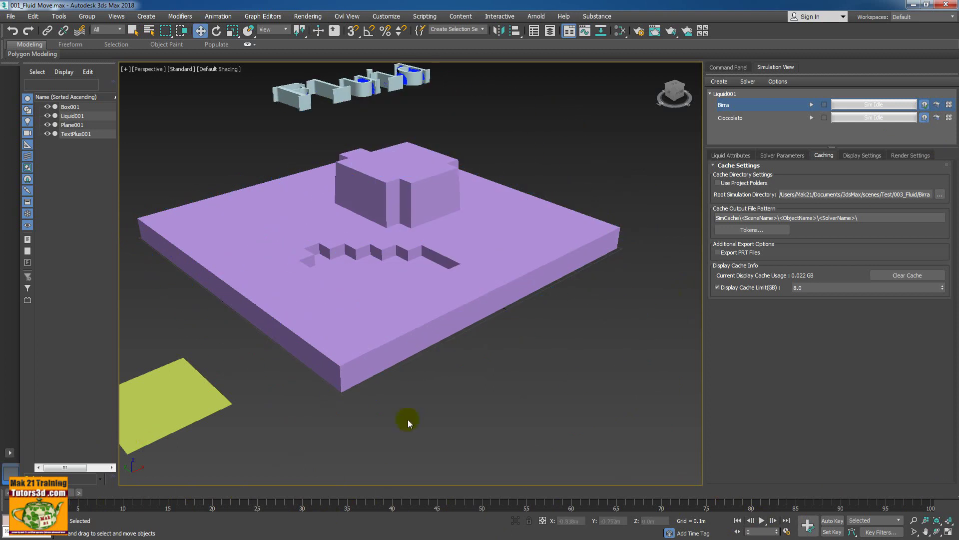
left_click(727, 118)
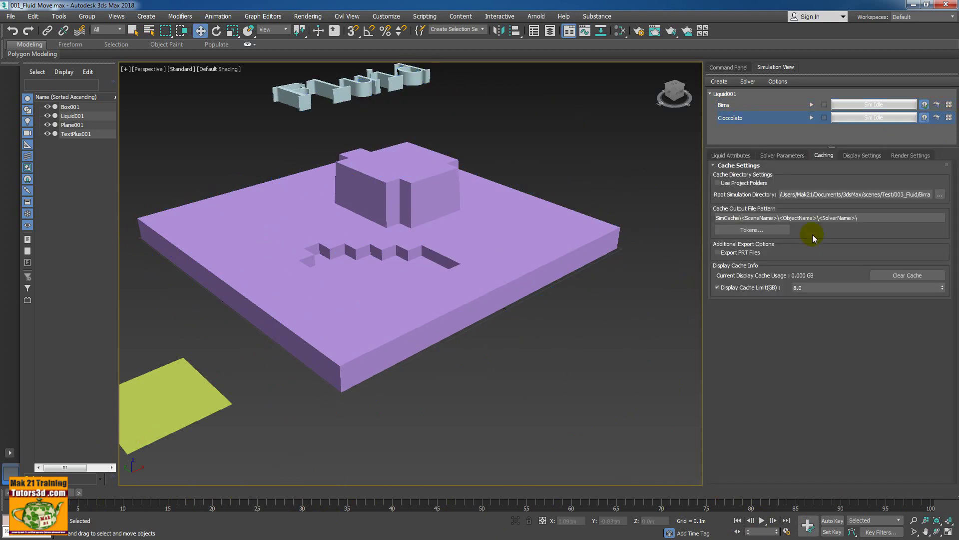
Step: Set Cioccolato's Root Simulation Directory to the 003_Fluid/Cioccolato folder
left_click(940, 195)
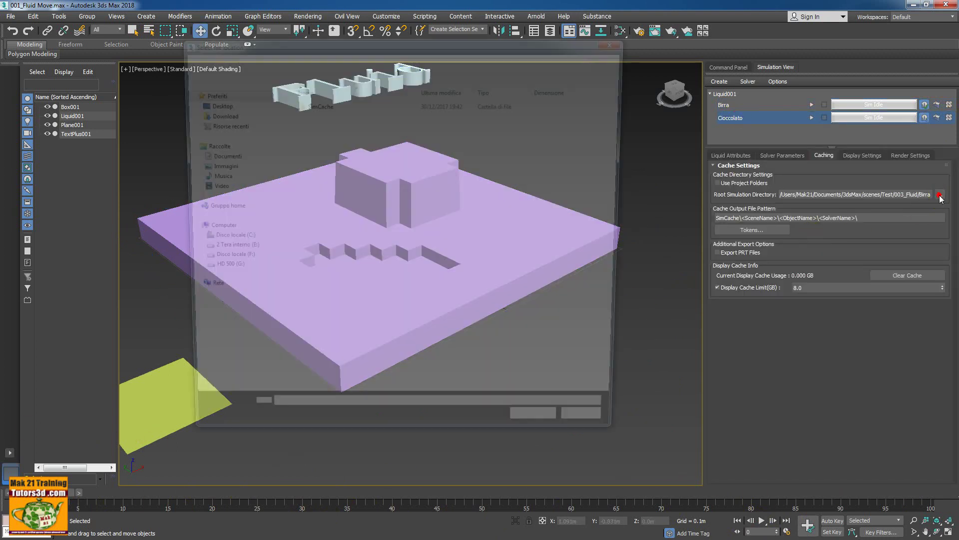
left_click(395, 57)
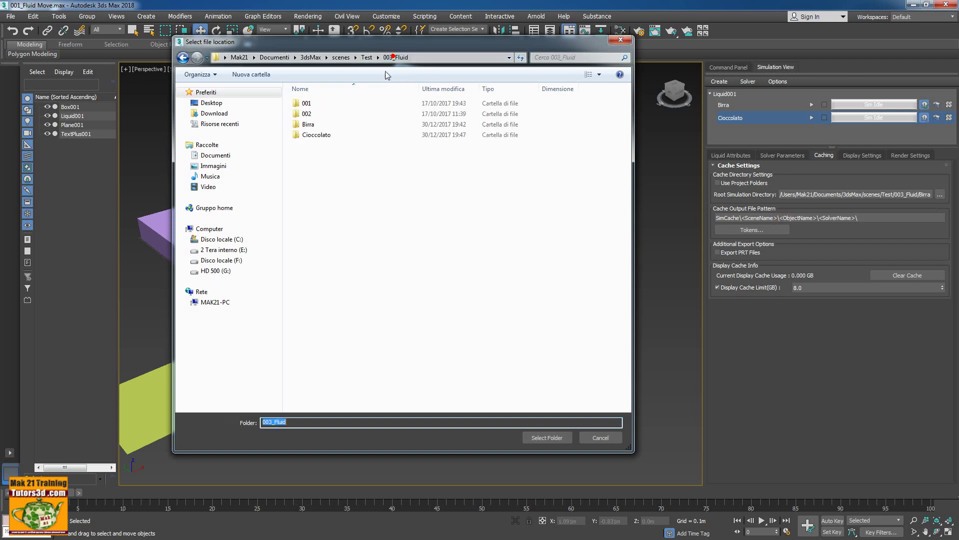
left_click(315, 135)
left_click(532, 438)
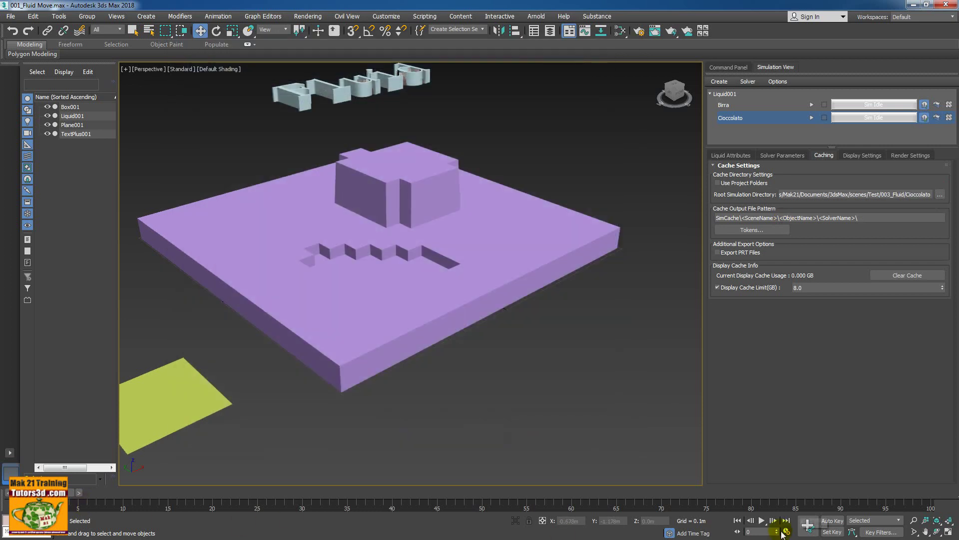
Step: Play the brown pour to frame 89 and orbit around the Fluid text
left_click(761, 521)
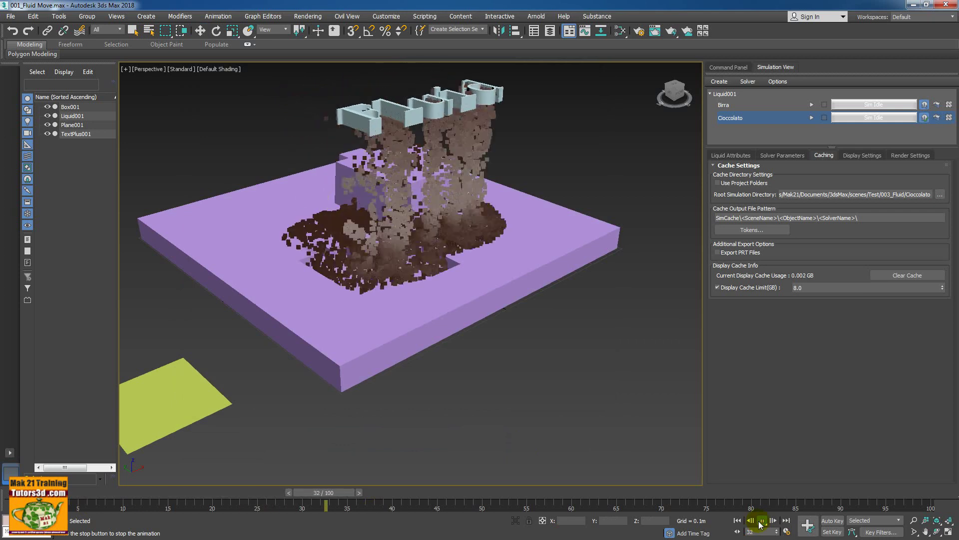
left_click(762, 520)
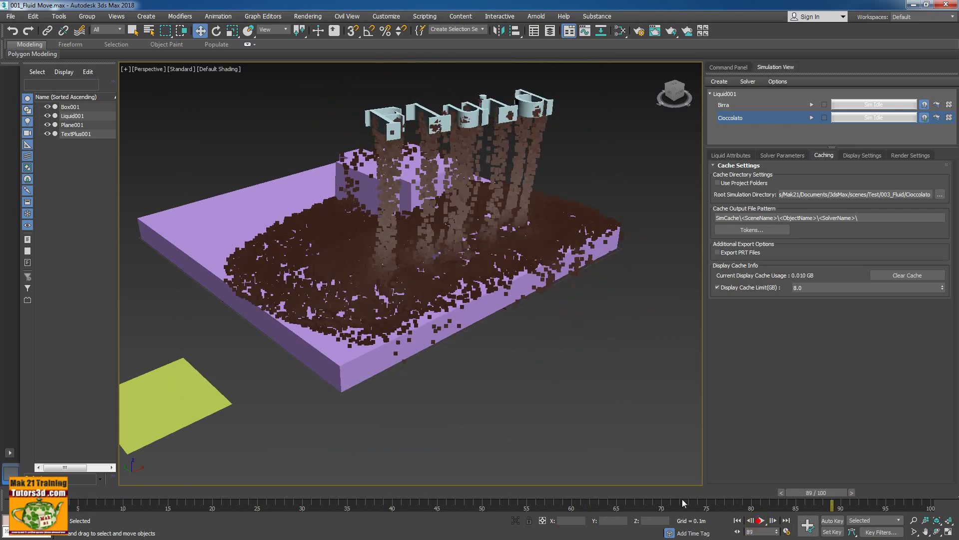
middle_click_drag(514, 286, 515, 291, "alt")
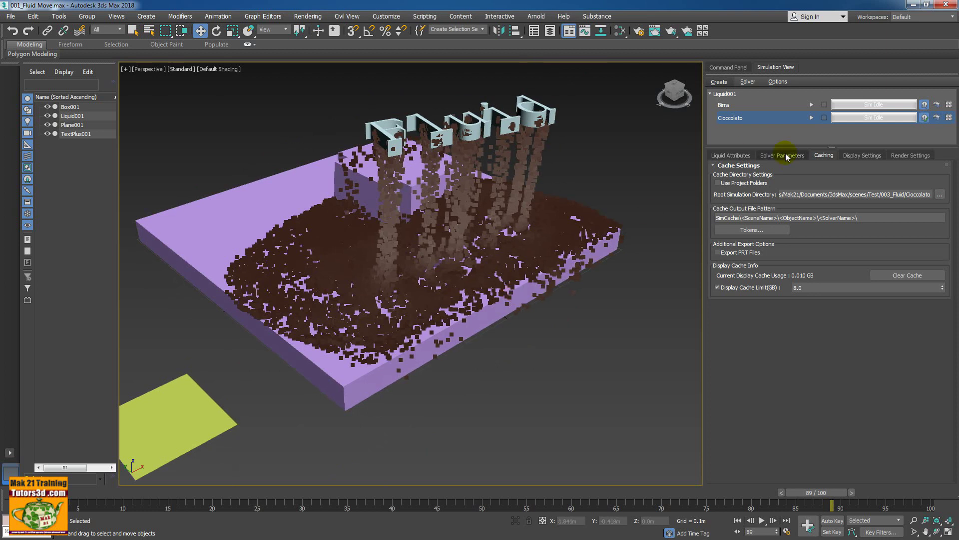
Step: Show Cioccolato's Liquid Parameters (Beer preset, viscosity 11.0) and orbit to view the brown spill
left_click(769, 154)
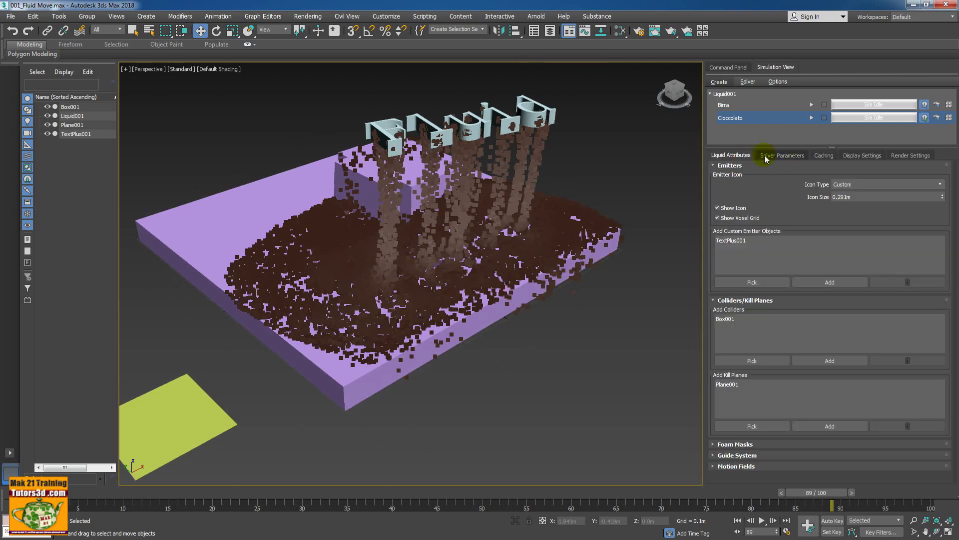
left_click(741, 176)
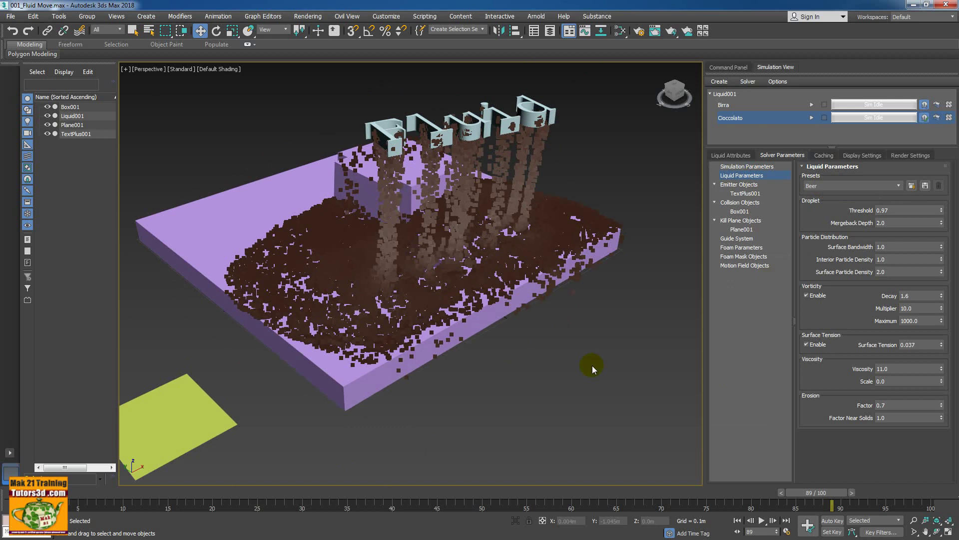
mouse_move(564, 360)
middle_mouse_down("alt")
mouse_move(575, 352)
mouse_move(572, 371)
mouse_move(595, 352)
mouse_move(575, 367)
middle_mouse_up("alt")
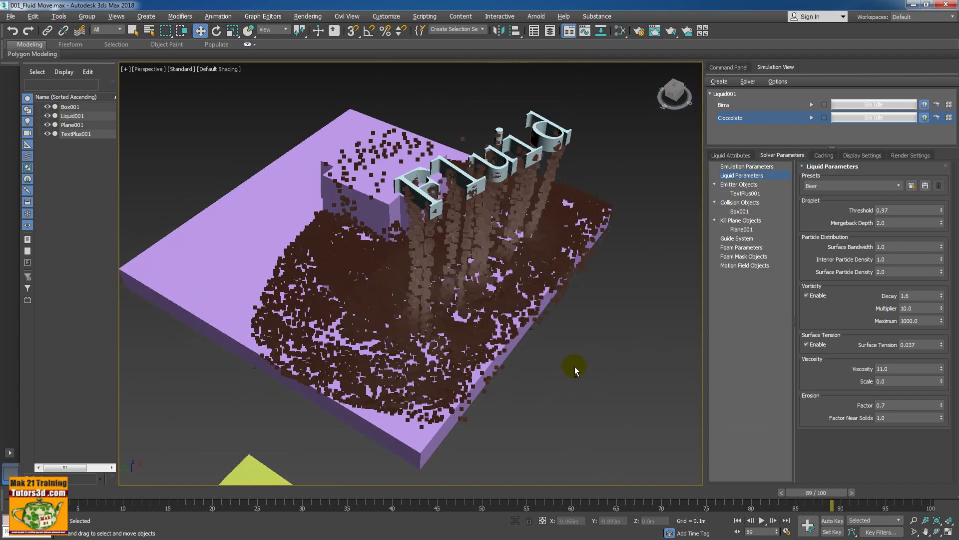